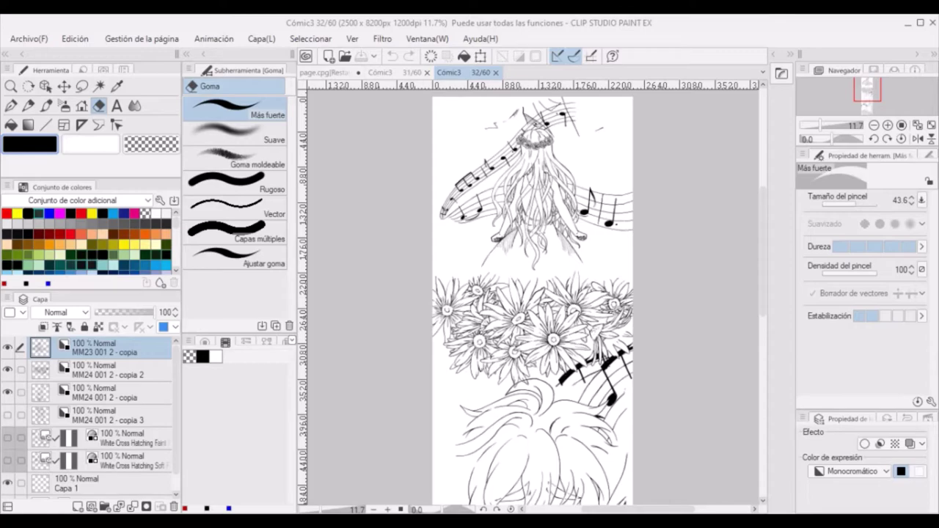
# Hide the MM24 001 2 - copia and copia 2 layers and erase the diagonal line crossing the staff's right end.
pyautogui.scroll(6, 536, 331)
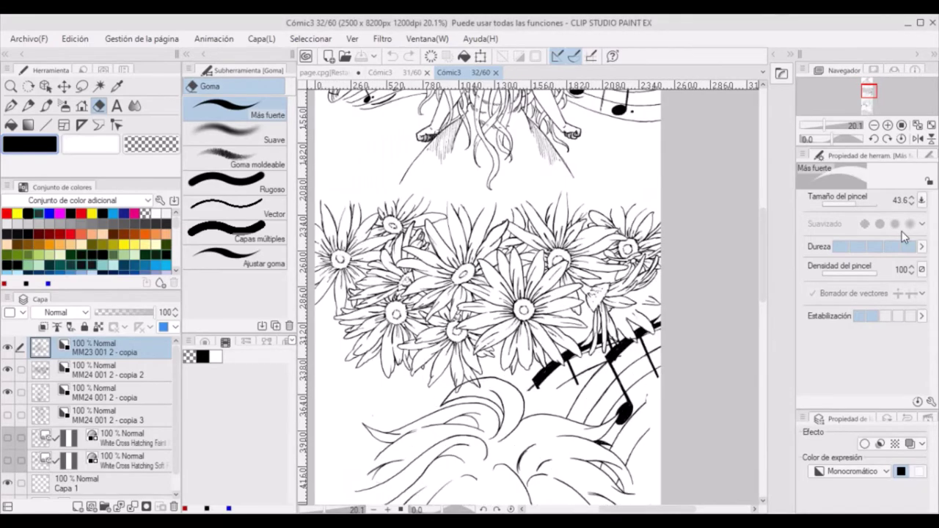
pyautogui.press('Delete')
pyautogui.scroll(5, 609, 380)
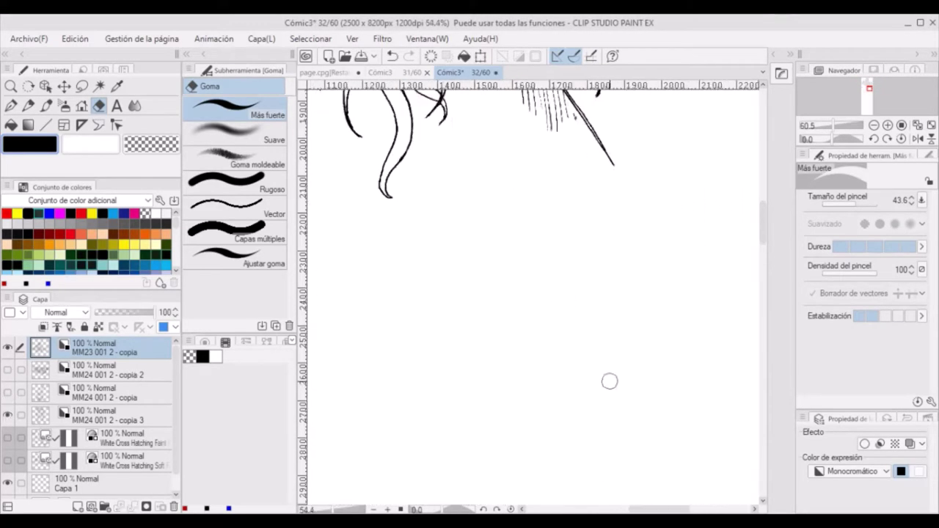
pyautogui.scroll(-2, 730, 372)
pyautogui.click(668, 326)
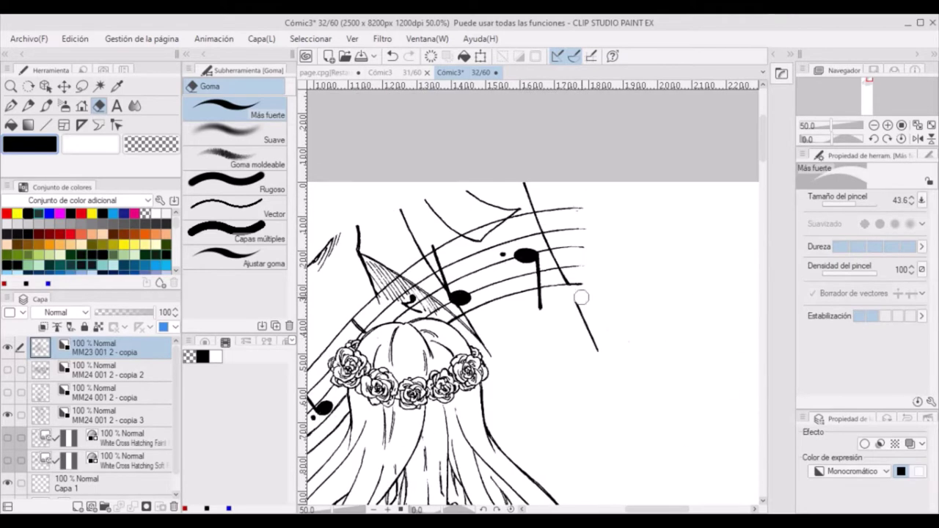
pyautogui.click(579, 296)
pyautogui.moveTo(574, 293)
pyautogui.mouseDown()
pyautogui.moveTo(543, 264)
pyautogui.moveTo(542, 238)
pyautogui.moveTo(559, 238)
pyautogui.moveTo(551, 256)
pyautogui.moveTo(533, 220)
pyautogui.moveTo(533, 228)
pyautogui.moveTo(534, 205)
pyautogui.mouseUp()
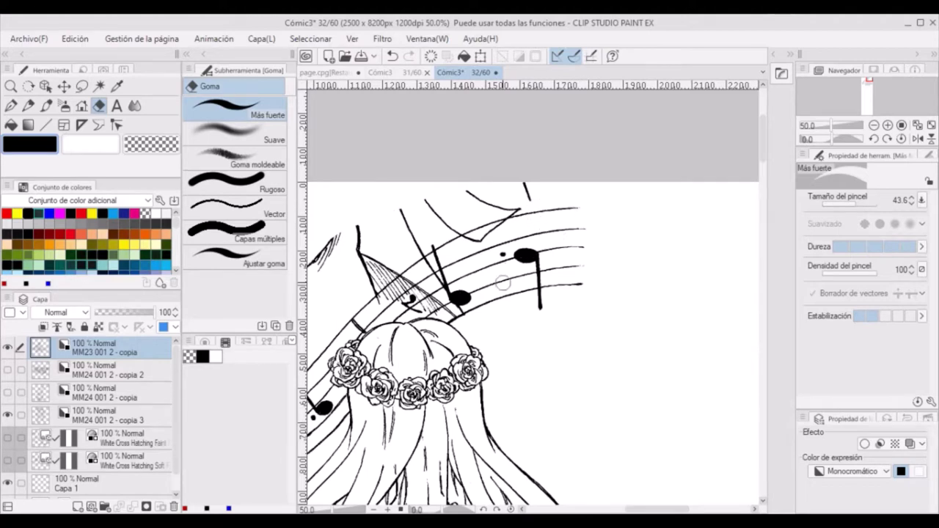
# Erase the pointed, hatched line art overlapping the staff above the girl's head, keeping the staff lines and notes clean.
pyautogui.moveTo(456, 311)
pyautogui.mouseDown()
pyautogui.moveTo(476, 298)
pyautogui.moveTo(452, 313)
pyautogui.moveTo(428, 307)
pyautogui.moveTo(448, 295)
pyautogui.mouseUp()
pyautogui.press('p')
pyautogui.press('e')
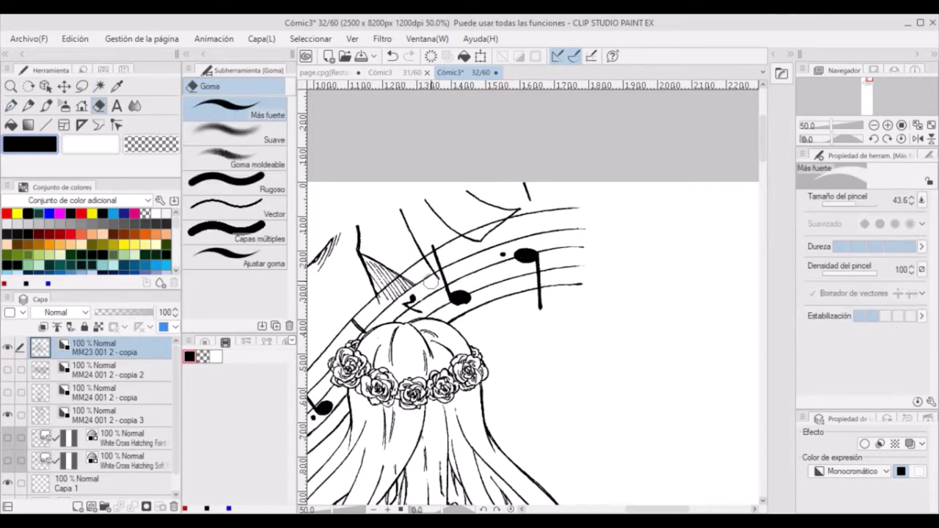
pyautogui.press('p')
pyautogui.press('e')
pyautogui.moveTo(382, 301)
pyautogui.mouseDown()
pyautogui.moveTo(408, 282)
pyautogui.moveTo(395, 293)
pyautogui.moveTo(410, 264)
pyautogui.moveTo(380, 287)
pyautogui.moveTo(383, 298)
pyautogui.moveTo(369, 231)
pyautogui.moveTo(435, 279)
pyautogui.moveTo(412, 253)
pyautogui.moveTo(509, 225)
pyautogui.moveTo(528, 206)
pyautogui.moveTo(470, 202)
pyautogui.mouseUp()
pyautogui.press('p')
# Erase the leftover stray marks in the blank area above and left of the staff.
pyautogui.moveTo(636, 509); pyautogui.dragTo(611, 511)
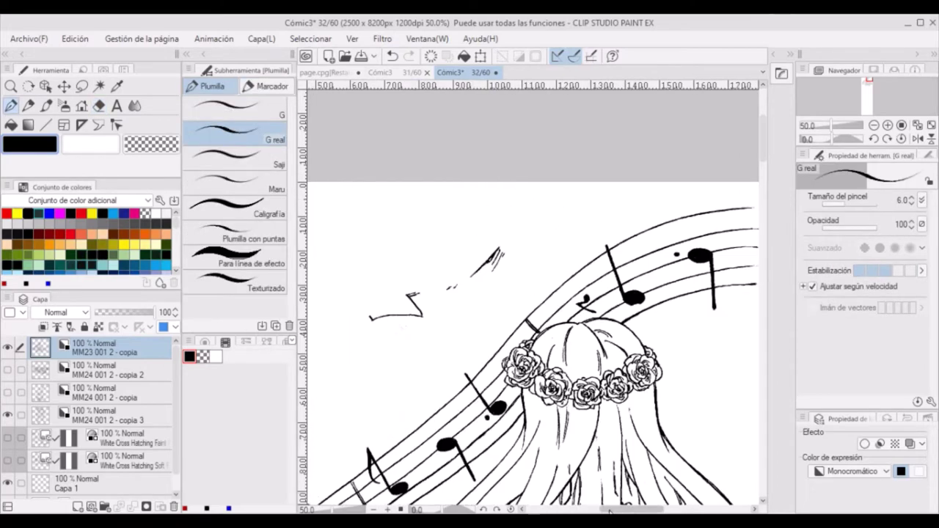
pyautogui.press('e')
pyautogui.moveTo(397, 305); pyautogui.dragTo(419, 316)
pyautogui.moveTo(510, 257); pyautogui.dragTo(480, 277)
# Rotate the canvas and extend the staff lines beyond the last note with the G real pen, size 6.0.
pyautogui.moveTo(609, 510); pyautogui.dragTo(539, 509)
pyautogui.moveTo(763, 143); pyautogui.dragTo(769, 192)
pyautogui.moveTo(573, 509); pyautogui.dragTo(682, 510)
pyautogui.moveTo(767, 193); pyautogui.dragTo(767, 220)
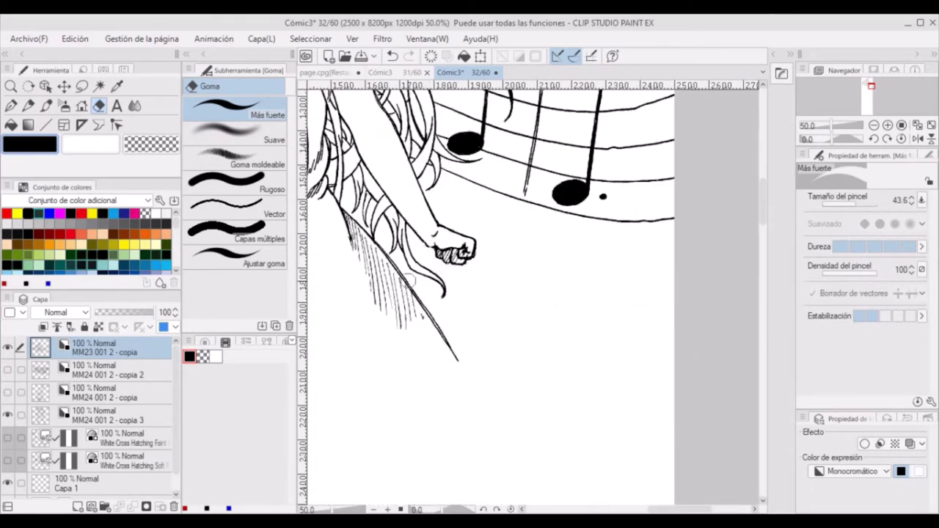
pyautogui.moveTo(675, 509); pyautogui.dragTo(601, 510)
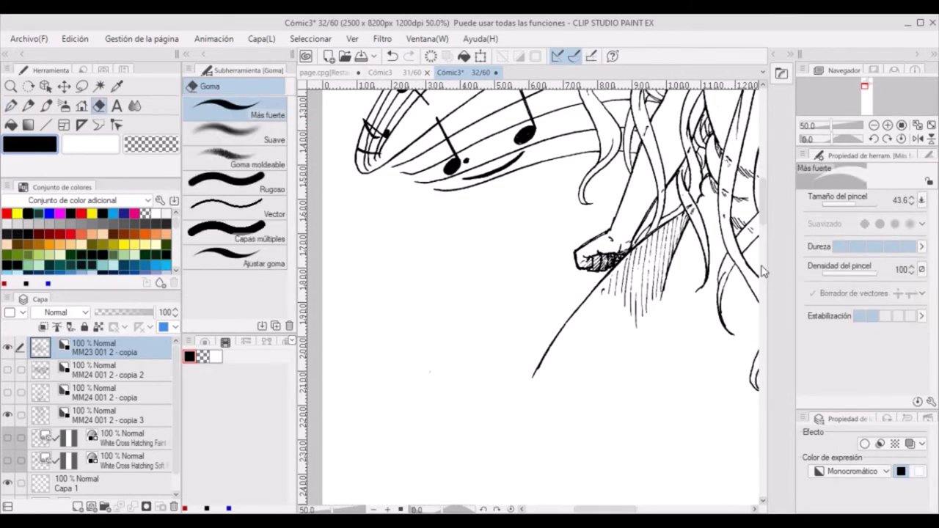
pyautogui.press('p')
pyautogui.scroll(10, 618, 186)
pyautogui.hscroll(5, 632, 476)
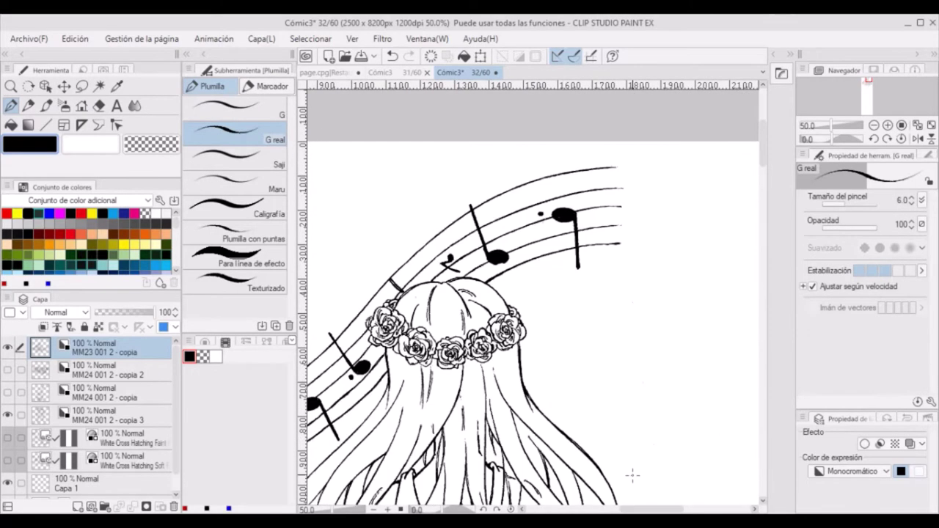
pyautogui.moveTo(633, 476); pyautogui.dragTo(600, 344)
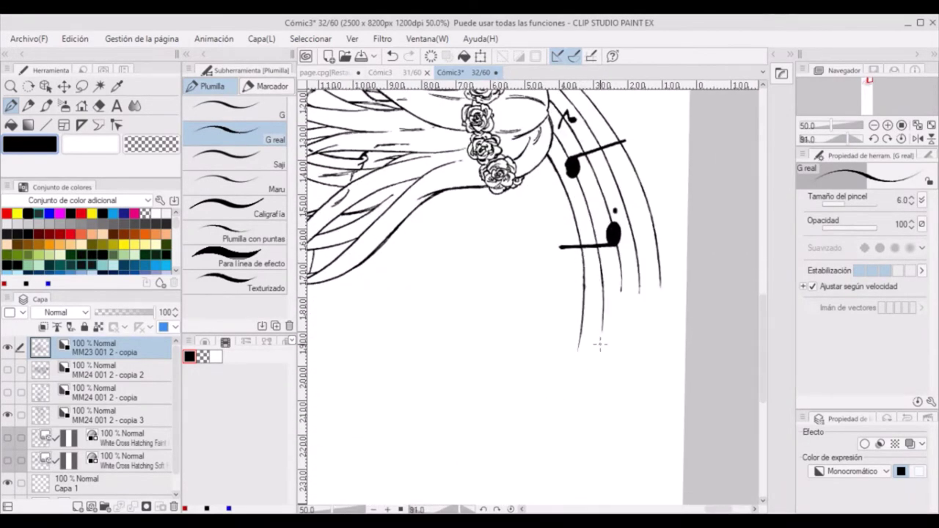
pyautogui.moveTo(621, 259); pyautogui.dragTo(613, 364)
pyautogui.moveTo(640, 288); pyautogui.dragTo(632, 351)
pyautogui.moveTo(662, 280); pyautogui.dragTo(656, 332)
pyautogui.press('e')
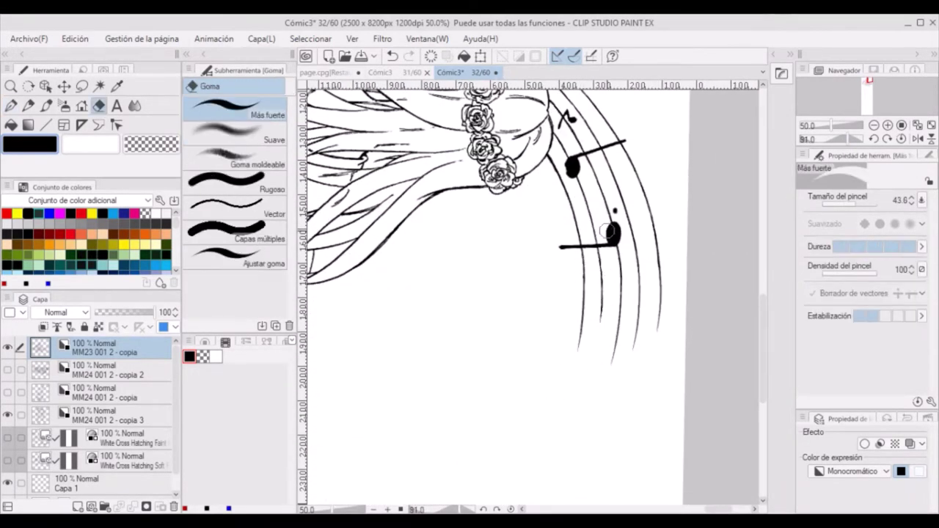
# Switch to the flower layer MM24 001 2 - copia 2, hide MM23 001 2 - copia, and close the leftmost daisy's open petal tips.
pyautogui.scroll(-10, 608, 232)
pyautogui.press('p')
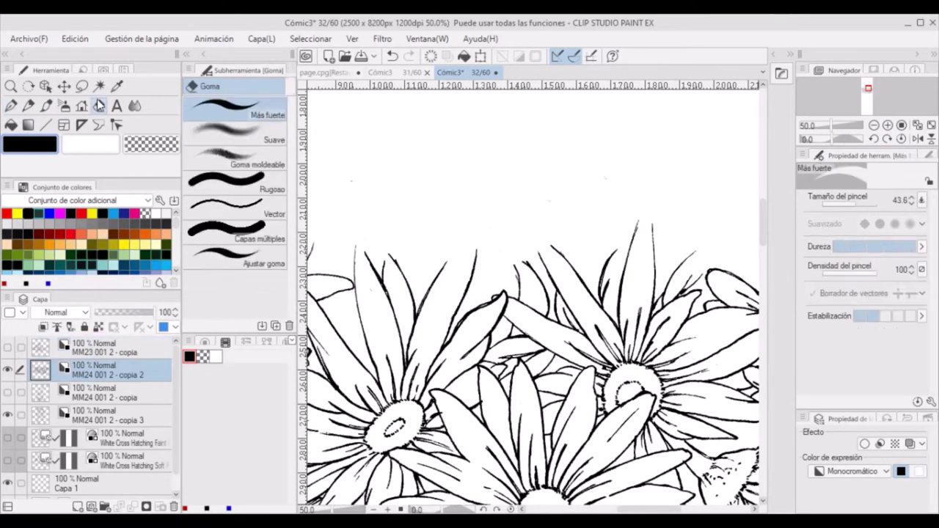
pyautogui.press('p')
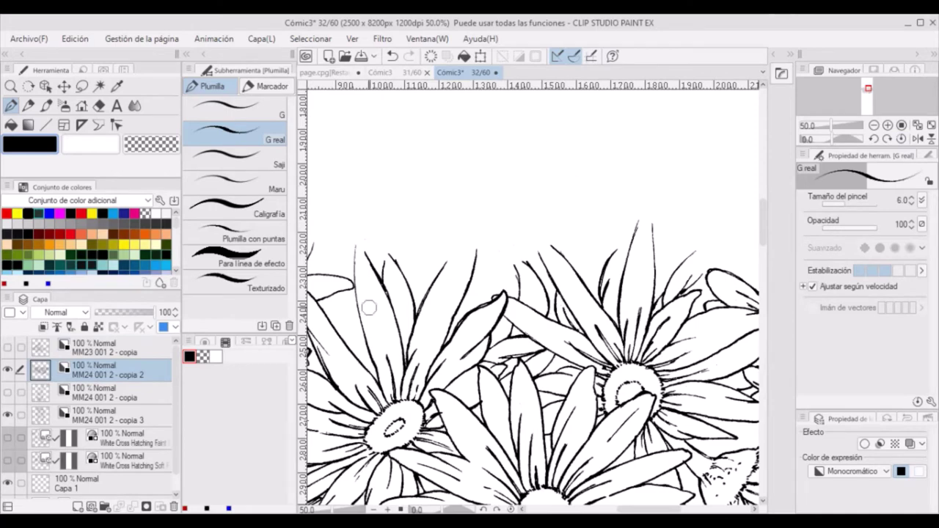
pyautogui.scroll(-2, 489, 382)
pyautogui.moveTo(646, 508); pyautogui.dragTo(596, 508)
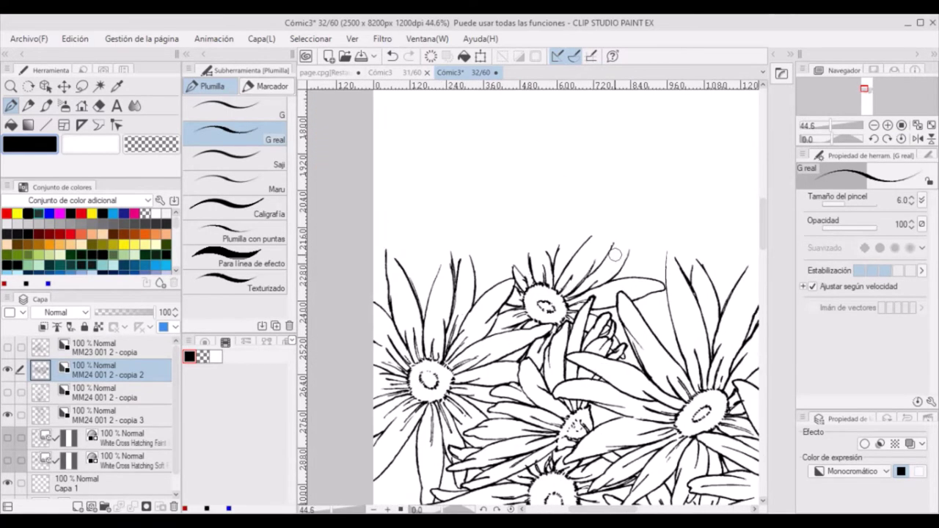
pyautogui.moveTo(429, 307)
pyautogui.mouseDown()
pyautogui.moveTo(444, 249)
pyautogui.moveTo(455, 267)
pyautogui.mouseUp()
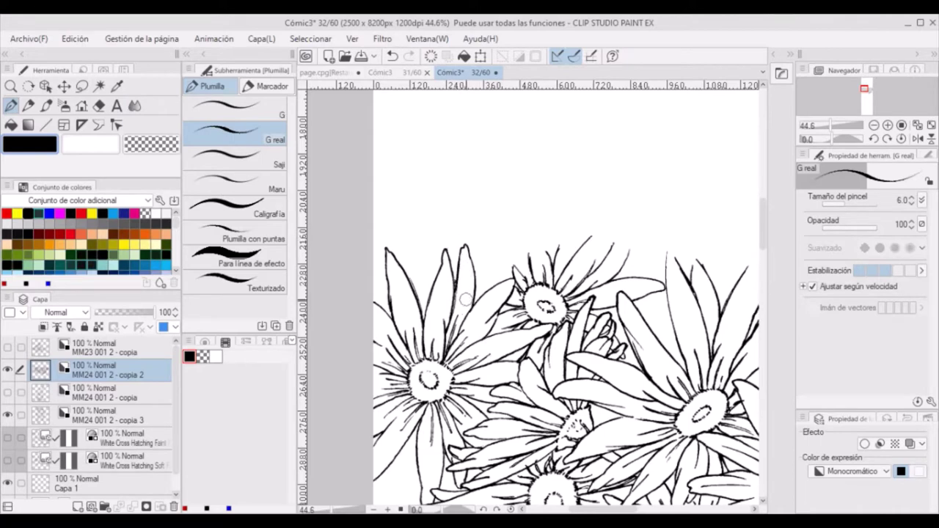
# Complete the cut-off upper petals of the small daisy beside the leftmost one and add petals on its left side.
pyautogui.moveTo(635, 222); pyautogui.dragTo(599, 268)
pyautogui.moveTo(529, 258)
pyautogui.mouseDown()
pyautogui.moveTo(536, 195)
pyautogui.moveTo(551, 265)
pyautogui.mouseUp()
pyautogui.moveTo(557, 253)
pyautogui.mouseDown()
pyautogui.moveTo(593, 209)
pyautogui.moveTo(578, 249)
pyautogui.mouseUp()
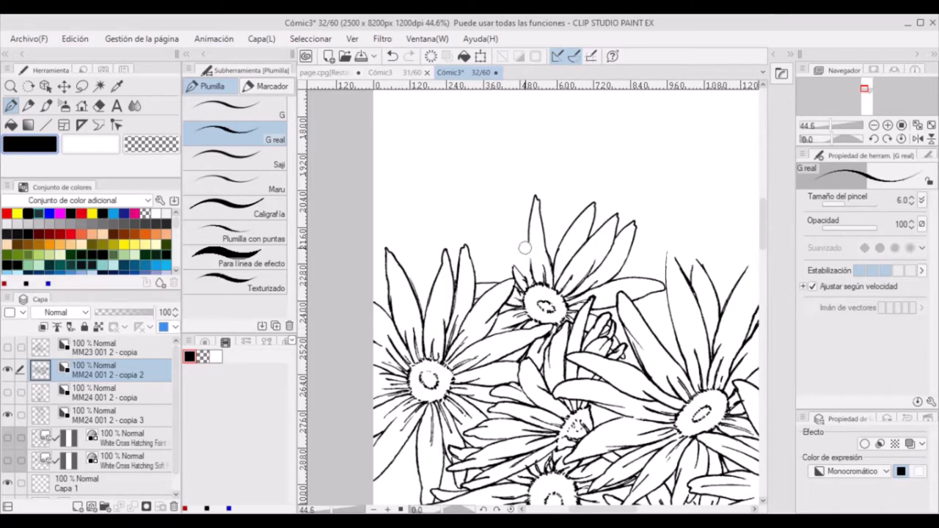
pyautogui.moveTo(514, 265)
pyautogui.mouseDown()
pyautogui.moveTo(485, 198)
pyautogui.moveTo(530, 251)
pyautogui.moveTo(465, 235)
pyautogui.mouseUp()
pyautogui.moveTo(466, 237); pyautogui.dragTo(497, 286)
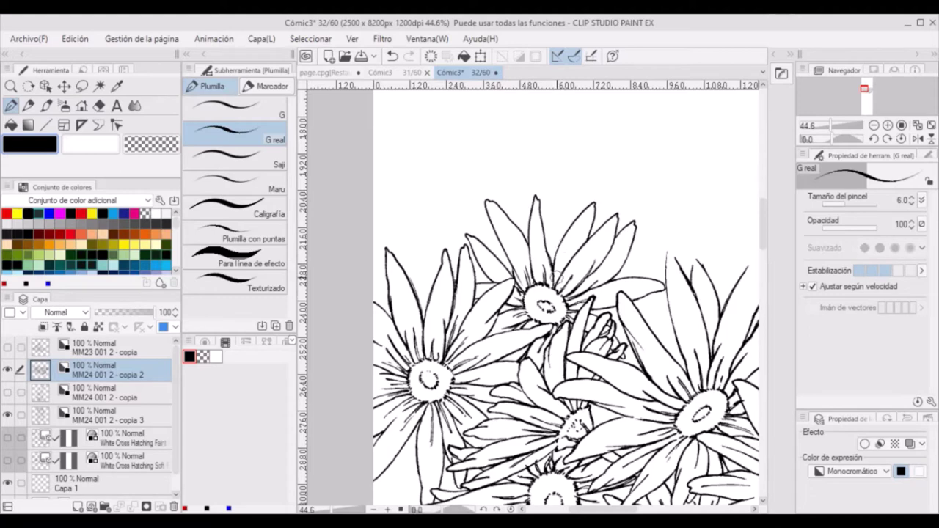
# Close the open petal tips along the top of the remaining daisies toward the page's right edge, undoing unwanted strokes.
pyautogui.hscroll(5, 567, 247)
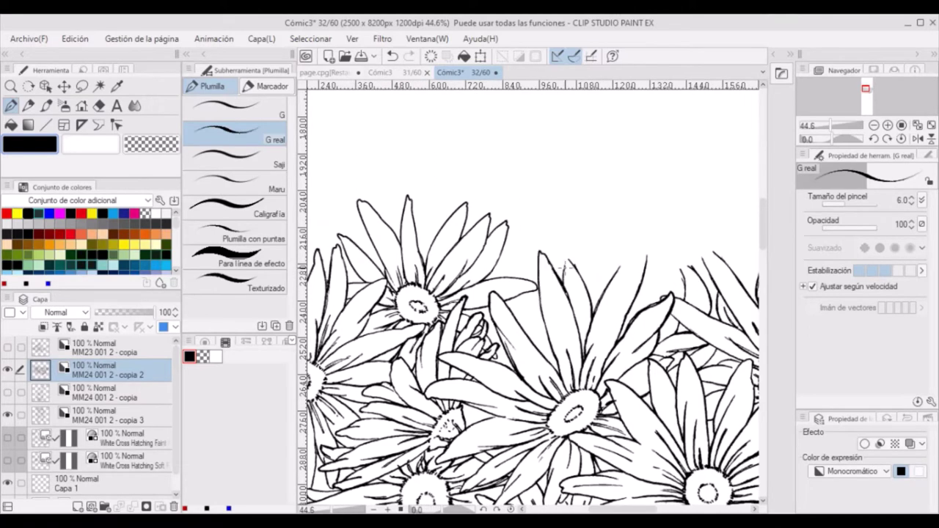
pyautogui.moveTo(615, 276)
pyautogui.mouseDown()
pyautogui.moveTo(641, 232)
pyautogui.moveTo(648, 269)
pyautogui.moveTo(710, 219)
pyautogui.moveTo(671, 270)
pyautogui.mouseUp()
pyautogui.hscroll(6, 643, 232)
pyautogui.hotkey('ctrl', 'z')
pyautogui.hotkey('ctrl', 'z')
pyautogui.moveTo(509, 249)
pyautogui.mouseDown()
pyautogui.moveTo(526, 281)
pyautogui.moveTo(564, 249)
pyautogui.moveTo(586, 267)
pyautogui.mouseUp()
pyautogui.hscroll(7, 514, 278)
pyautogui.moveTo(616, 260)
pyautogui.mouseDown()
pyautogui.moveTo(638, 244)
pyautogui.moveTo(624, 284)
pyautogui.mouseUp()
pyautogui.moveTo(657, 255); pyautogui.dragTo(637, 279)
pyautogui.scroll(-7, 699, 262)
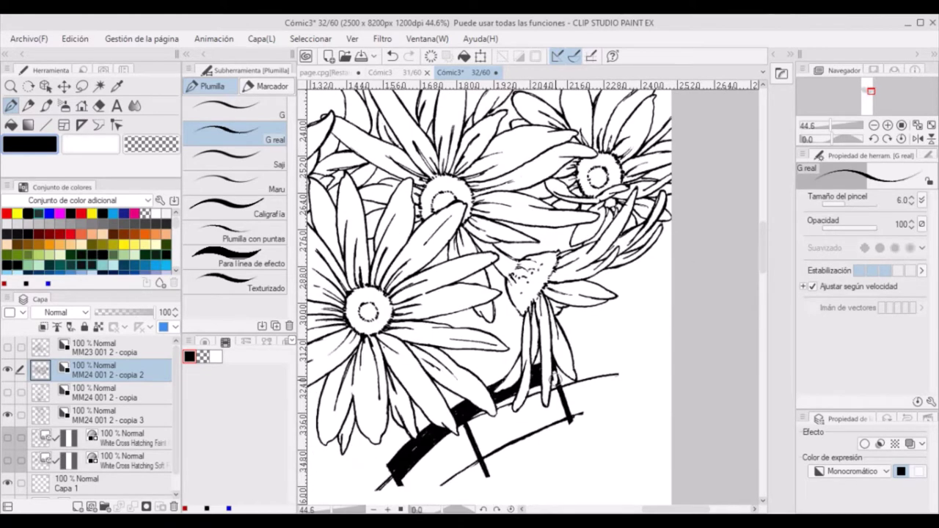
# Erase the thick note beam, stems and staff lines beneath the right-hand daisies, tidying the petal tips they cross.
pyautogui.moveTo(553, 377)
pyautogui.mouseDown()
pyautogui.moveTo(558, 404)
pyautogui.moveTo(629, 373)
pyautogui.mouseUp()
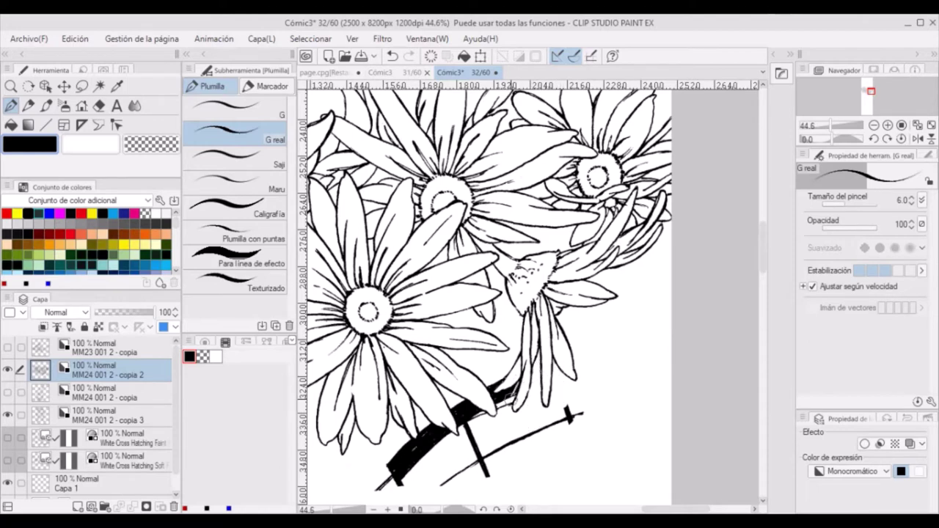
pyautogui.moveTo(512, 394)
pyautogui.mouseDown()
pyautogui.moveTo(530, 356)
pyautogui.moveTo(505, 386)
pyautogui.mouseUp()
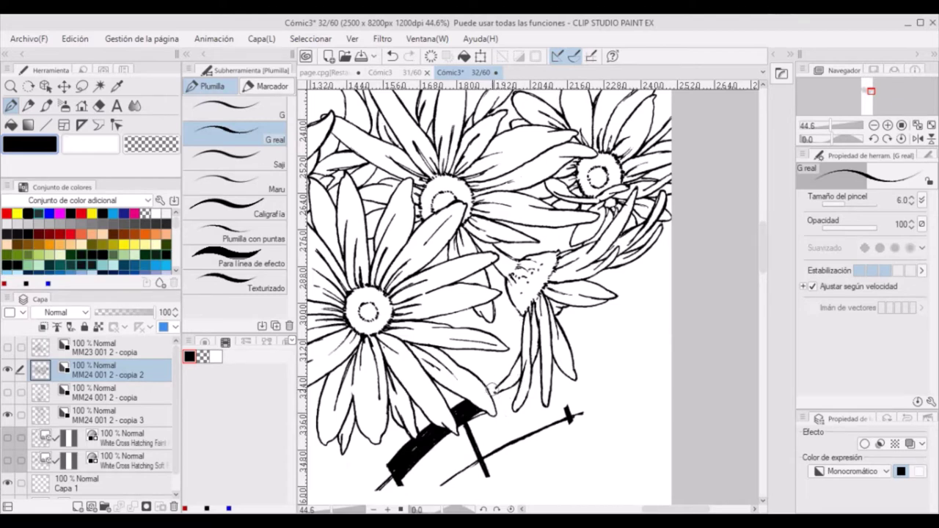
pyautogui.moveTo(552, 423); pyautogui.dragTo(579, 409)
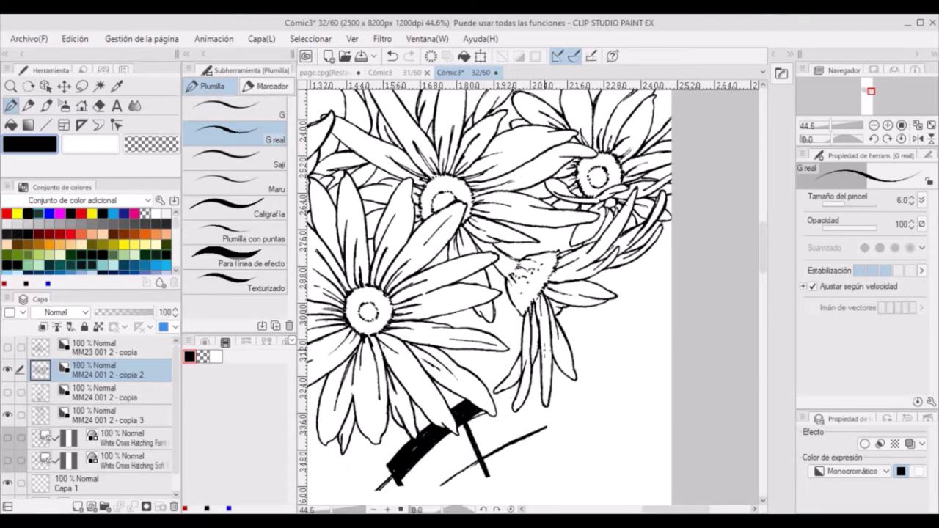
pyautogui.scroll(-3, 484, 294)
pyautogui.moveTo(403, 290)
pyautogui.mouseDown()
pyautogui.moveTo(439, 273)
pyautogui.moveTo(449, 281)
pyautogui.moveTo(461, 243)
pyautogui.moveTo(459, 259)
pyautogui.moveTo(464, 247)
pyautogui.moveTo(483, 261)
pyautogui.moveTo(480, 279)
pyautogui.mouseUp()
pyautogui.moveTo(475, 228)
pyautogui.mouseDown()
pyautogui.moveTo(492, 248)
pyautogui.moveTo(475, 228)
pyautogui.moveTo(482, 246)
pyautogui.moveTo(471, 279)
pyautogui.moveTo(491, 305)
pyautogui.moveTo(490, 291)
pyautogui.moveTo(387, 337)
pyautogui.mouseUp()
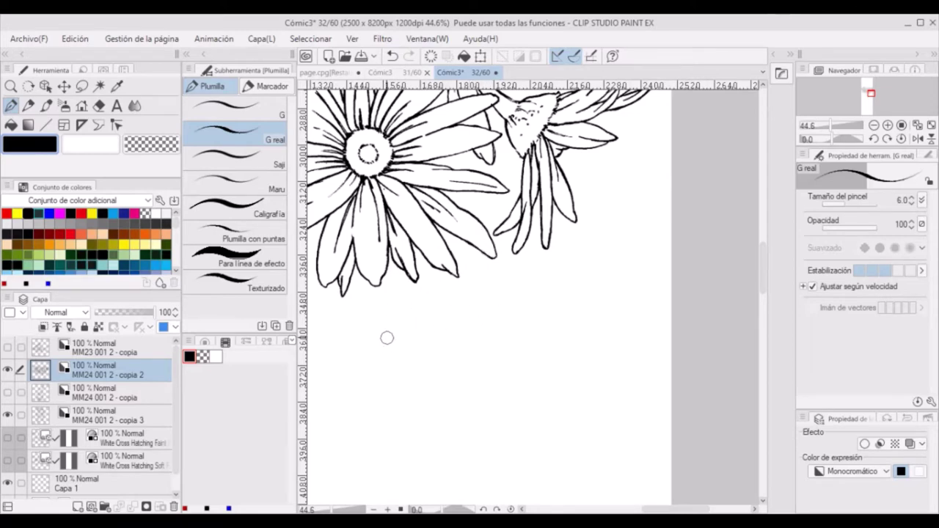
# Hide the flower layer, then show and select the MM24 001 2 - copia layer.
pyautogui.click(577, 510)
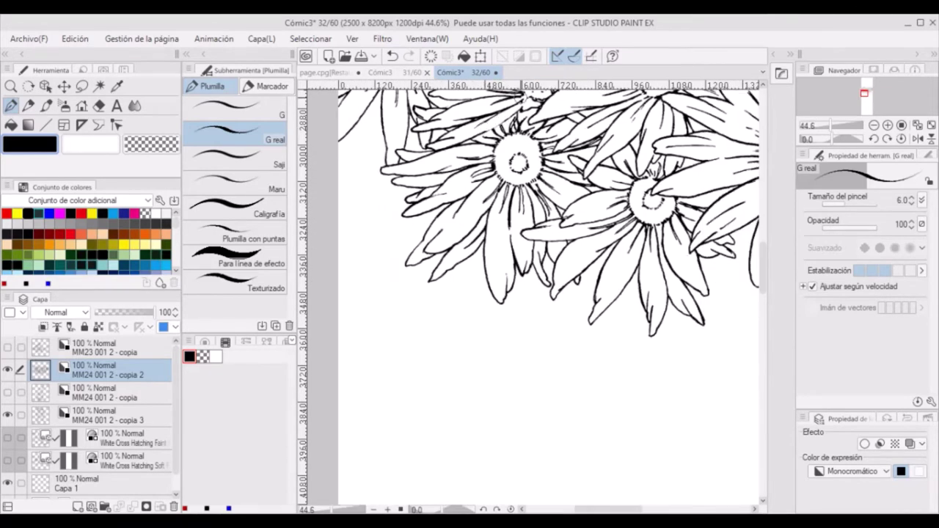
pyautogui.scroll(-3, 761, 287)
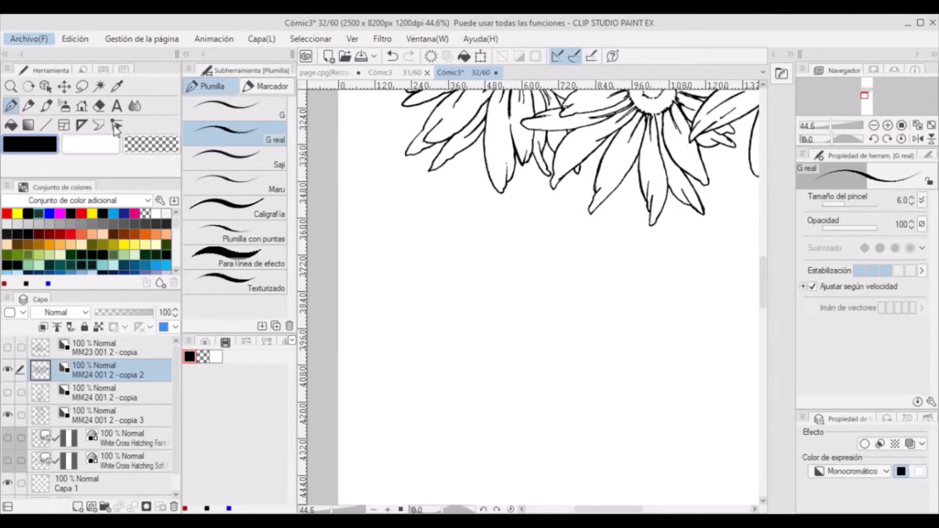
pyautogui.click(7, 393)
pyautogui.click(7, 369)
pyautogui.click(110, 393)
# Fill the gaps in the thick black beam above the notes so it runs solid to the page's right edge.
pyautogui.click(661, 509)
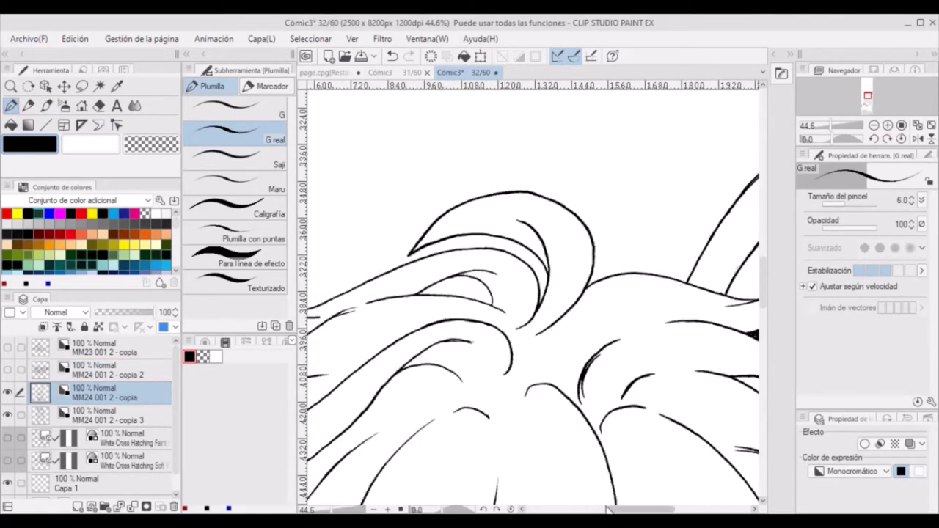
pyautogui.scroll(4, 668, 258)
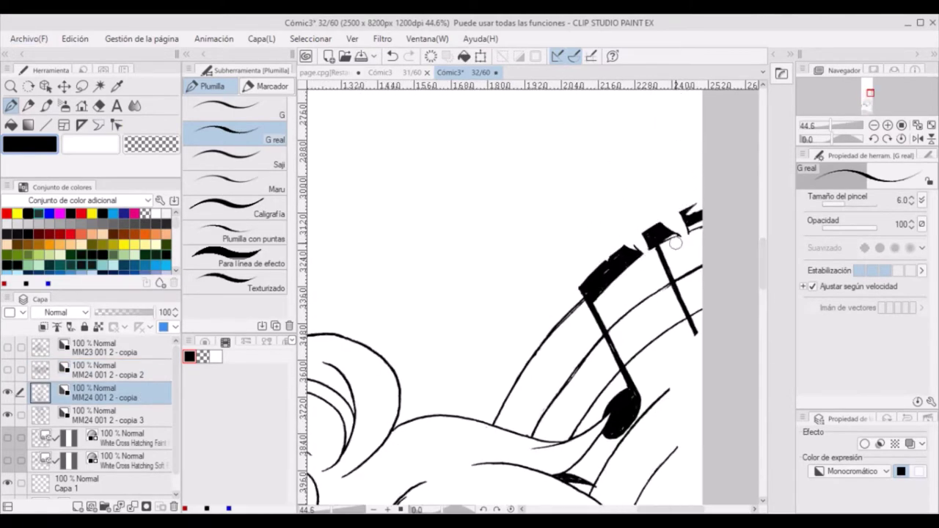
pyautogui.hotkey('ctrl', 'z')
pyautogui.moveTo(704, 228)
pyautogui.mouseDown()
pyautogui.moveTo(655, 248)
pyautogui.moveTo(624, 248)
pyautogui.mouseUp()
pyautogui.hotkey('ctrl', 'z')
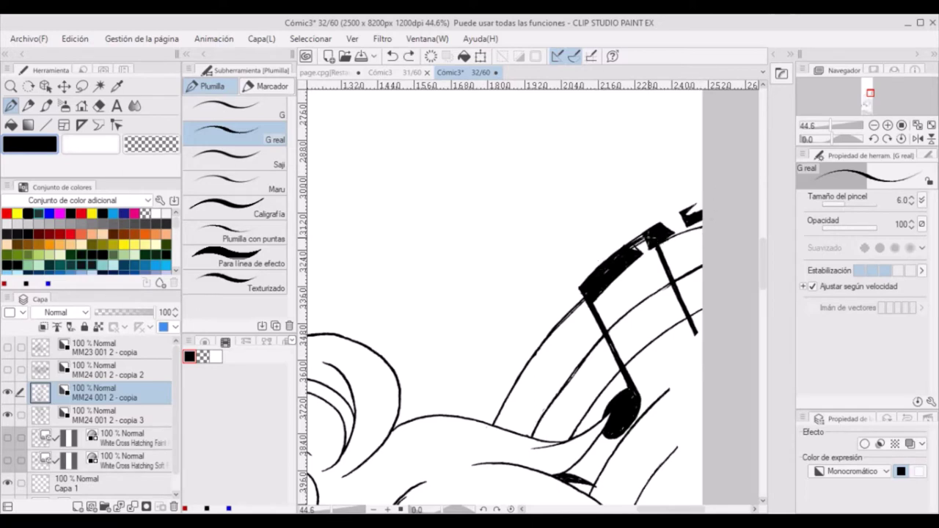
pyautogui.moveTo(690, 206); pyautogui.dragTo(662, 227)
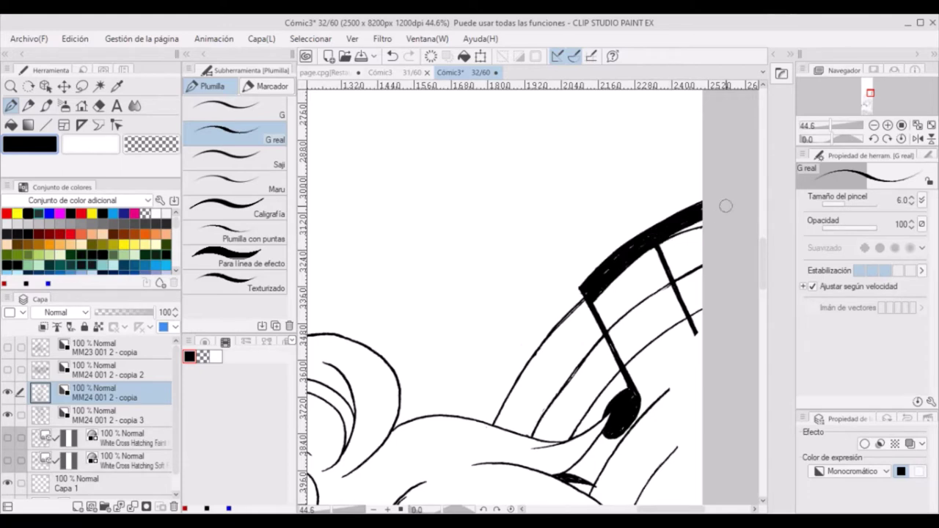
# Extend the second note's stem and the cut-off staff lines to the page edge, and draw the note's black head.
pyautogui.scroll(-3, 676, 232)
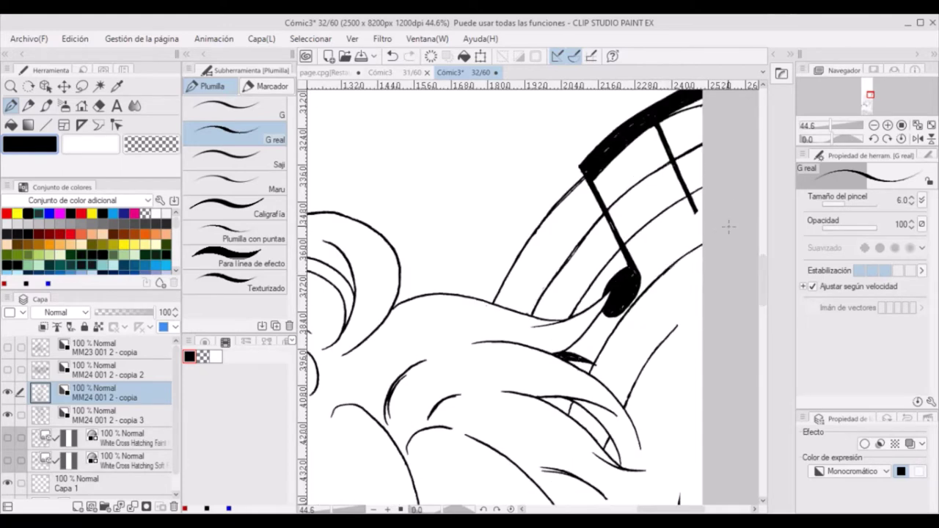
pyautogui.moveTo(703, 249); pyautogui.dragTo(690, 246)
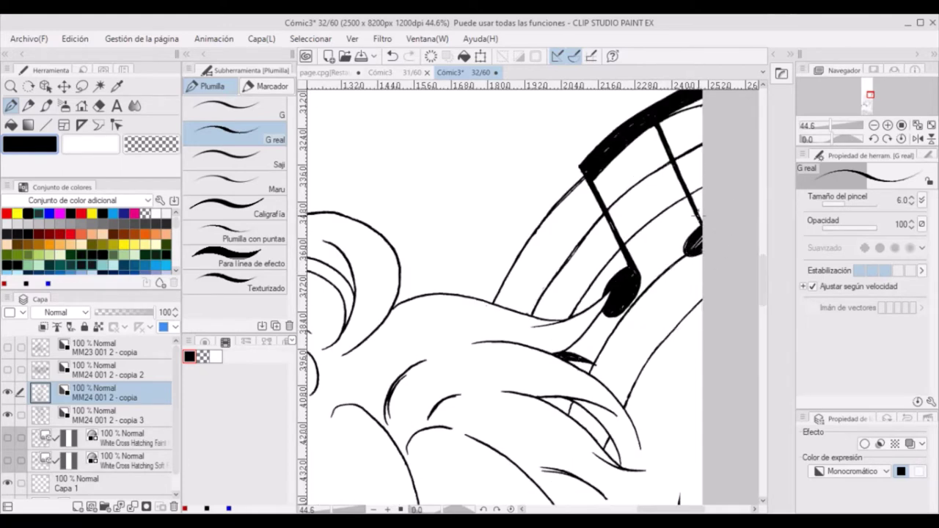
pyautogui.hotkey('ctrl', 'z')
pyautogui.hotkey('ctrl', 'z')
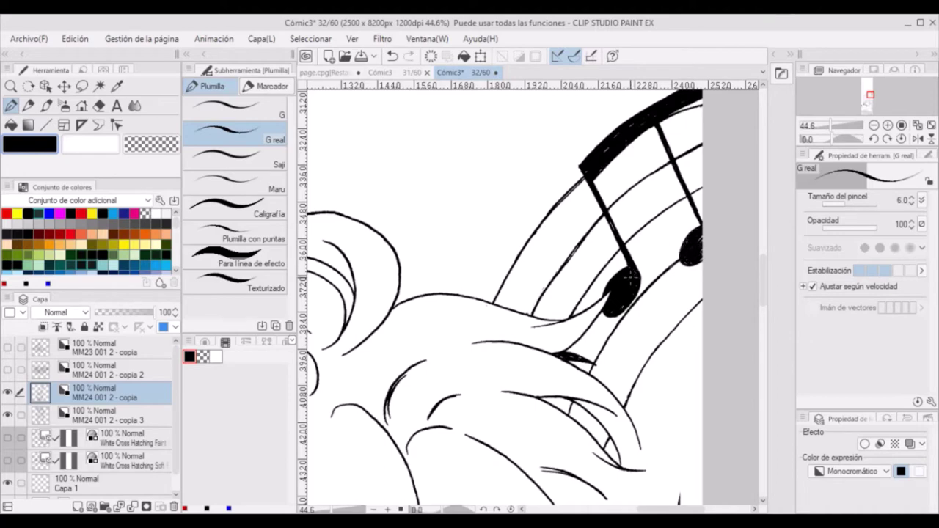
# Erase the long loose hair strands along the page's right side, from beside the neck down to the daisies.
pyautogui.scroll(-10, 696, 249)
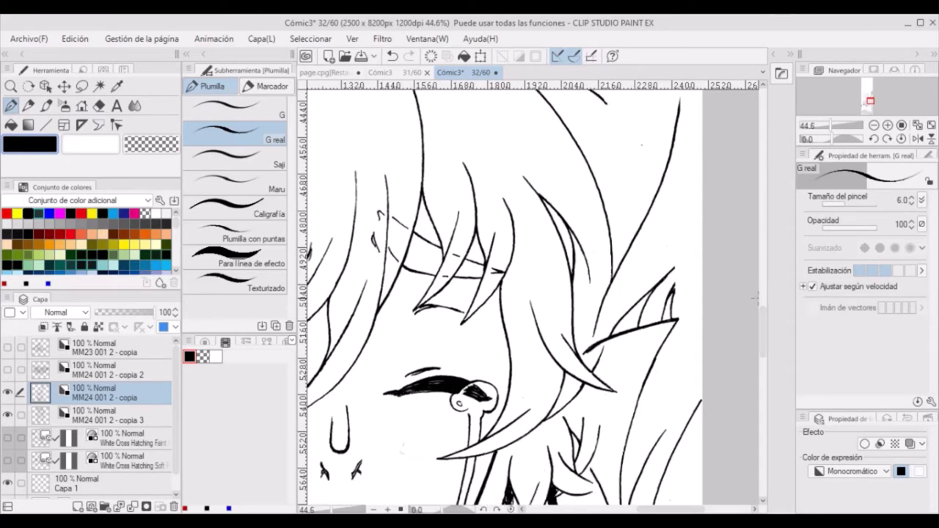
pyautogui.scroll(-2, 618, 274)
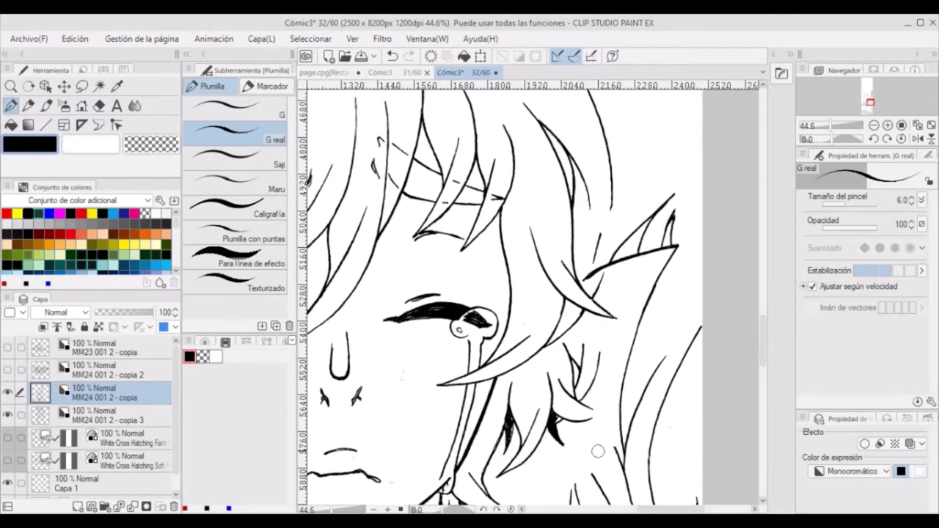
pyautogui.scroll(-6, 606, 251)
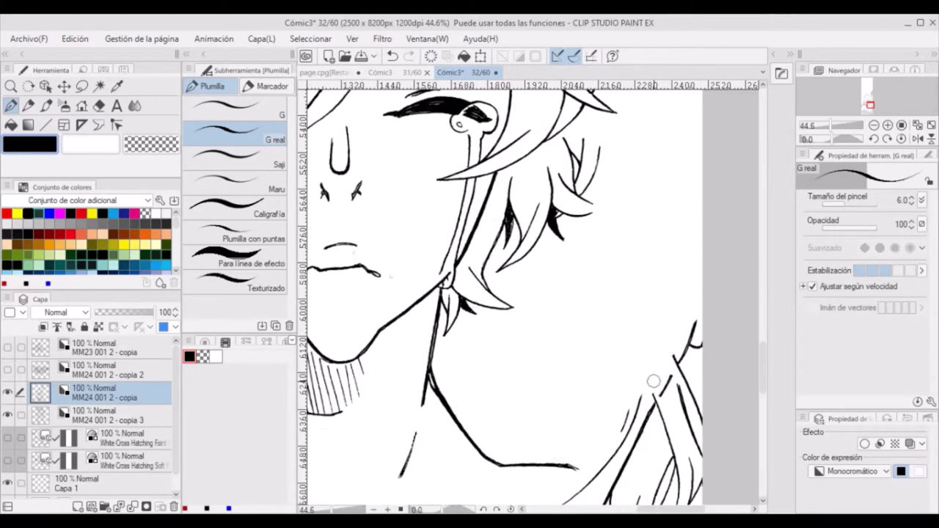
pyautogui.scroll(-6, 712, 275)
pyautogui.moveTo(659, 209)
pyautogui.mouseDown()
pyautogui.moveTo(710, 235)
pyautogui.moveTo(698, 317)
pyautogui.moveTo(551, 414)
pyautogui.moveTo(662, 291)
pyautogui.moveTo(656, 399)
pyautogui.mouseUp()
pyautogui.scroll(-4, 657, 399)
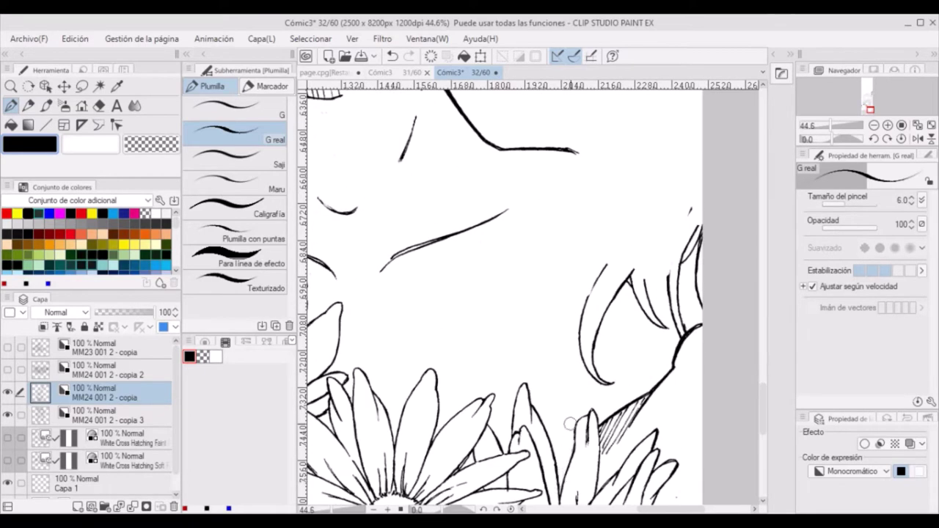
pyautogui.moveTo(602, 419)
pyautogui.mouseDown()
pyautogui.moveTo(639, 409)
pyautogui.moveTo(587, 346)
pyautogui.moveTo(667, 331)
pyautogui.moveTo(697, 308)
pyautogui.mouseUp()
pyautogui.hscroll(-5, 688, 511)
pyautogui.hscroll(-5, 495, 155)
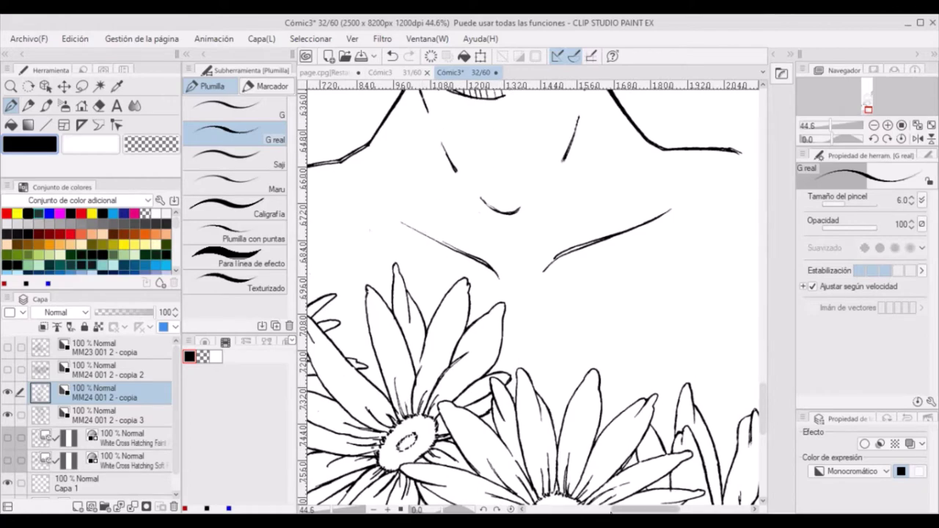
pyautogui.moveTo(765, 411)
pyautogui.mouseDown()
pyautogui.moveTo(766, 338)
pyautogui.moveTo(771, 413)
pyautogui.mouseUp()
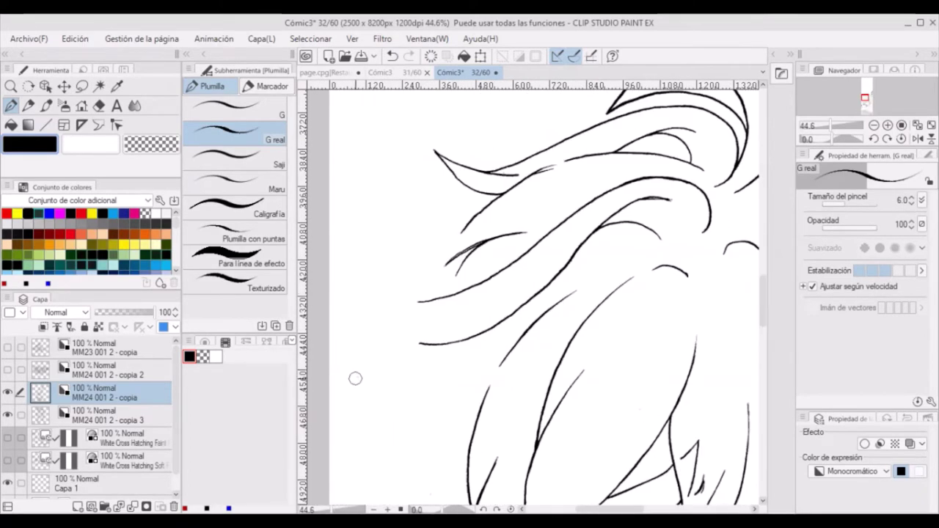
# Extend the long hair lock to the page's left edge, closing it in a curved pointed tip with an inner strand.
pyautogui.moveTo(358, 404); pyautogui.dragTo(550, 95)
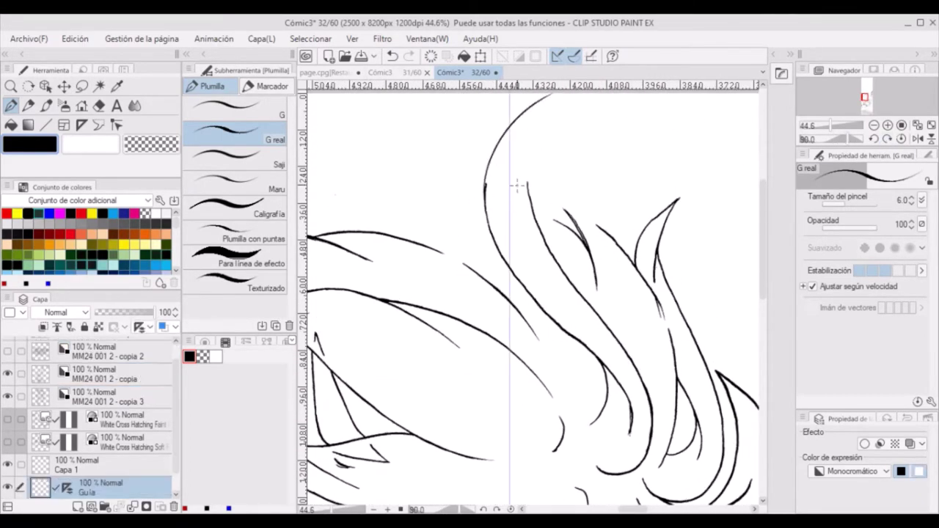
pyautogui.scroll(-1, 16, 417)
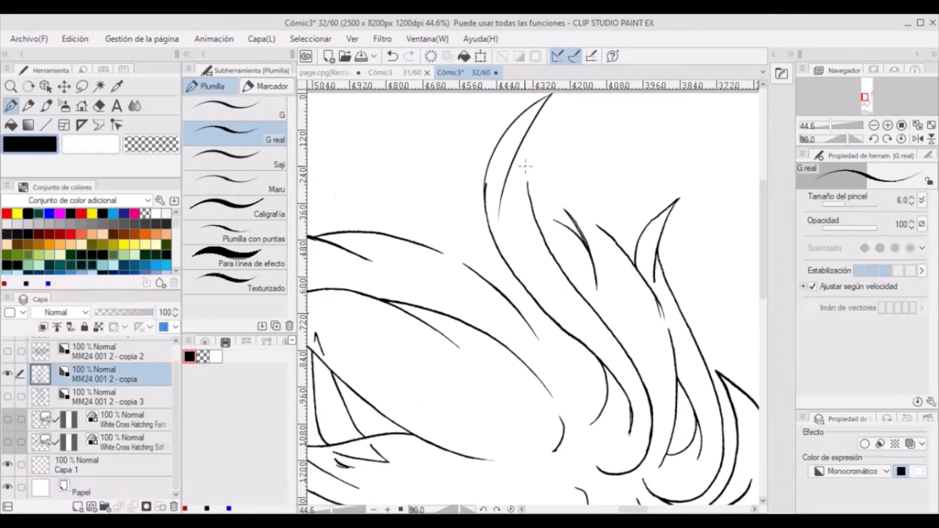
pyautogui.moveTo(549, 96); pyautogui.dragTo(525, 185)
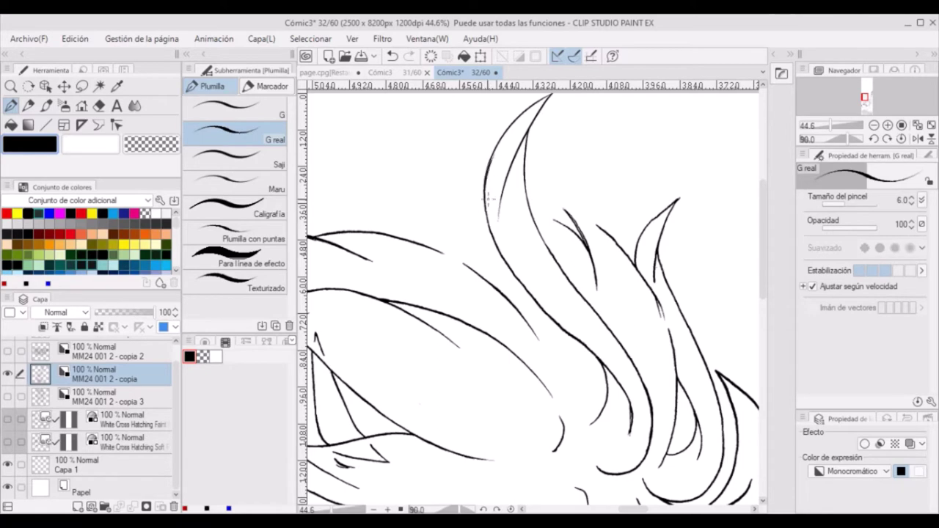
pyautogui.moveTo(494, 172); pyautogui.dragTo(505, 138)
pyautogui.click(902, 139)
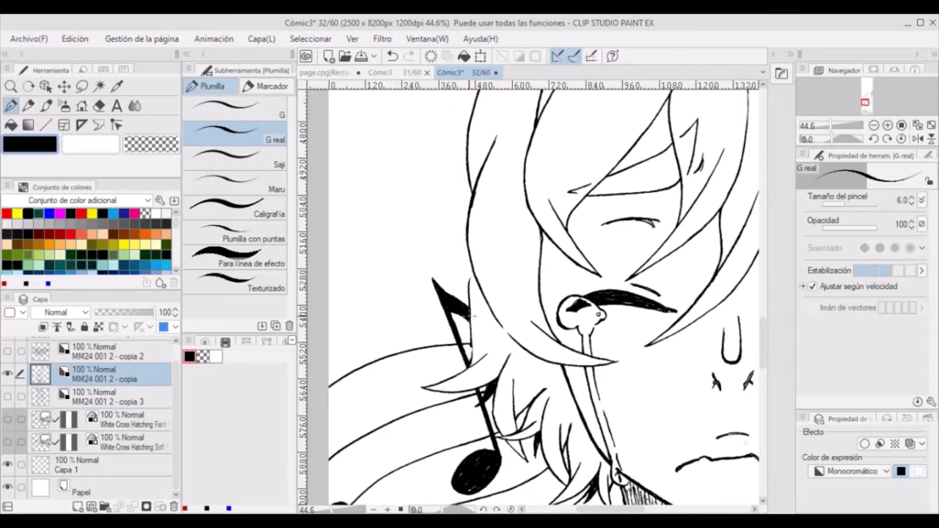
# Draw the curved outer edge of a hair lock over the note beam at the left of the face.
pyautogui.moveTo(448, 209); pyautogui.dragTo(444, 365)
pyautogui.moveTo(448, 254); pyautogui.dragTo(452, 366)
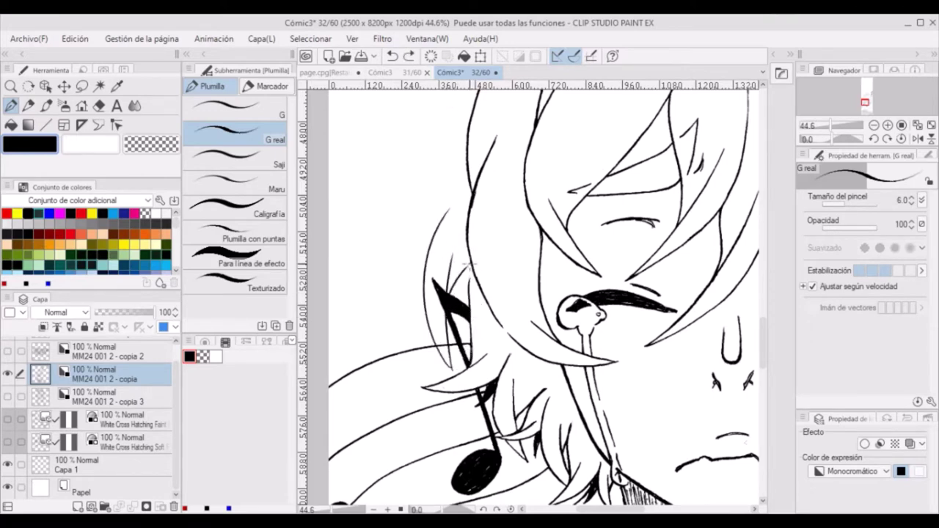
pyautogui.moveTo(468, 263); pyautogui.dragTo(467, 306)
pyautogui.hotkey('ctrl', 'z')
pyautogui.hotkey('ctrl', 'z')
pyautogui.moveTo(444, 229); pyautogui.dragTo(450, 373)
pyautogui.hotkey('ctrl', 'z')
pyautogui.moveTo(444, 211); pyautogui.dragTo(448, 356)
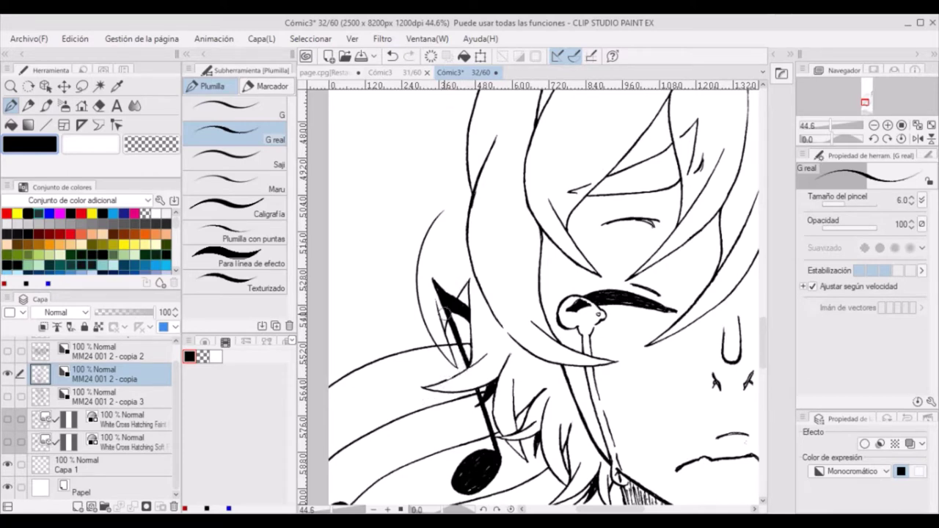
# Erase the tip of the note beam inside the new lock and draw the lock's inner edge.
pyautogui.moveTo(440, 308); pyautogui.dragTo(445, 341)
pyautogui.hotkey('ctrl', 'z')
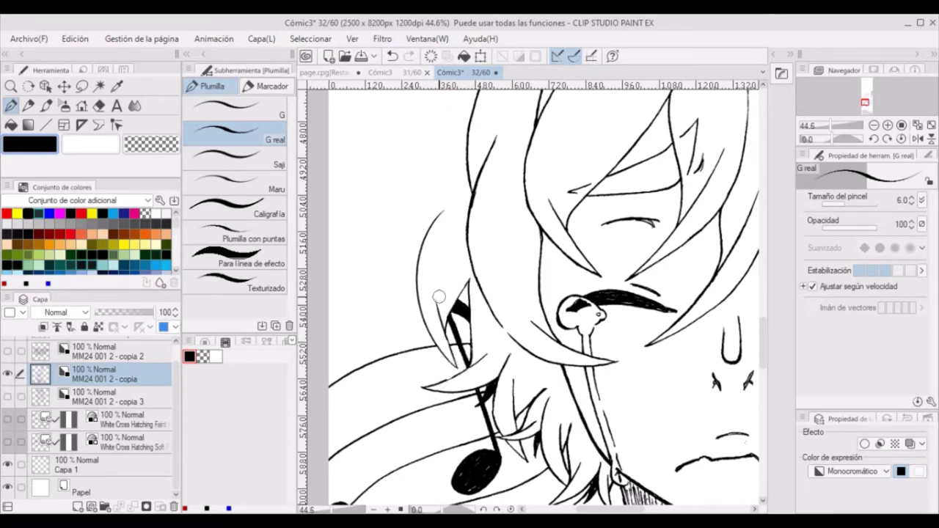
pyautogui.moveTo(455, 285); pyautogui.dragTo(452, 375)
# Draw the hair locks above it, one pointing toward the page's left edge and one curving down from the long lock.
pyautogui.scroll(3, 443, 188)
pyautogui.hotkey('ctrl', 'z')
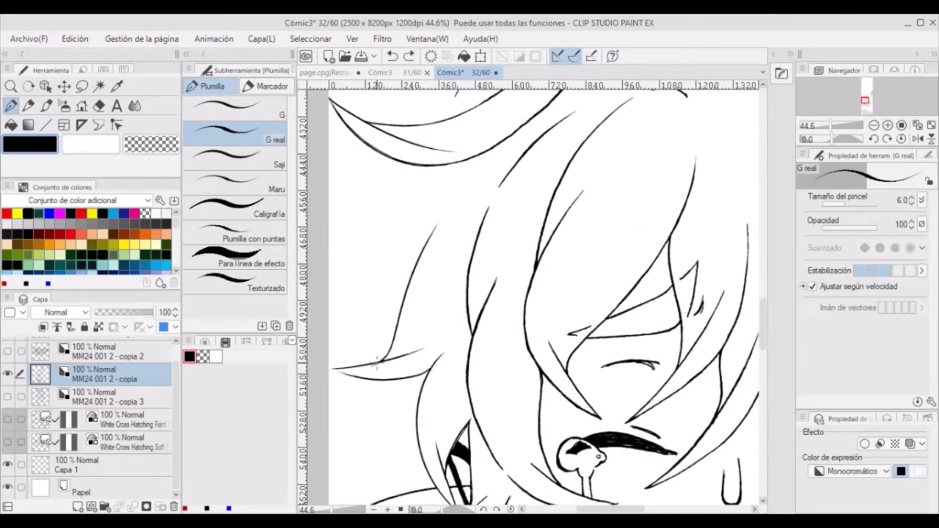
pyautogui.moveTo(368, 372); pyautogui.dragTo(363, 377)
pyautogui.scroll(2, 407, 263)
pyautogui.moveTo(400, 404); pyautogui.dragTo(433, 344)
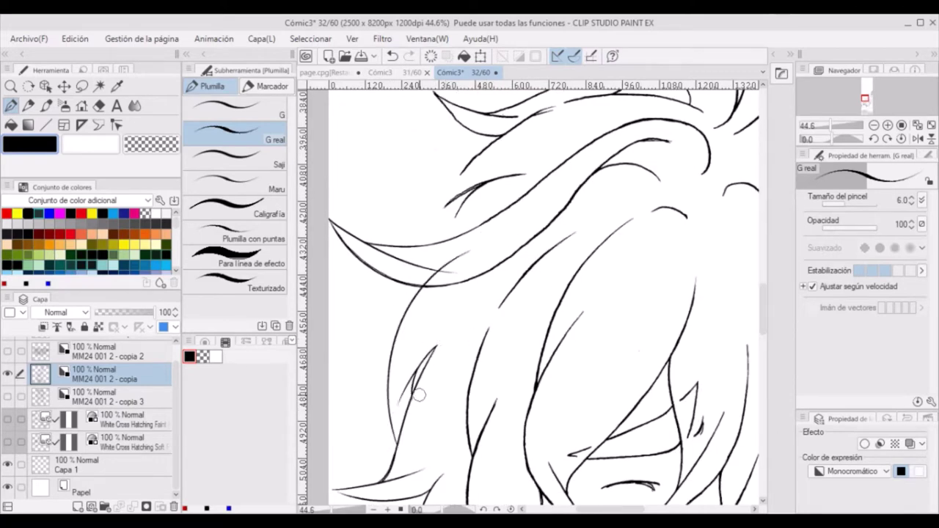
pyautogui.moveTo(389, 452); pyautogui.dragTo(400, 408)
pyautogui.moveTo(340, 261)
pyautogui.mouseDown()
pyautogui.moveTo(462, 276)
pyautogui.moveTo(383, 268)
pyautogui.mouseUp()
pyautogui.hotkey('ctrl', 'z')
pyautogui.hotkey('ctrl', 'z')
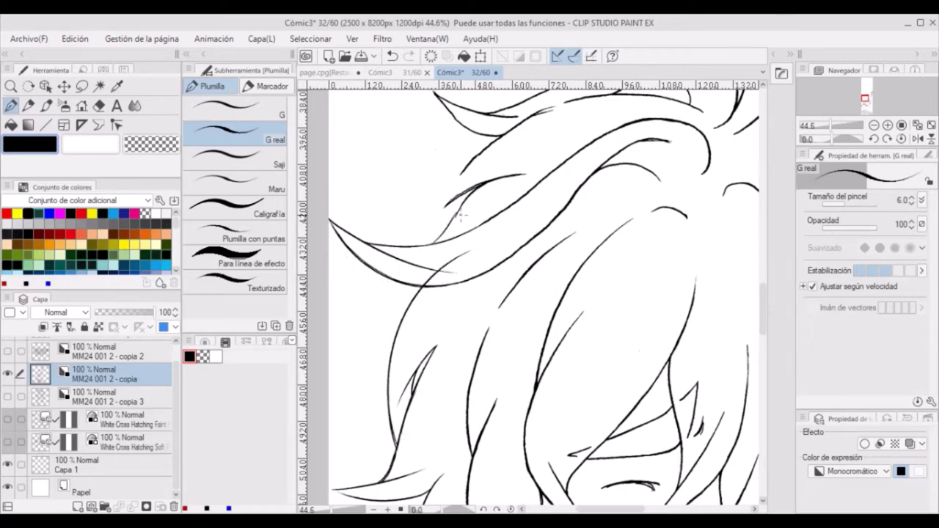
# Extend the loose upper strands in one smooth curve down to the long left lock, and add a small pointed lock beneath it.
pyautogui.moveTo(428, 245); pyautogui.dragTo(465, 201)
pyautogui.moveTo(397, 240)
pyautogui.mouseDown()
pyautogui.moveTo(482, 159)
pyautogui.moveTo(528, 173)
pyautogui.mouseUp()
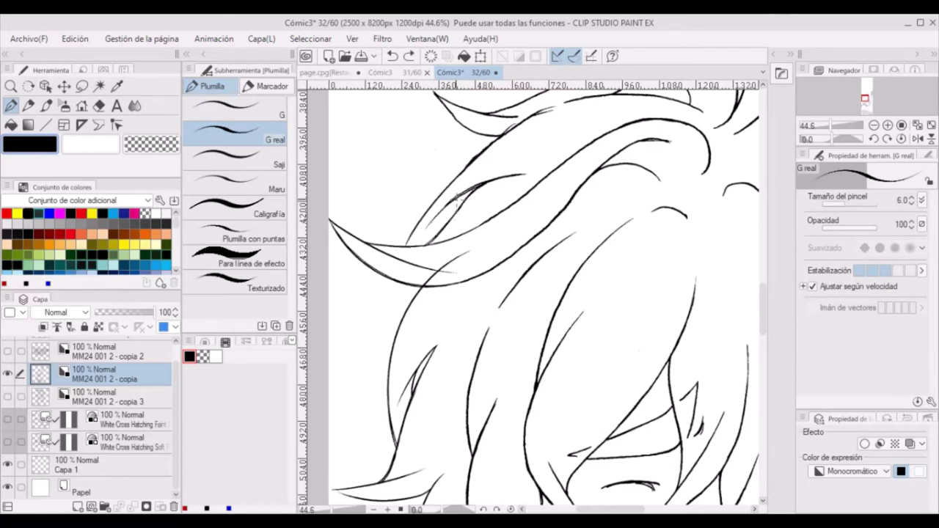
pyautogui.scroll(2, 545, 195)
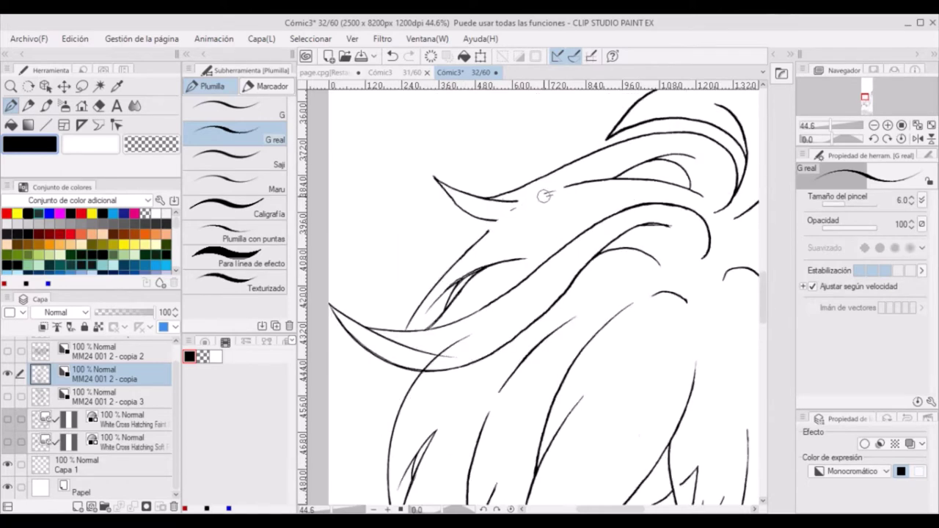
pyautogui.moveTo(562, 188); pyautogui.dragTo(478, 245)
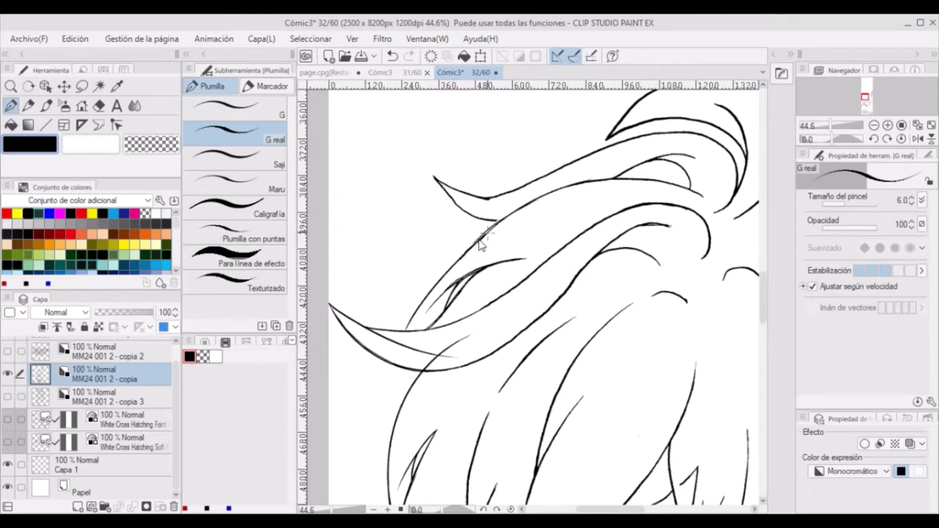
pyautogui.hotkey('ctrl', 'z')
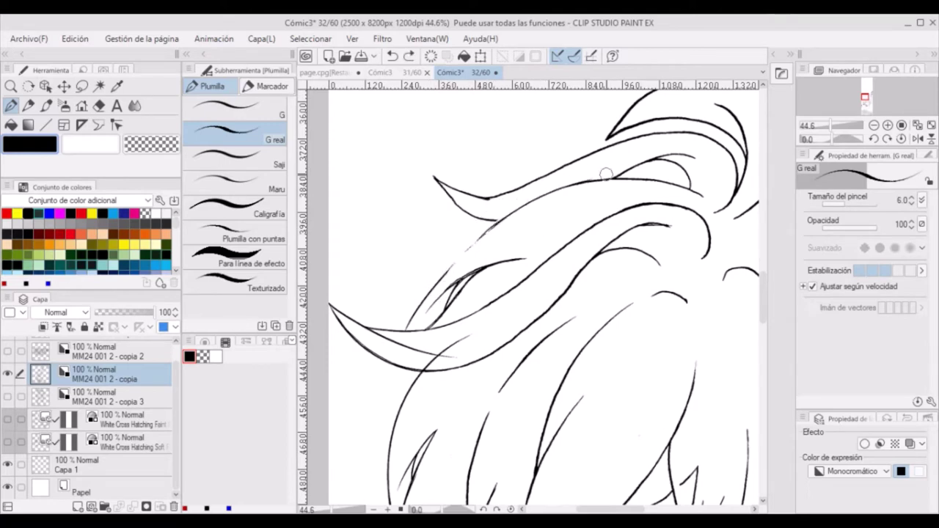
pyautogui.moveTo(507, 218)
pyautogui.mouseDown()
pyautogui.moveTo(456, 257)
pyautogui.moveTo(408, 330)
pyautogui.mouseUp()
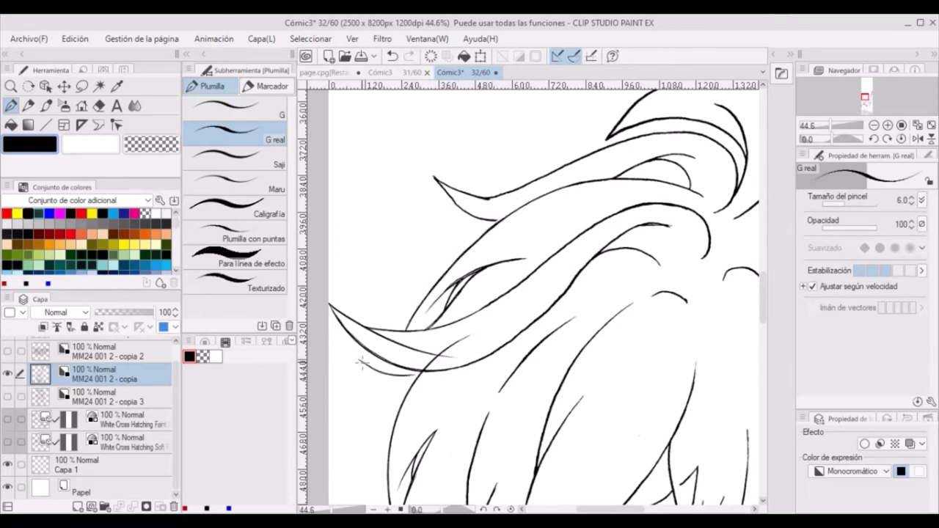
pyautogui.moveTo(358, 360); pyautogui.dragTo(422, 376)
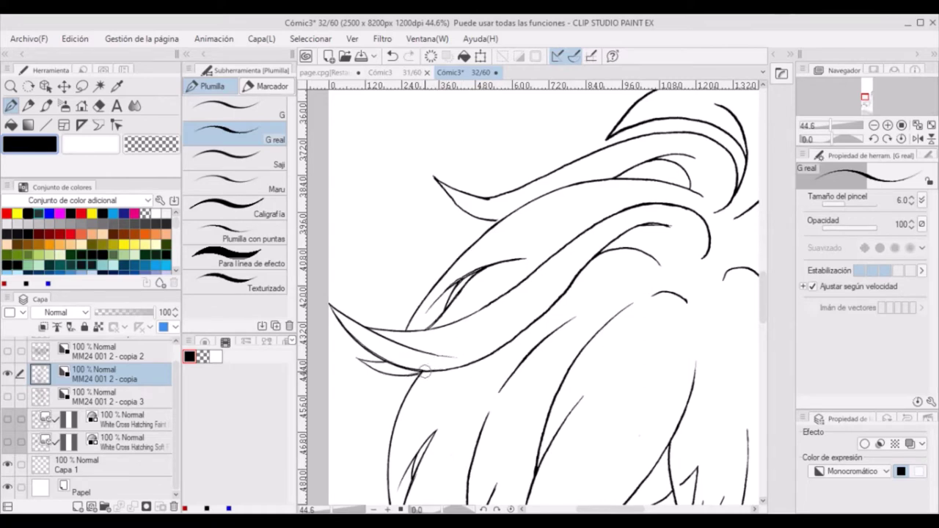
# Draw the curved outer contour of the hair on the page's right side, linking the loose locks beside the face.
pyautogui.moveTo(485, 202)
pyautogui.mouseDown()
pyautogui.moveTo(565, 209)
pyautogui.moveTo(616, 281)
pyautogui.mouseUp()
pyautogui.moveTo(637, 237)
pyautogui.mouseDown()
pyautogui.moveTo(588, 382)
pyautogui.moveTo(513, 345)
pyautogui.moveTo(766, 249)
pyautogui.moveTo(650, 466)
pyautogui.mouseUp()
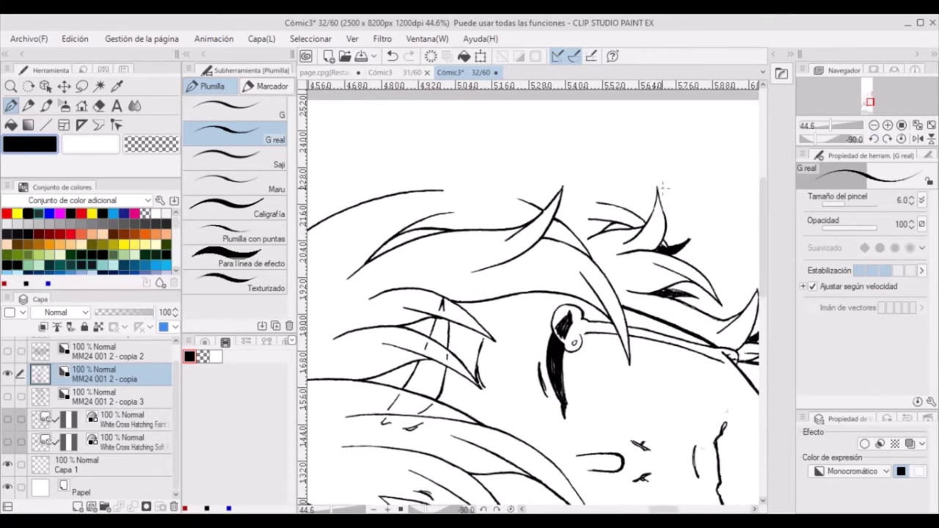
pyautogui.press('@')
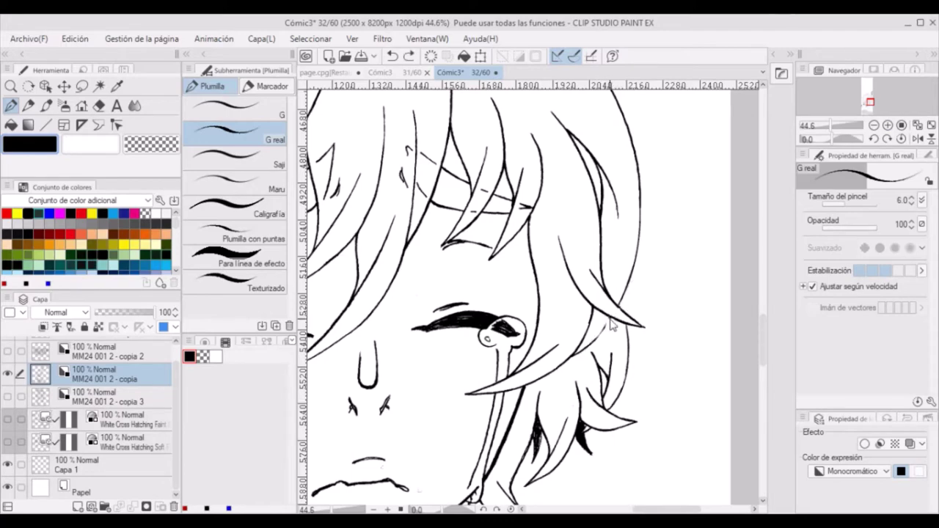
# Draw two pointed flying locks outside the contour on the page's right side, with inner strands joining them.
pyautogui.moveTo(604, 113); pyautogui.dragTo(562, 200)
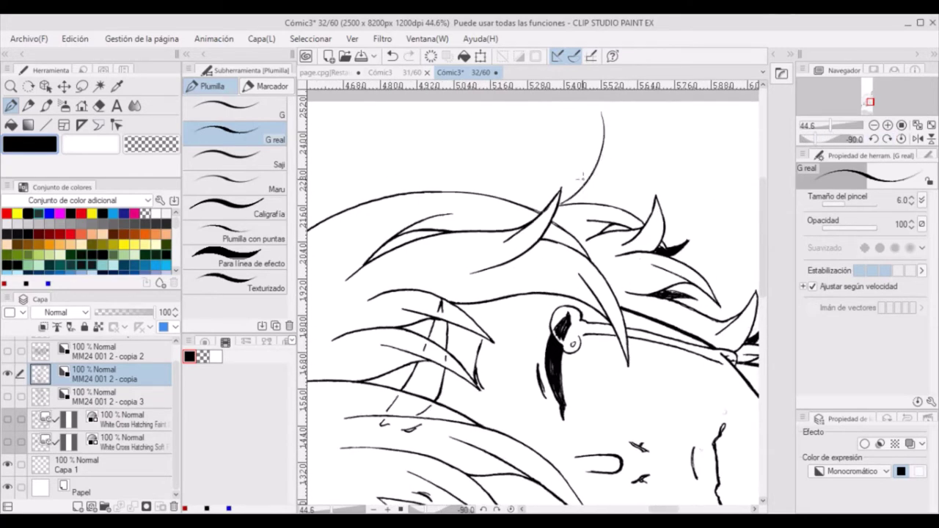
pyautogui.hotkey('ctrl', '@')
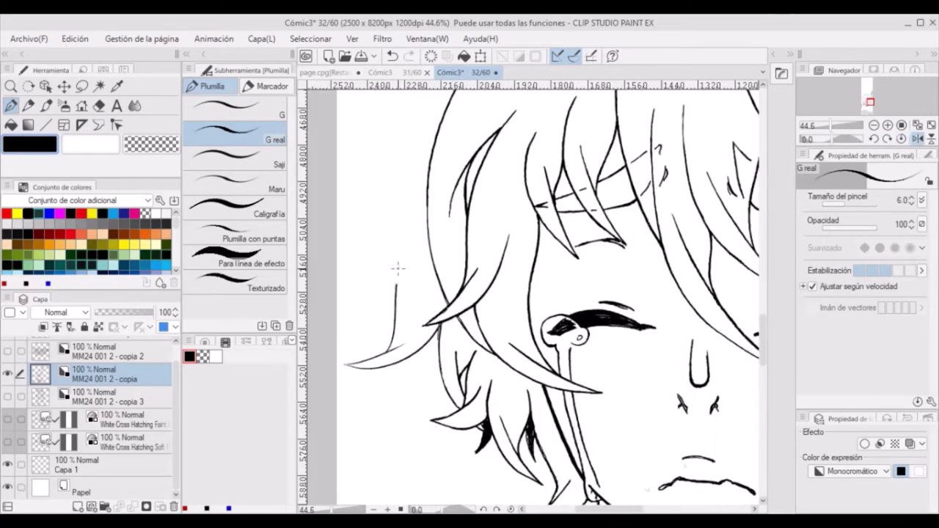
pyautogui.moveTo(427, 138); pyautogui.dragTo(382, 317)
pyautogui.moveTo(409, 215)
pyautogui.mouseDown()
pyautogui.moveTo(407, 240)
pyautogui.moveTo(397, 279)
pyautogui.mouseUp()
pyautogui.hotkey('ctrl', 'z')
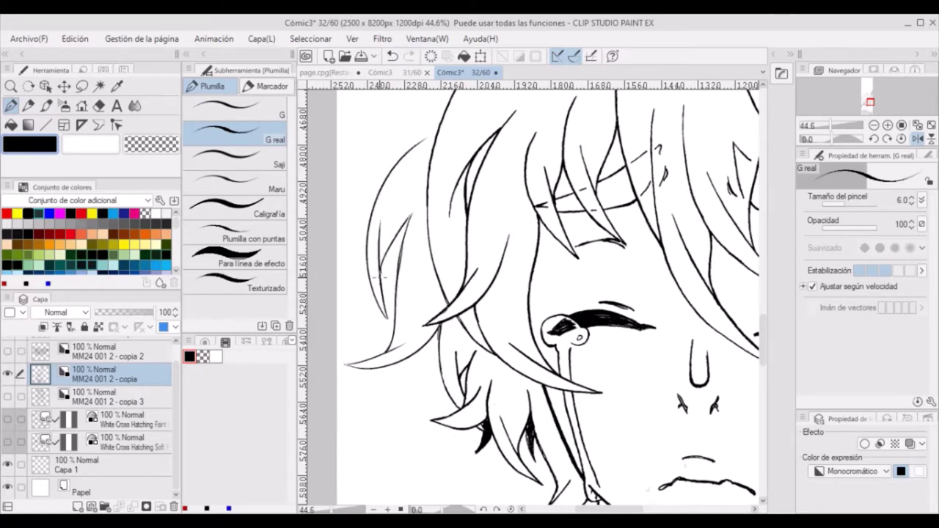
pyautogui.moveTo(383, 318); pyautogui.dragTo(389, 251)
pyautogui.hotkey('ctrl', 'z')
pyautogui.moveTo(413, 213); pyautogui.dragTo(397, 278)
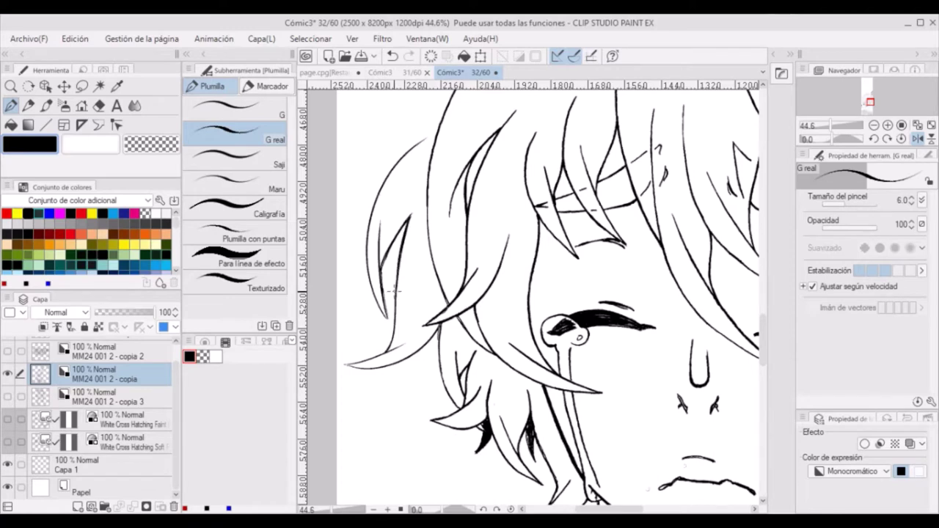
# Draw a hair lock just above the flying locks, running its two edges off the page's side.
pyautogui.scroll(5, 764, 315)
pyautogui.hotkey('ctrl', 'z')
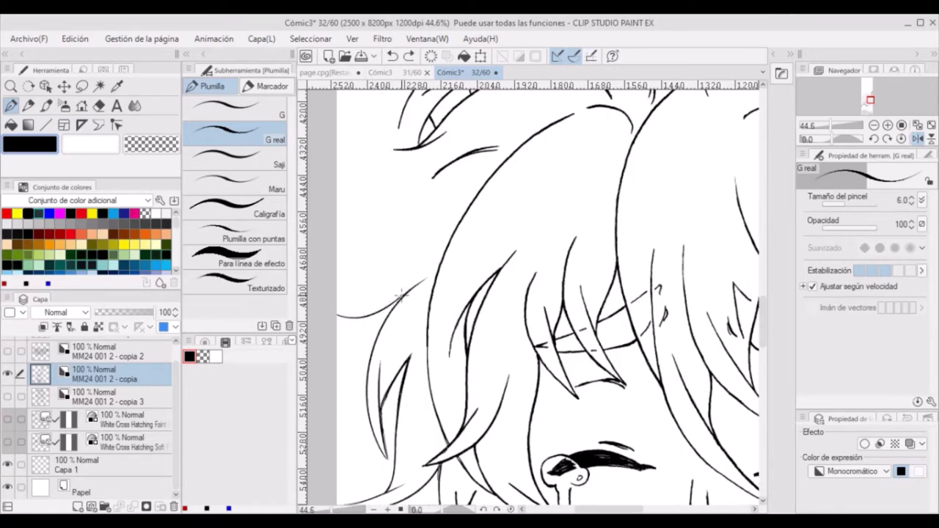
pyautogui.moveTo(416, 279)
pyautogui.mouseDown()
pyautogui.moveTo(398, 298)
pyautogui.moveTo(405, 294)
pyautogui.mouseUp()
pyautogui.hotkey('ctrl', 'z')
# Connect the short loose strand above to the lock at the page's edge with one long curved line.
pyautogui.moveTo(389, 234); pyautogui.dragTo(339, 296)
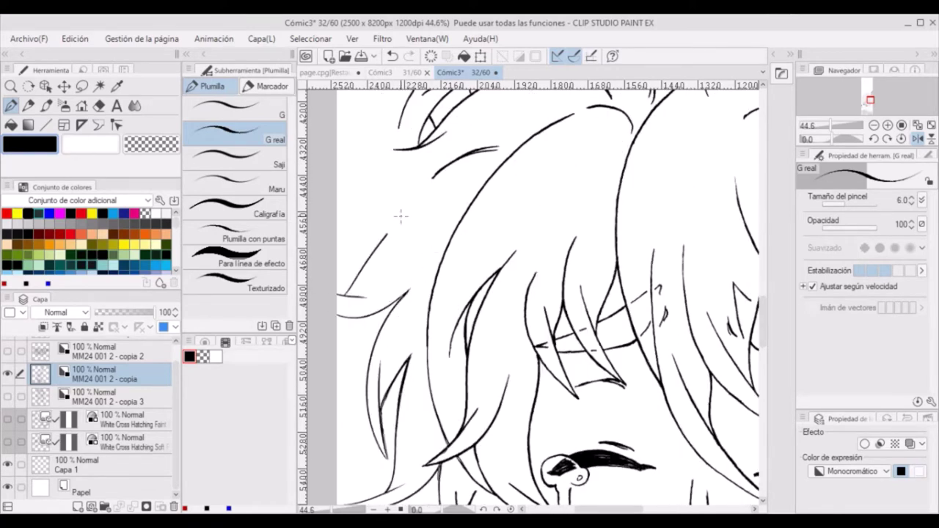
pyautogui.hotkey('ctrl', 'z')
pyautogui.moveTo(433, 179); pyautogui.dragTo(340, 295)
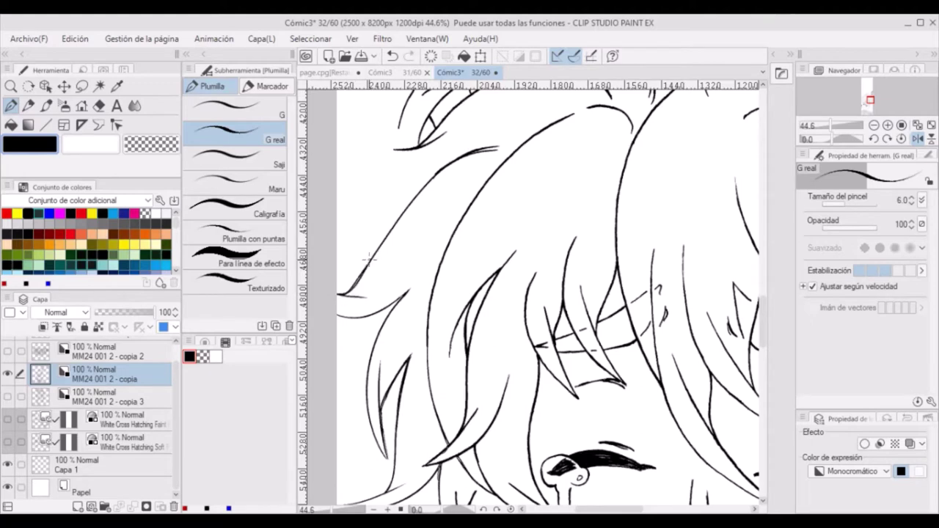
pyautogui.hotkey('ctrl', 'z')
pyautogui.moveTo(428, 184)
pyautogui.mouseDown()
pyautogui.moveTo(363, 266)
pyautogui.moveTo(381, 242)
pyautogui.mouseUp()
pyautogui.hotkey('ctrl', 'z')
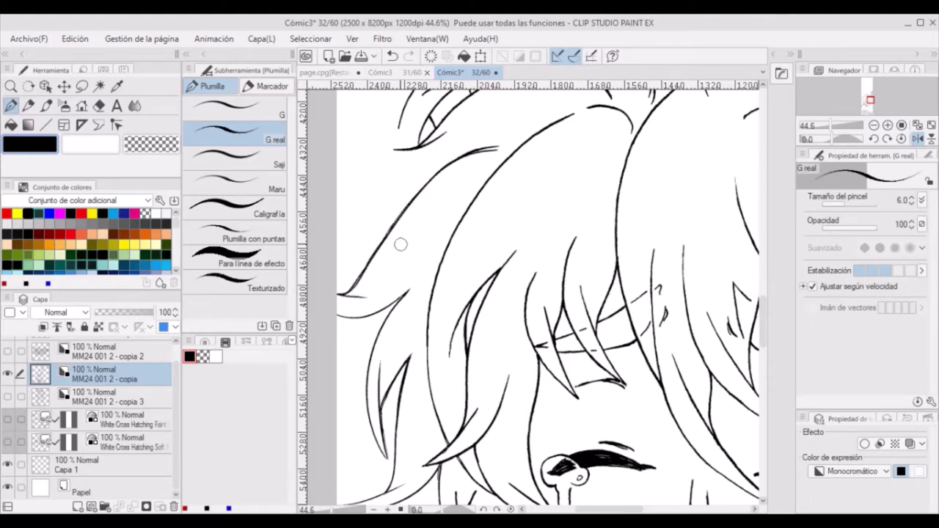
# Draw the two edges of the next hair lock up so they run off the page's edge beside the staff lines.
pyautogui.scroll(3, 400, 245)
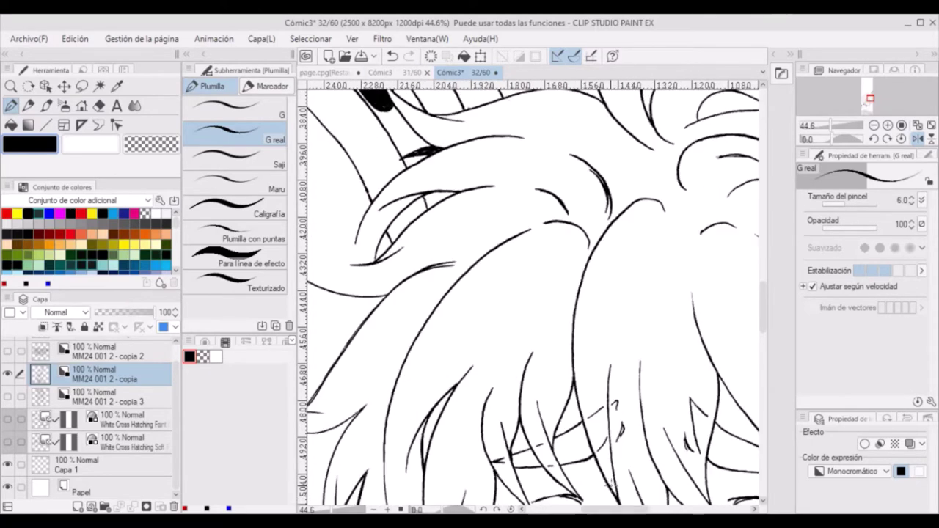
pyautogui.hscroll(-2, 367, 287)
pyautogui.moveTo(487, 308); pyautogui.dragTo(554, 150)
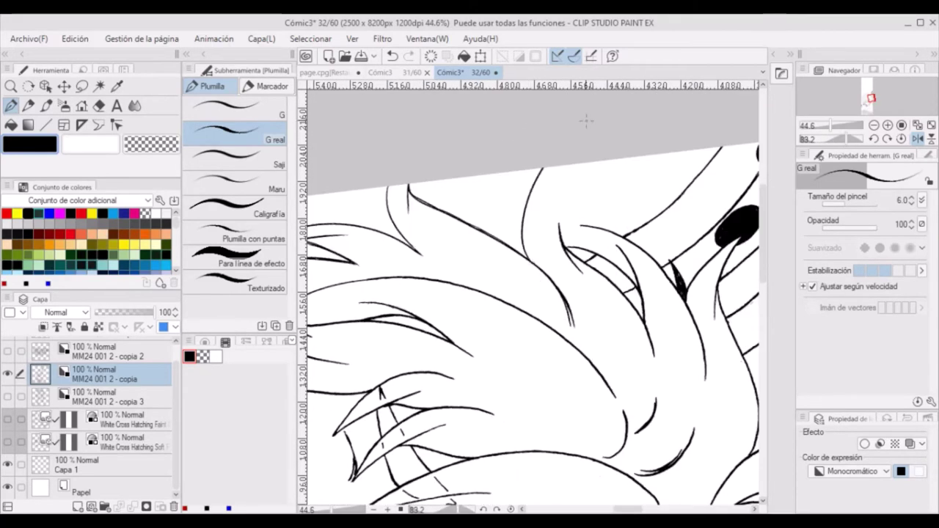
pyautogui.moveTo(565, 235); pyautogui.dragTo(564, 146)
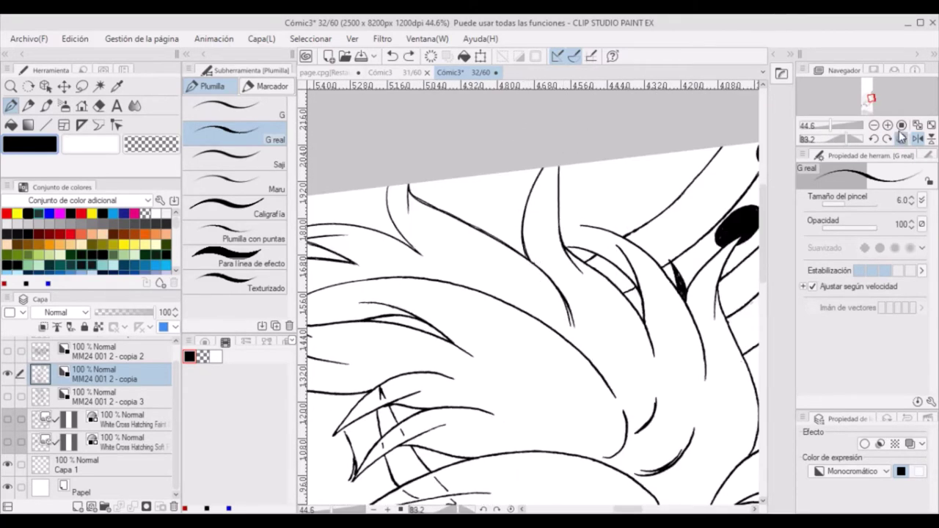
# Ink small black shadows in the gaps between the hair locks along the page's right side.
pyautogui.click(902, 137)
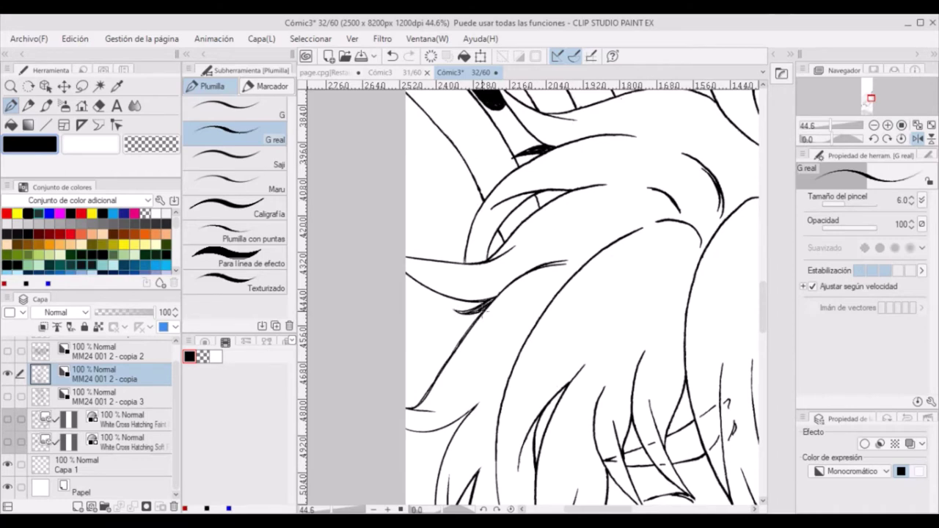
pyautogui.moveTo(458, 424)
pyautogui.mouseDown()
pyautogui.moveTo(439, 468)
pyautogui.moveTo(472, 411)
pyautogui.mouseUp()
pyautogui.scroll(-5, 467, 390)
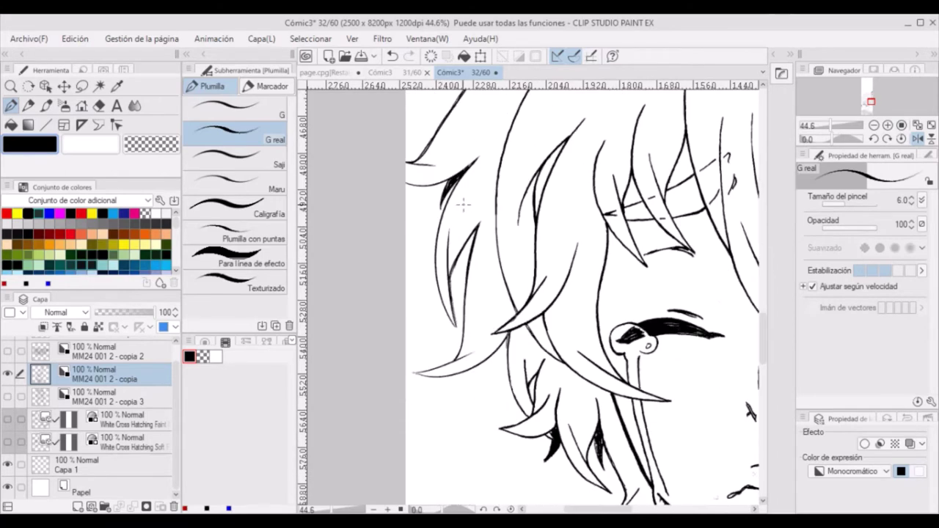
pyautogui.moveTo(503, 345)
pyautogui.mouseDown()
pyautogui.moveTo(500, 386)
pyautogui.moveTo(499, 370)
pyautogui.mouseUp()
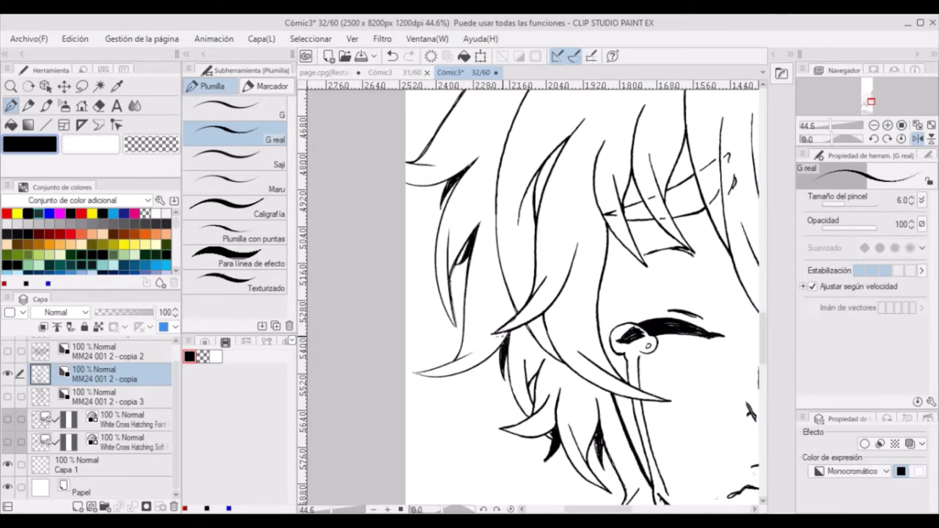
pyautogui.hotkey('ctrl', 's')
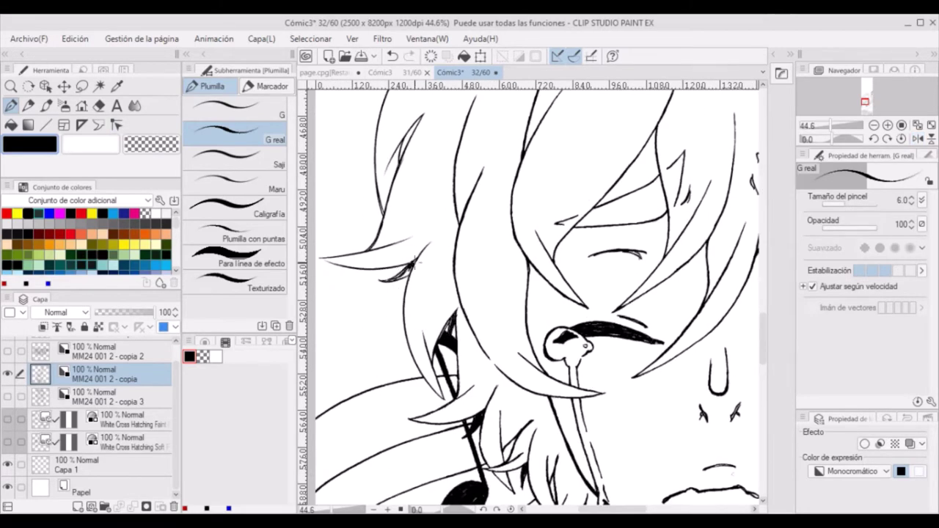
# Fill the small shadows beneath the hair tips on the page's left side with black ink.
pyautogui.scroll(3, 411, 271)
pyautogui.moveTo(397, 181); pyautogui.dragTo(372, 195)
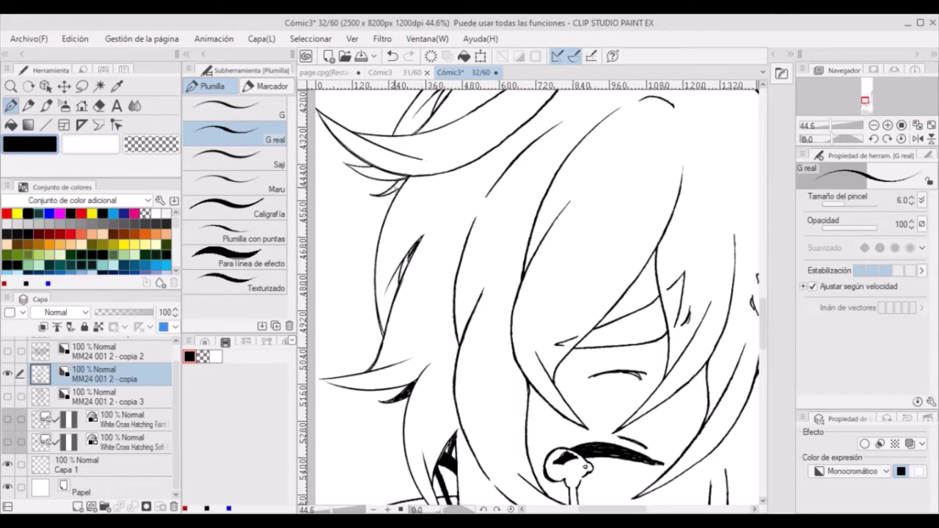
pyautogui.scroll(-5, 406, 168)
pyautogui.scroll(2, 523, 302)
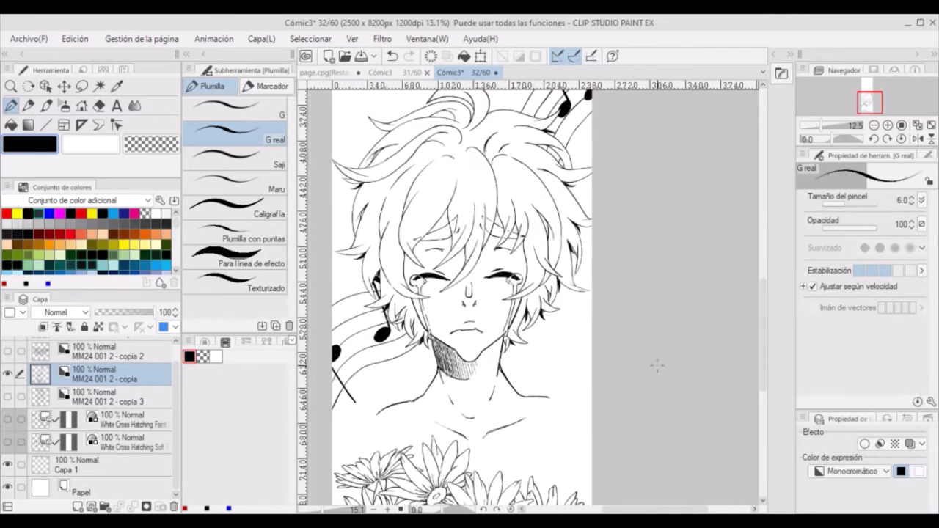
# Extend the shoulder line on the page's right side to the page edge and thicken it along its curve.
pyautogui.moveTo(523, 302); pyautogui.dragTo(592, 293)
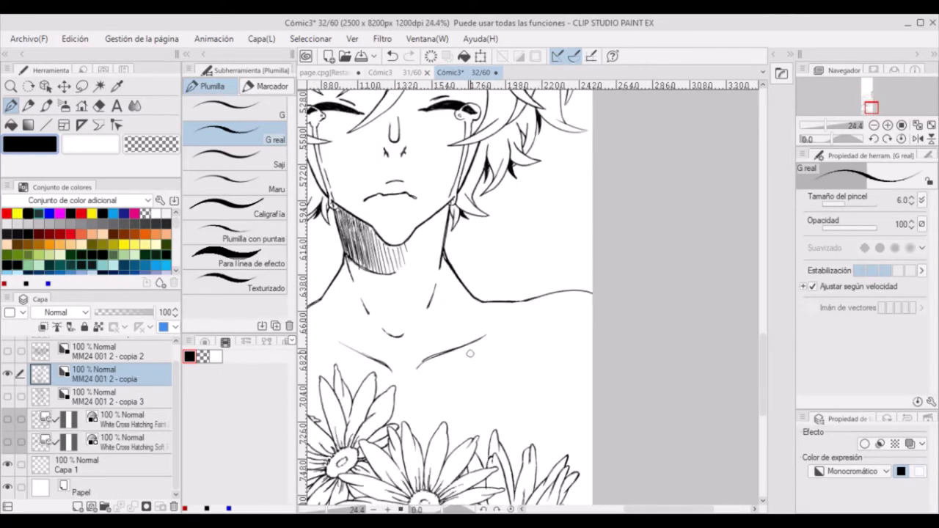
pyautogui.moveTo(661, 511)
pyautogui.mouseDown()
pyautogui.moveTo(618, 510)
pyautogui.moveTo(631, 510)
pyautogui.mouseUp()
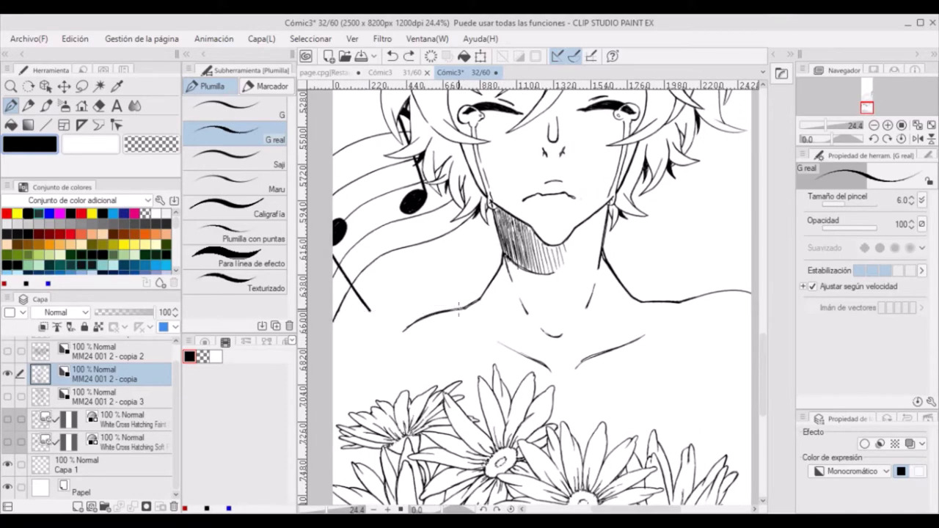
pyautogui.moveTo(370, 373); pyautogui.dragTo(484, 213)
pyautogui.moveTo(439, 270)
pyautogui.mouseDown()
pyautogui.moveTo(457, 320)
pyautogui.moveTo(451, 359)
pyautogui.mouseUp()
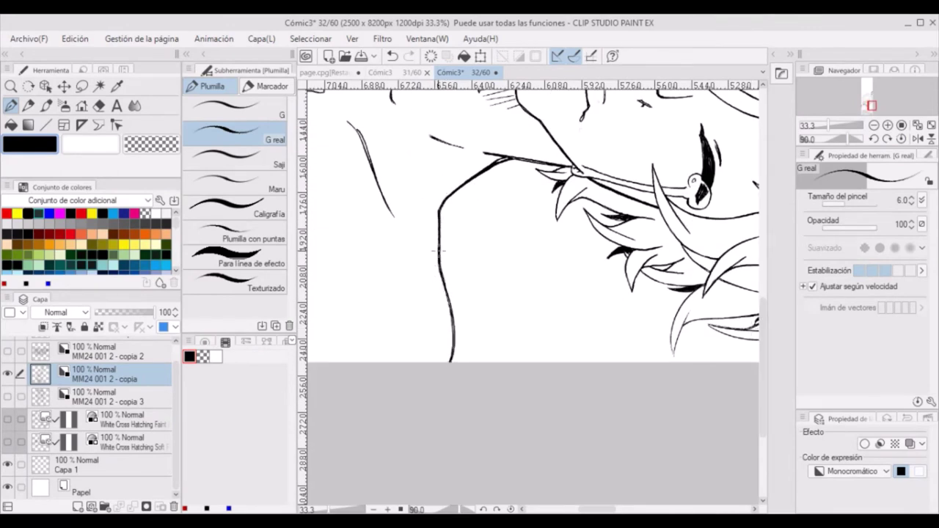
pyautogui.moveTo(408, 241); pyautogui.dragTo(393, 216)
pyautogui.click(793, 140)
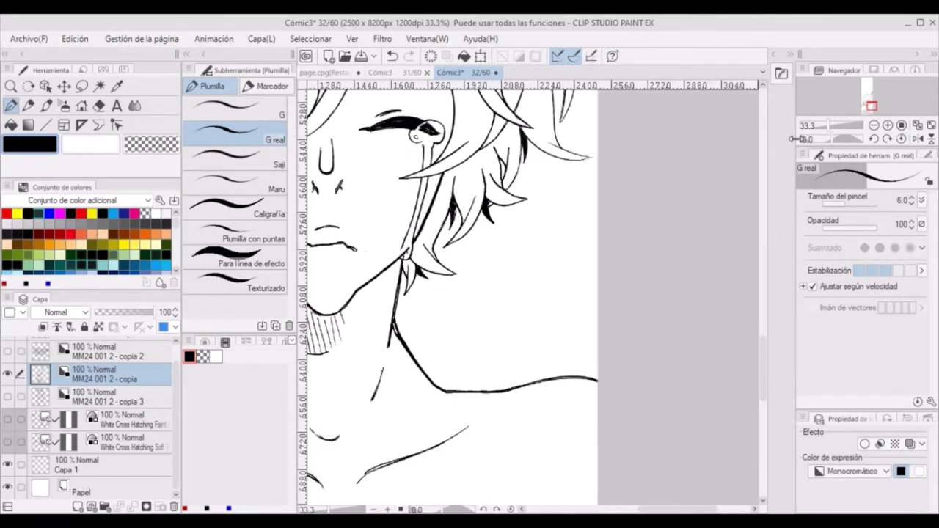
# Lasso the finished shoulder, copy it to its own layer, flip it horizontally and place it over the opposite shoulder.
pyautogui.scroll(-4, 366, 240)
pyautogui.press('m')
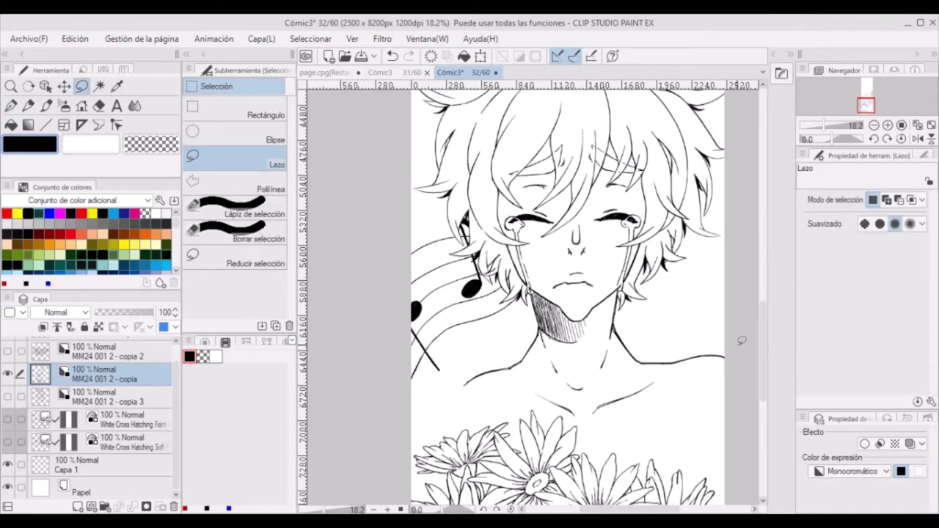
pyautogui.moveTo(323, 345); pyautogui.dragTo(702, 365)
pyautogui.hotkey('ctrl', 't')
pyautogui.press('Return')
pyautogui.press('k')
pyautogui.hotkey('ctrl', 'd')
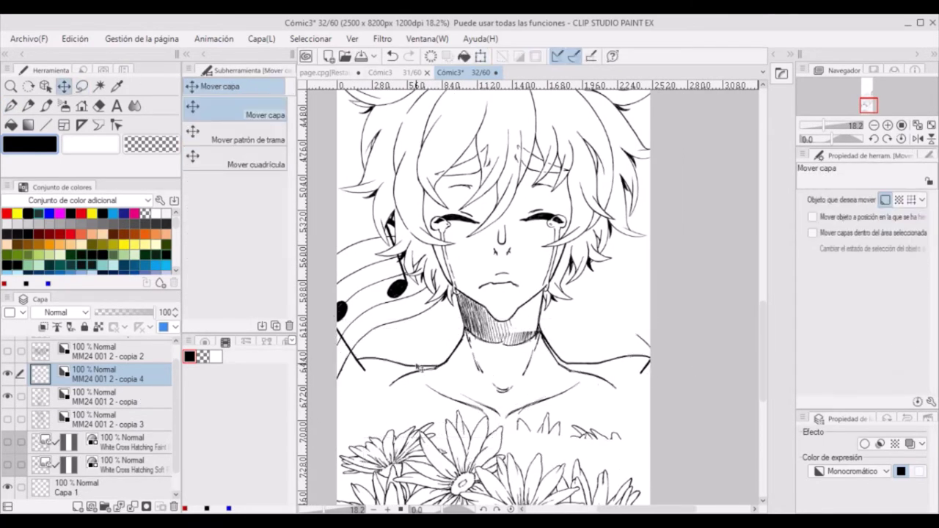
pyautogui.moveTo(419, 367); pyautogui.dragTo(418, 359)
pyautogui.hotkey('ctrl', 't')
pyautogui.click(488, 456)
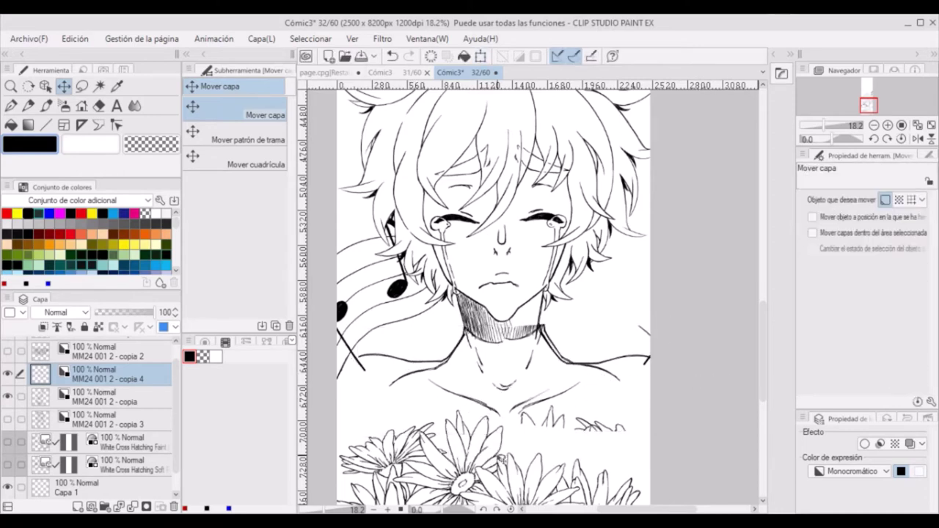
# Hide the layer below and erase the stray neck, collarbone and flower fragments from the copy, leaving only the left shoulder line.
pyautogui.click(8, 396)
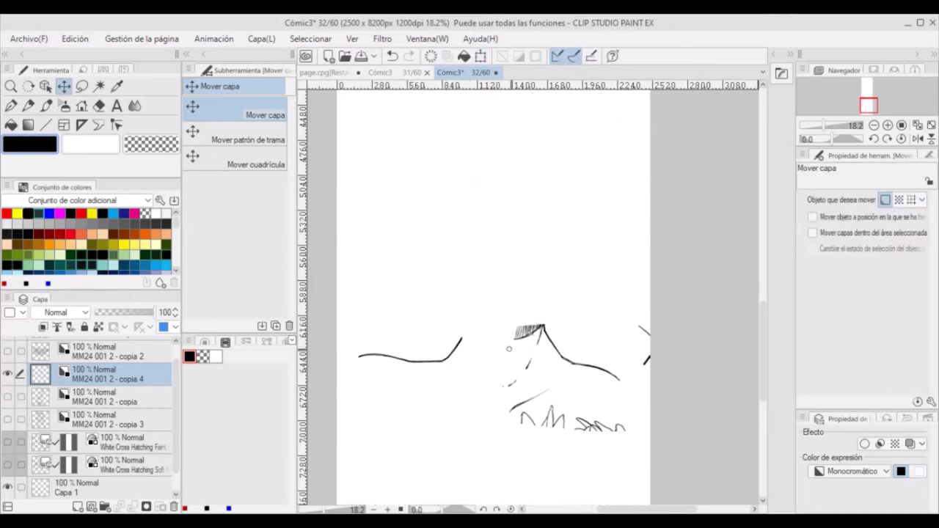
pyautogui.hotkey('ctrl', 'z')
pyautogui.hotkey('ctrl', 'z')
pyautogui.hotkey('ctrl', 'z')
pyautogui.hotkey('ctrl', 'z')
pyautogui.hotkey('ctrl', 'z')
pyautogui.hotkey('ctrl', 'z')
pyautogui.hotkey('ctrl', 'z')
pyautogui.hotkey('ctrl', 'z')
pyautogui.hotkey('ctrl', 'z')
pyautogui.hotkey('ctrl', 'z')
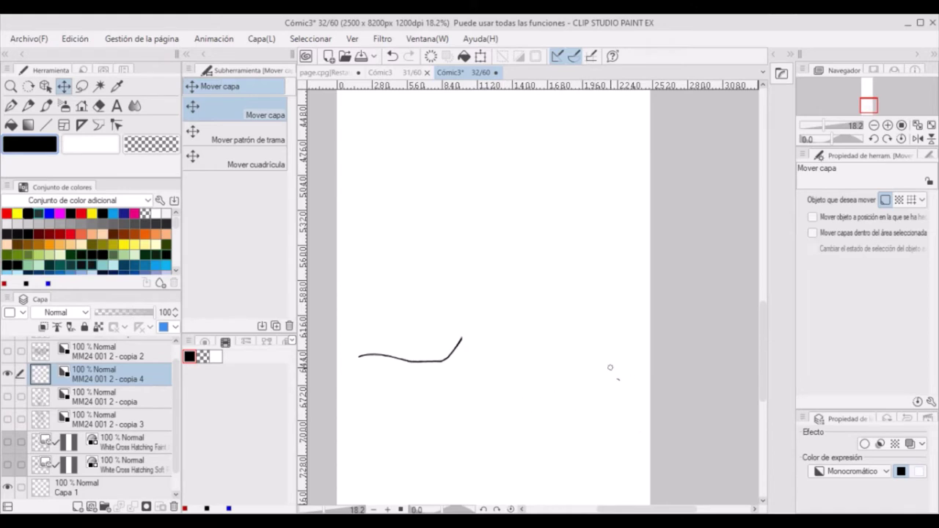
# Draw the copied shoulder line on to the page's left edge with the G real pen and thicken the added curve.
pyautogui.click(10, 106)
pyautogui.moveTo(337, 380); pyautogui.dragTo(360, 357)
pyautogui.scroll(1, 360, 357)
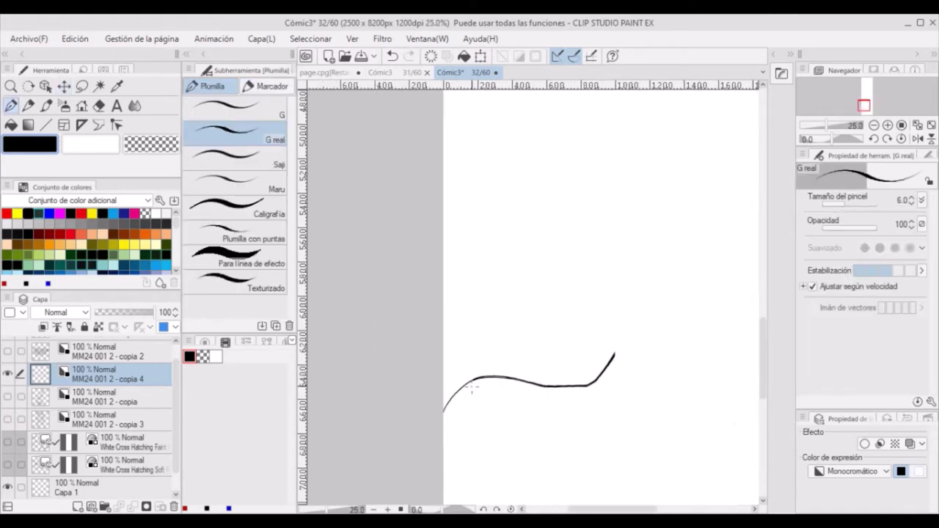
pyautogui.moveTo(869, 139); pyautogui.dragTo(851, 140)
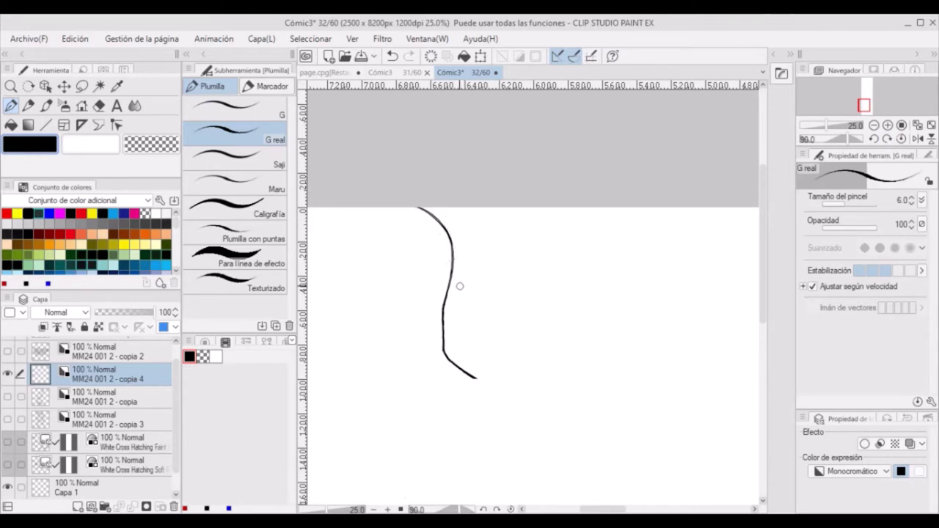
pyautogui.hotkey('ctrl', '@')
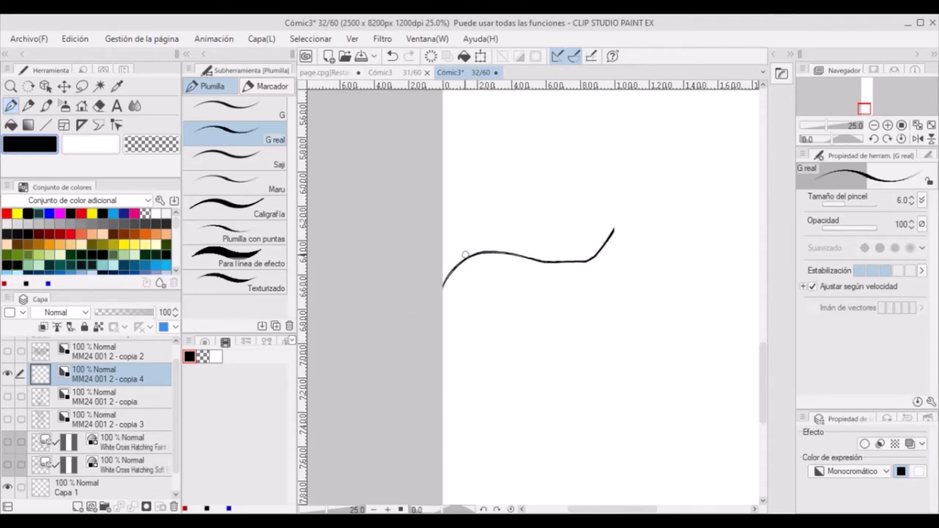
pyautogui.hotkey('ctrl', 'z')
pyautogui.moveTo(388, 352); pyautogui.dragTo(587, 268)
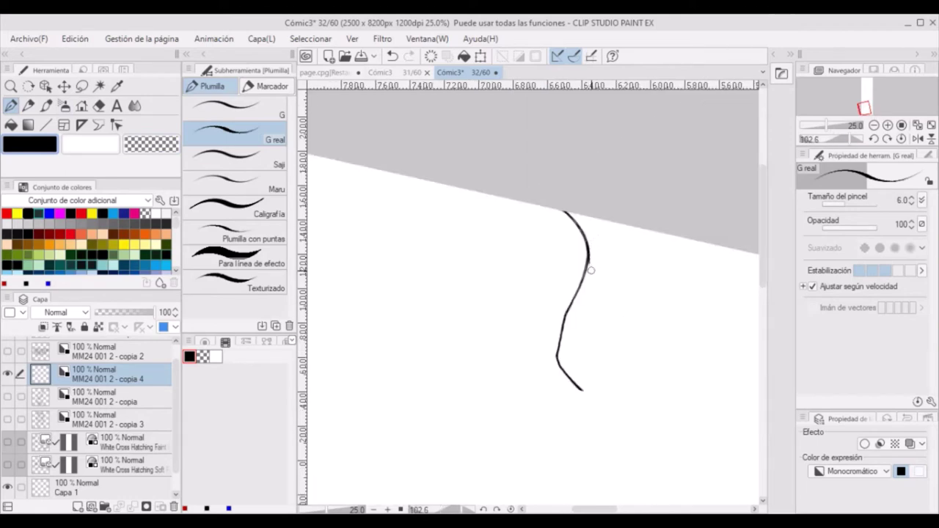
pyautogui.click(902, 138)
# Show MM24 001 2 - copia, erase its old left shoulder line, merge the shoulder copy into it and extend the left collarbone outward.
pyautogui.click(7, 396)
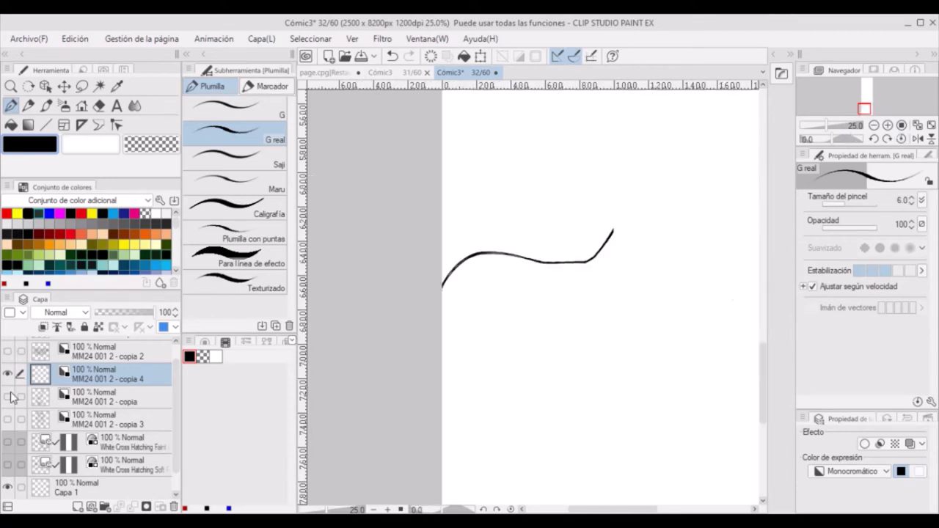
pyautogui.click(139, 394)
pyautogui.click(131, 366)
pyautogui.hotkey('ctrl', 'e')
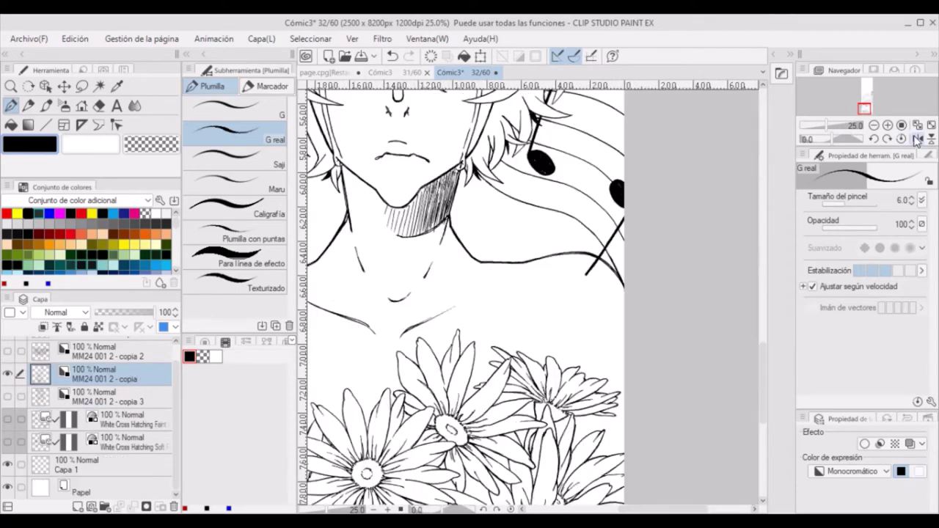
pyautogui.moveTo(504, 280)
pyautogui.mouseDown()
pyautogui.moveTo(403, 336)
pyautogui.moveTo(519, 321)
pyautogui.mouseUp()
pyautogui.press('h')
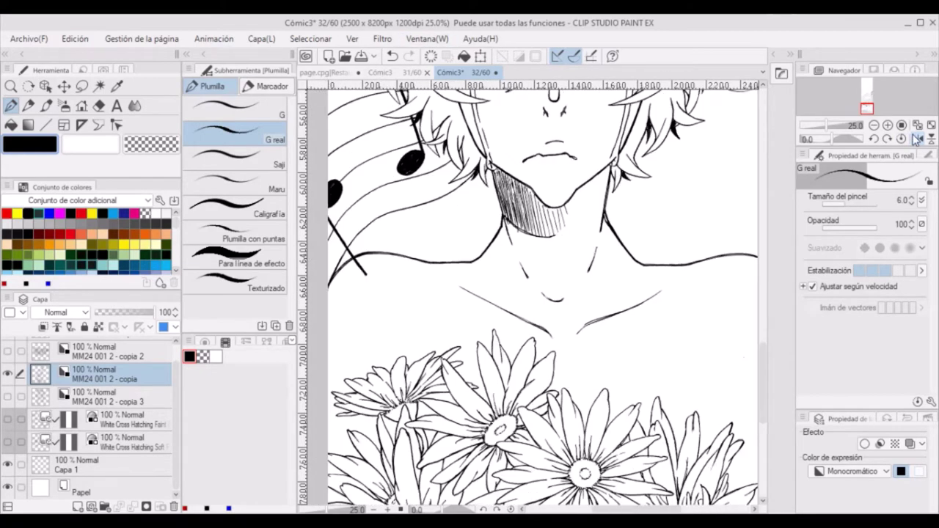
# Draw a short strand line in the middle of the boy's fringe and save the page.
pyautogui.scroll(10, 763, 332)
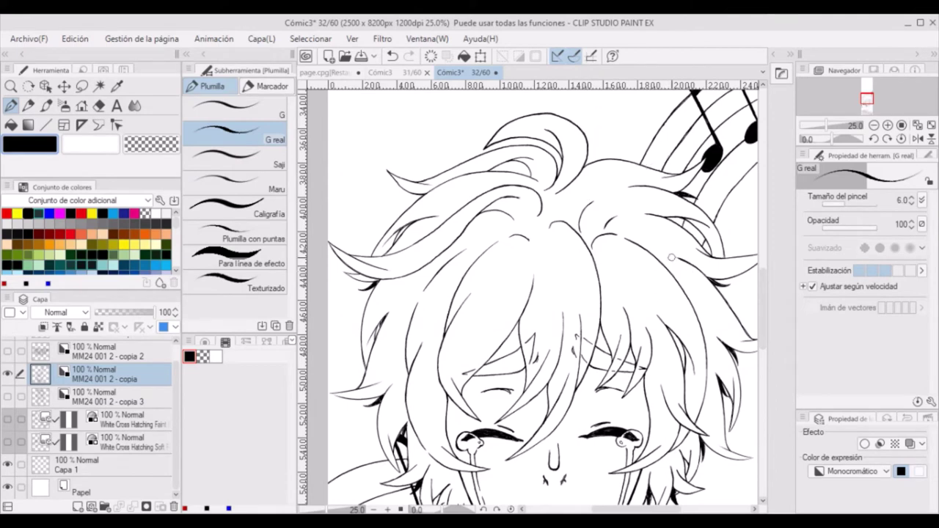
pyautogui.moveTo(562, 306); pyautogui.dragTo(563, 345)
pyautogui.hotkey('ctrl', 's')
# Show the flower layer MM24 001 2 - copia 2 and the figure layer MM23 001 2 - copia above the boy's line art.
pyautogui.scroll(-10, 649, 495)
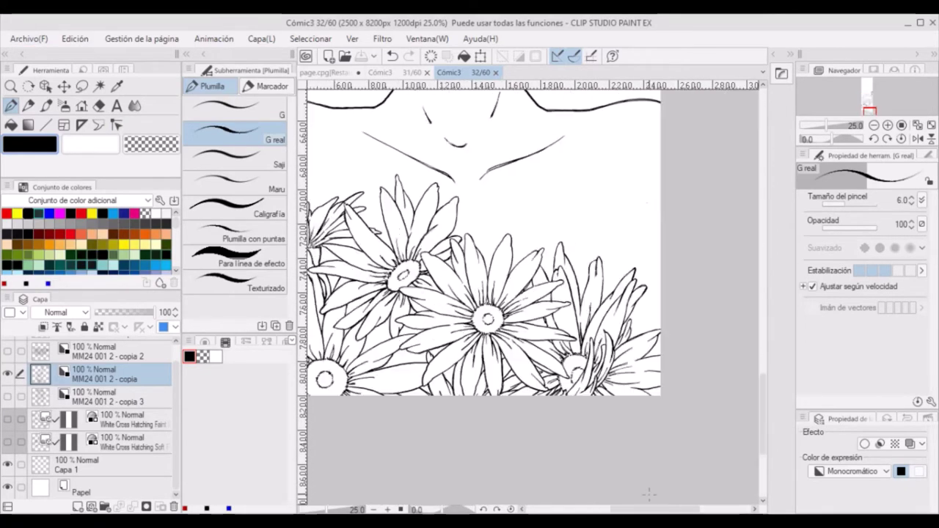
pyautogui.hotkey('ctrl', '0')
pyautogui.click(7, 350)
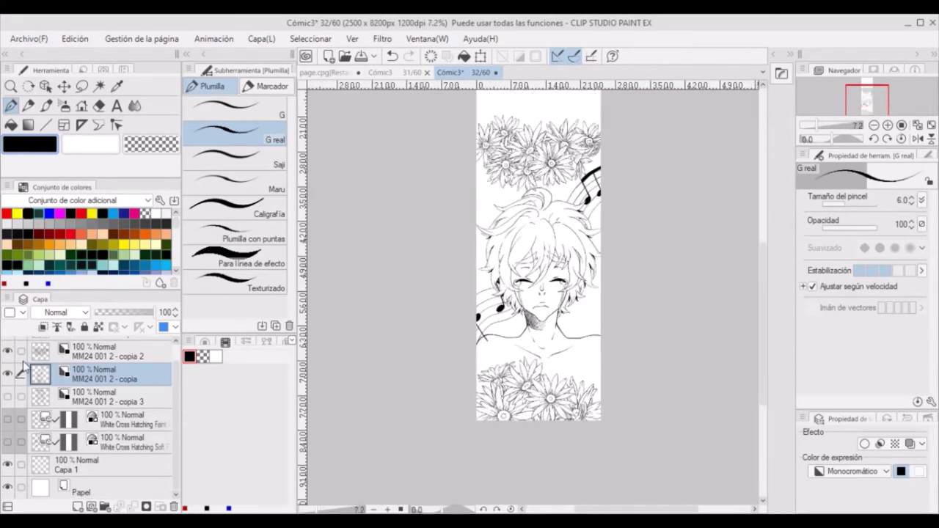
pyautogui.scroll(3, 753, 297)
pyautogui.scroll(5, 601, 359)
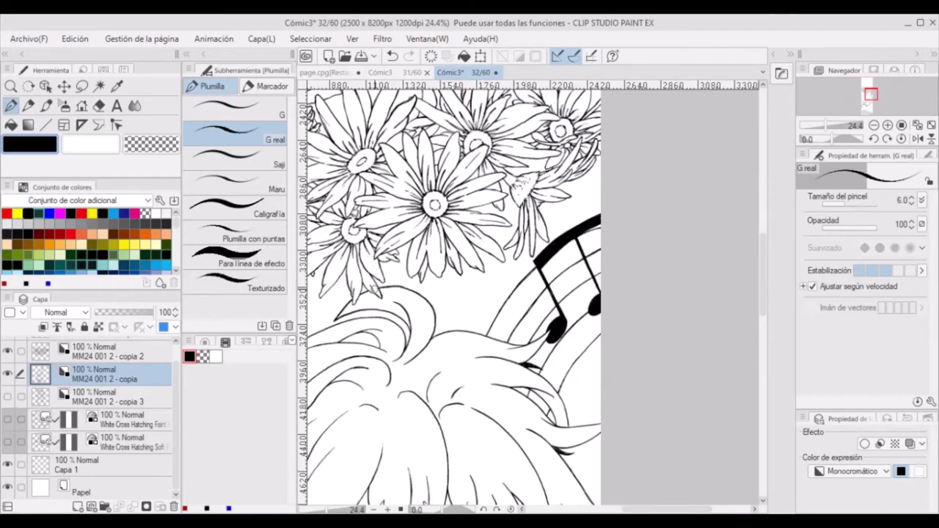
pyautogui.scroll(-2, 396, 264)
pyautogui.scroll(3, 552, 158)
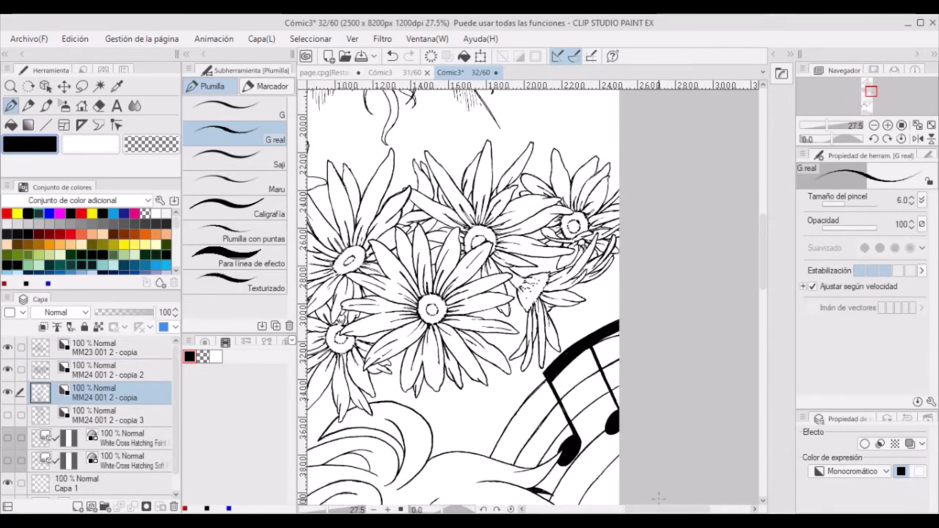
# On layer MM23 001 2 - copia, extend both side lines of the small figure's dress down to the flowers.
pyautogui.press('h')
pyautogui.scroll(3, 558, 234)
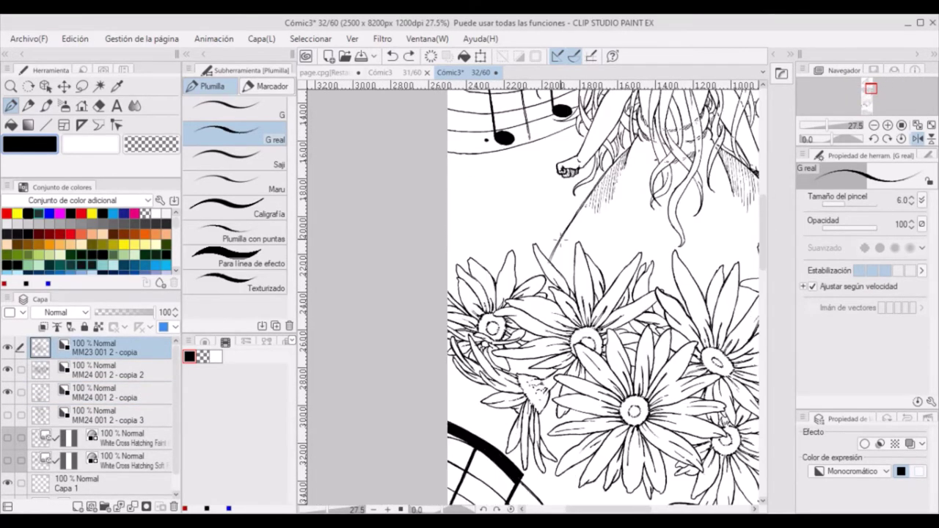
pyautogui.scroll(-1, 556, 143)
pyautogui.press('h')
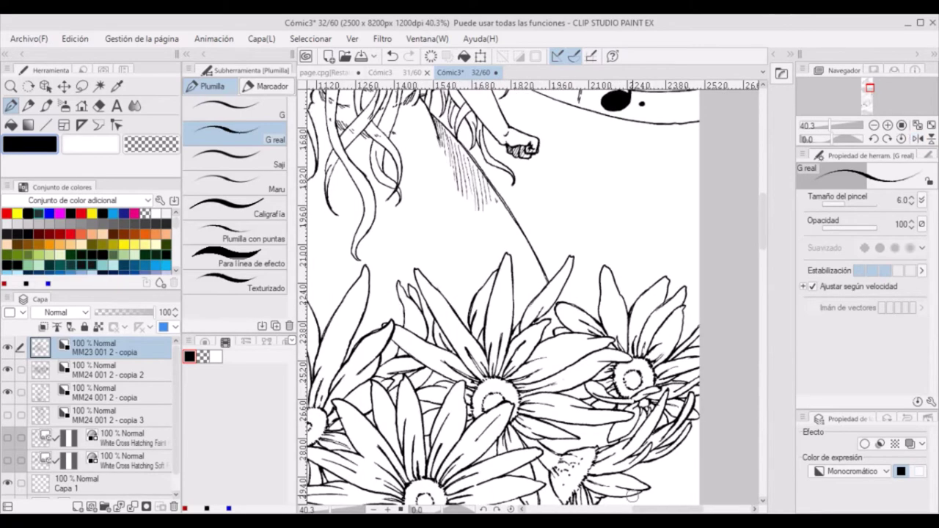
pyautogui.scroll(2, 517, 294)
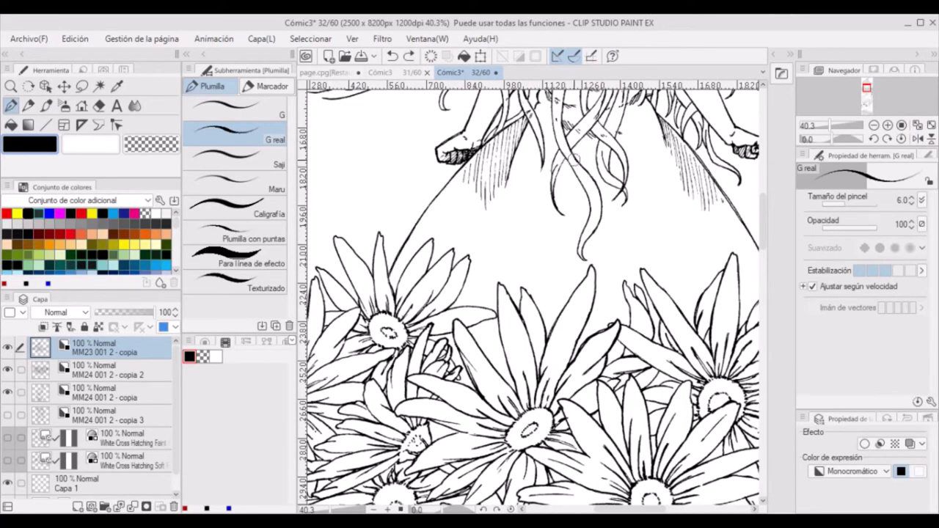
pyautogui.scroll(-8, 585, 156)
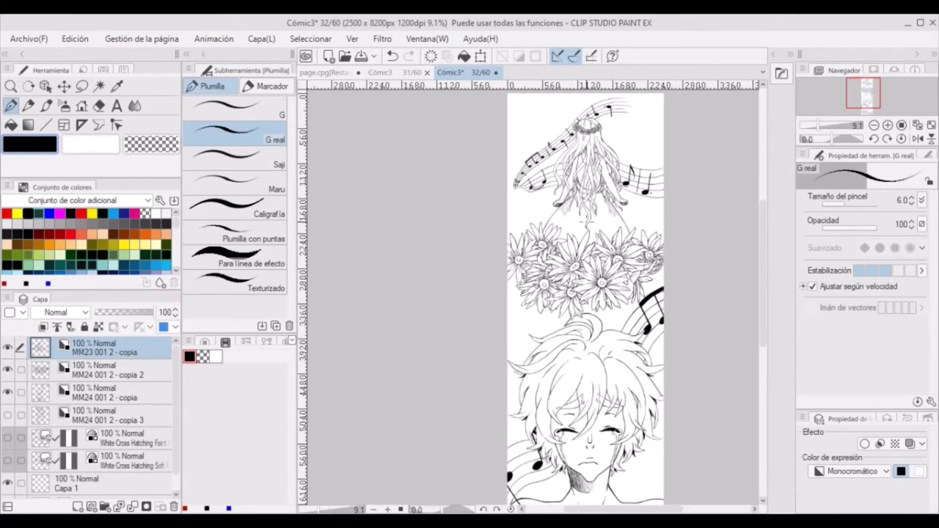
# Show MM24 001 2 - copia 3, select it with the three line-art layers above and move them up and toward the page's left edge.
pyautogui.click(47, 419)
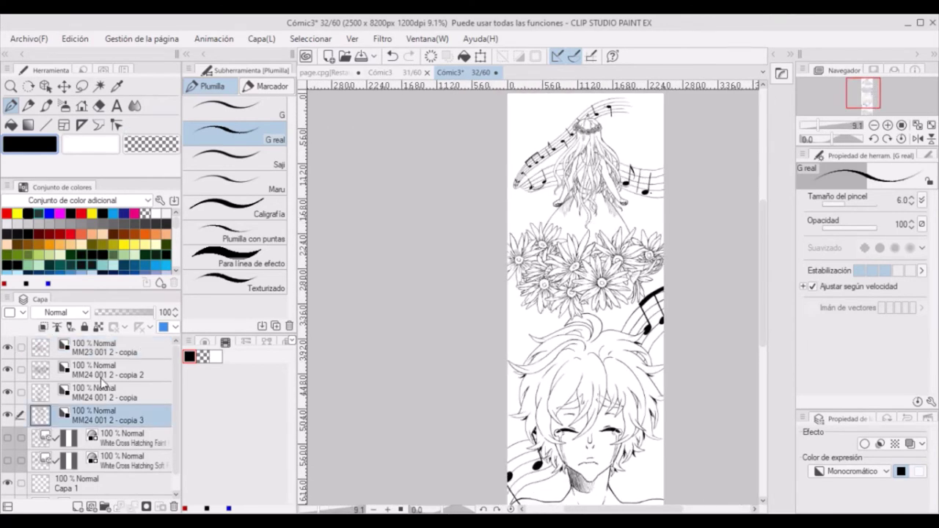
pyautogui.keyDown('shift'); pyautogui.click(100, 352); pyautogui.keyUp('shift')
pyautogui.press('k')
pyautogui.moveTo(772, 328); pyautogui.dragTo(734, 176)
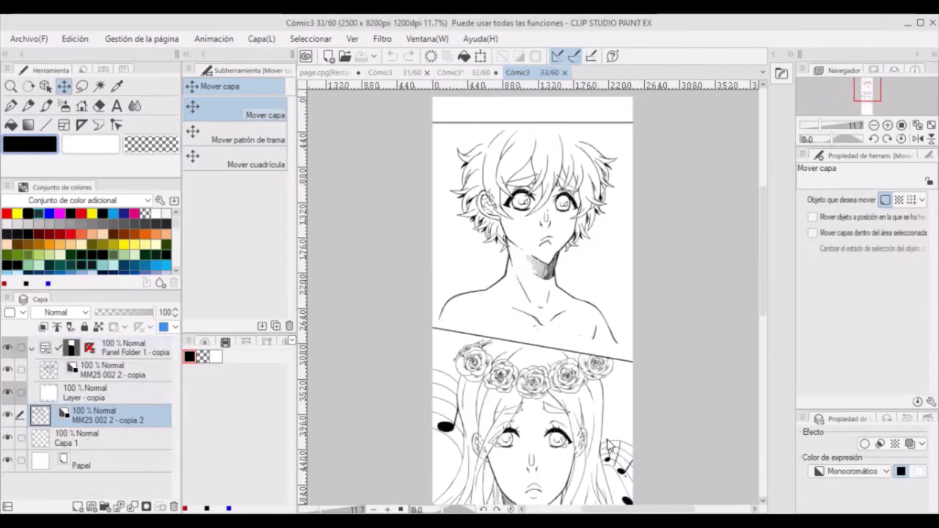
pyautogui.moveTo(764, 220); pyautogui.dragTo(764, 381)
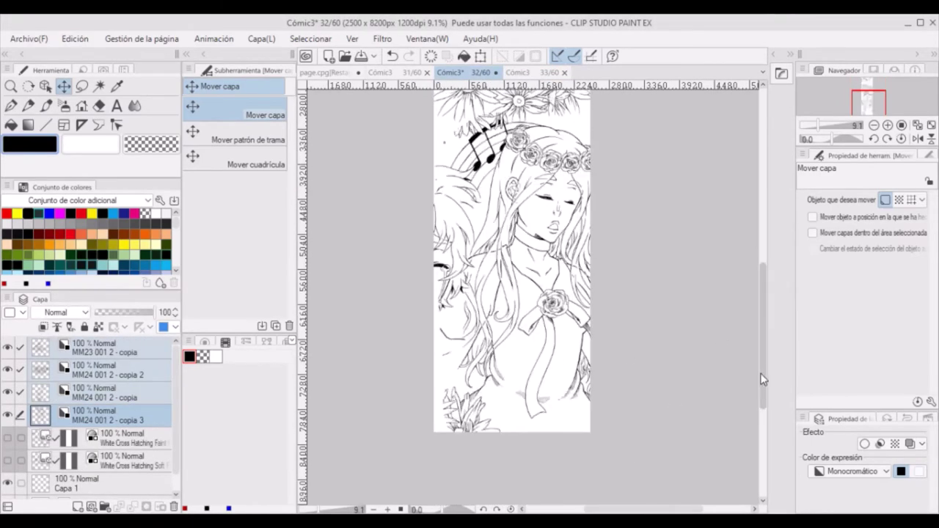
pyautogui.scroll(3, 763, 382)
pyautogui.moveTo(647, 385); pyautogui.dragTo(631, 352)
pyautogui.click(110, 415)
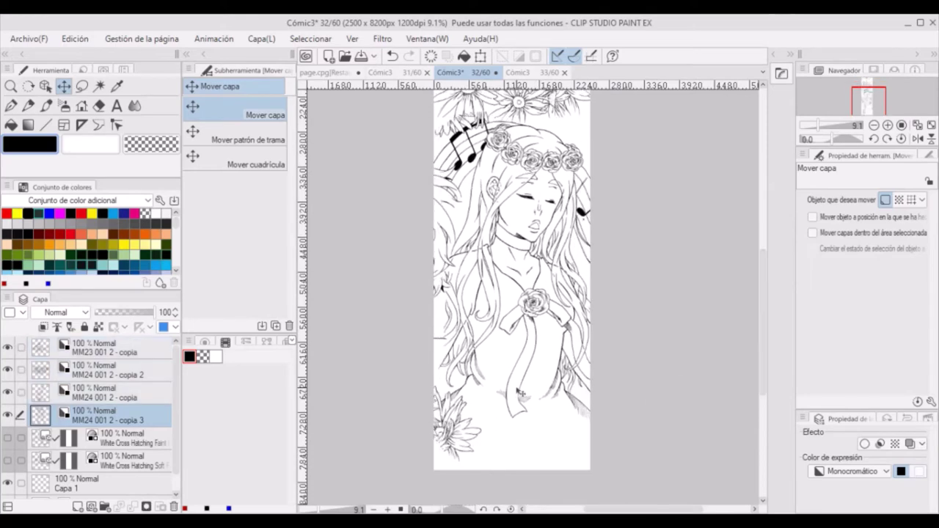
# Nudge the line art slightly up and toward the page's left edge, and extend the skirt outline with its hatching to that edge.
pyautogui.moveTo(514, 411); pyautogui.dragTo(510, 400)
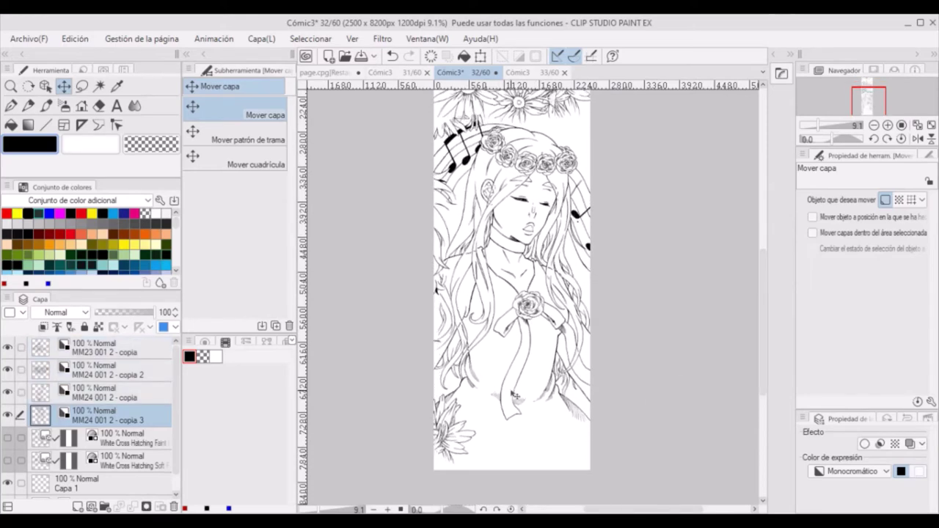
pyautogui.scroll(3, 734, 322)
pyautogui.moveTo(762, 323); pyautogui.dragTo(764, 381)
pyautogui.moveTo(414, 279)
pyautogui.mouseDown()
pyautogui.moveTo(447, 447)
pyautogui.moveTo(463, 412)
pyautogui.moveTo(640, 308)
pyautogui.mouseUp()
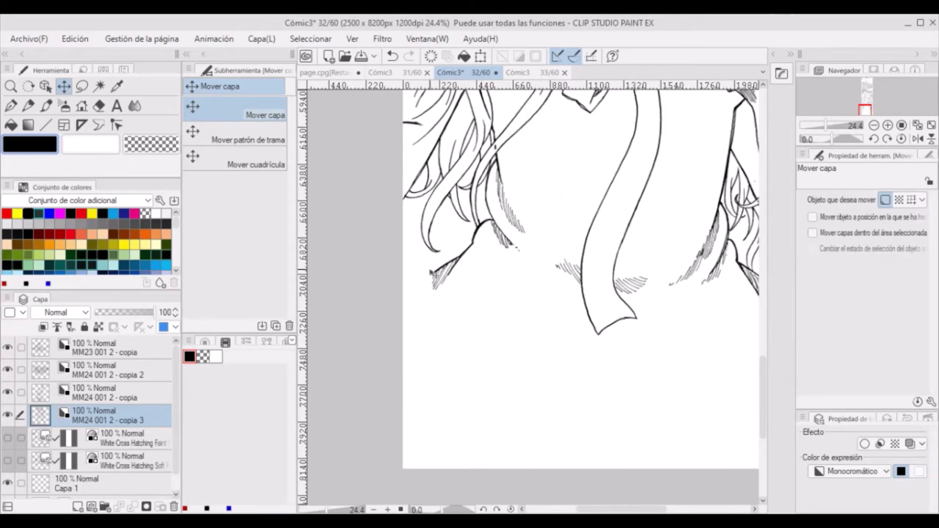
pyautogui.press('p')
pyautogui.moveTo(437, 273); pyautogui.dragTo(382, 328)
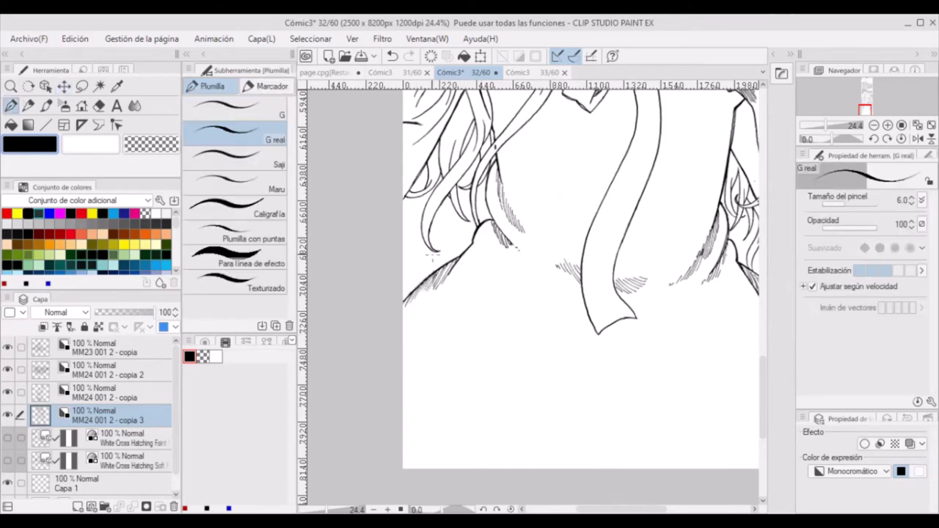
# Clear the stray lines beside the woman's hair and extend the music staff lines down to the page's left edge.
pyautogui.moveTo(765, 400); pyautogui.dragTo(765, 321)
pyautogui.scroll(3, 415, 243)
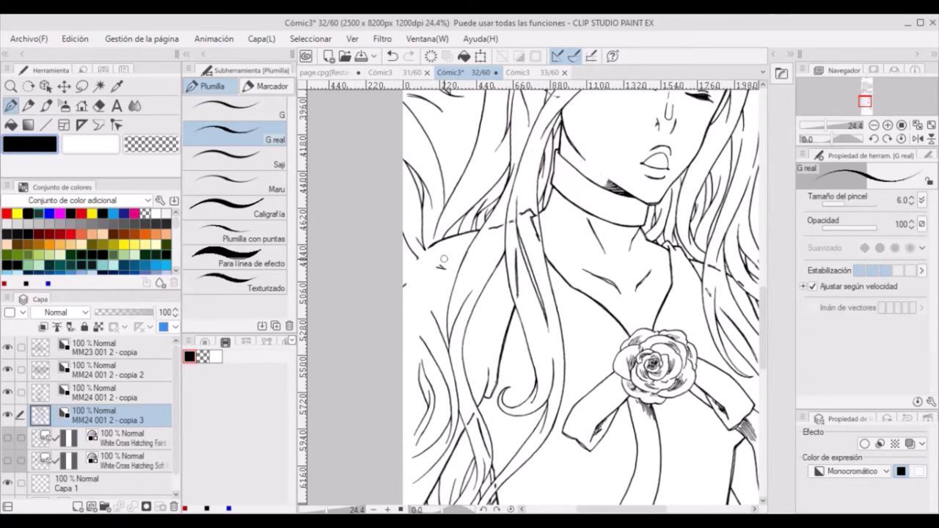
pyautogui.scroll(4, 432, 204)
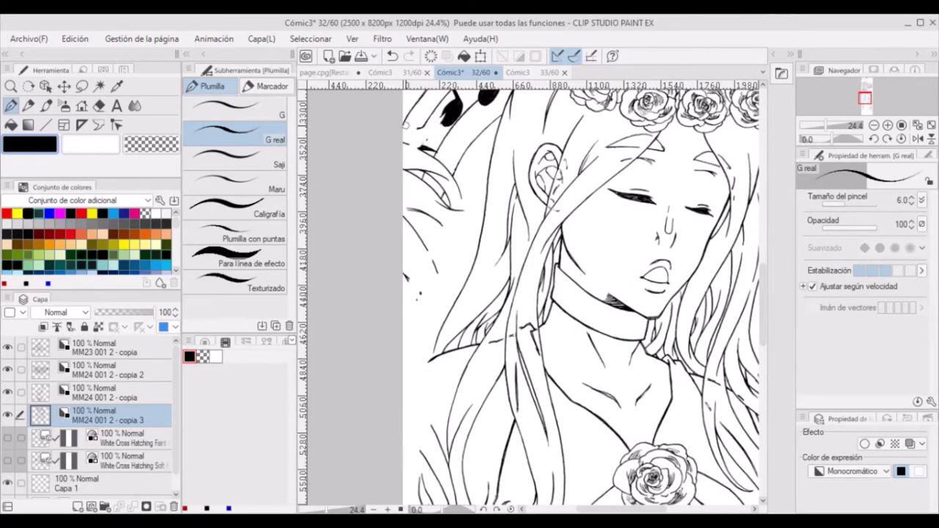
pyautogui.moveTo(422, 186); pyautogui.dragTo(404, 273)
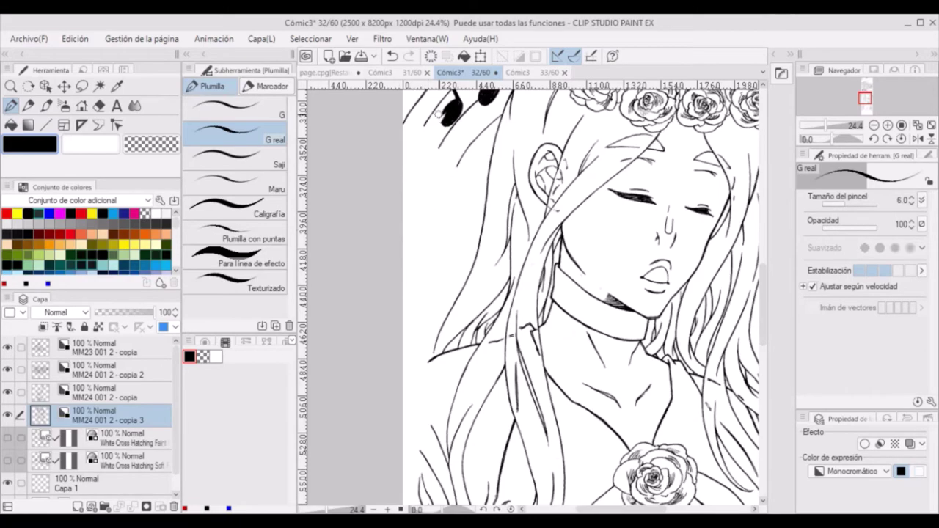
pyautogui.moveTo(455, 158)
pyautogui.mouseDown()
pyautogui.moveTo(404, 243)
pyautogui.moveTo(438, 213)
pyautogui.moveTo(403, 276)
pyautogui.mouseUp()
pyautogui.hotkey('ctrl', 'z')
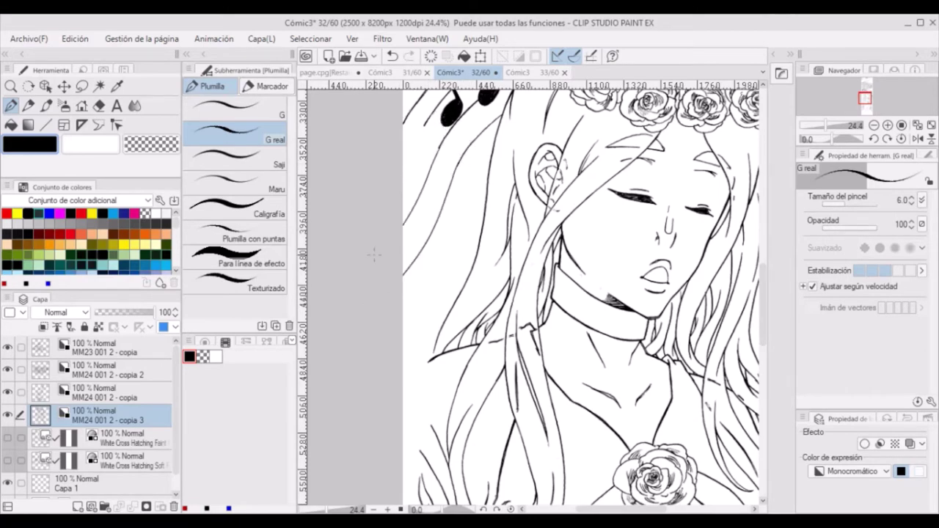
pyautogui.moveTo(426, 127); pyautogui.dragTo(404, 179)
# Remove the petal lines overlapping the music notes and repair the notes' beam and staff lines.
pyautogui.scroll(8, 768, 255)
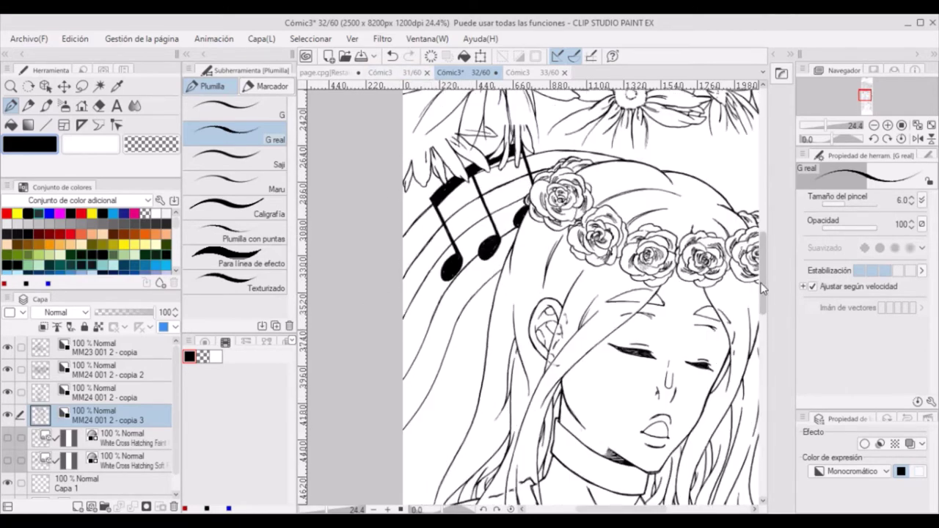
pyautogui.moveTo(455, 220)
pyautogui.mouseDown()
pyautogui.moveTo(422, 246)
pyautogui.moveTo(441, 249)
pyautogui.mouseUp()
pyautogui.moveTo(455, 188)
pyautogui.mouseDown()
pyautogui.moveTo(531, 208)
pyautogui.moveTo(527, 199)
pyautogui.moveTo(411, 234)
pyautogui.moveTo(458, 253)
pyautogui.moveTo(510, 225)
pyautogui.mouseUp()
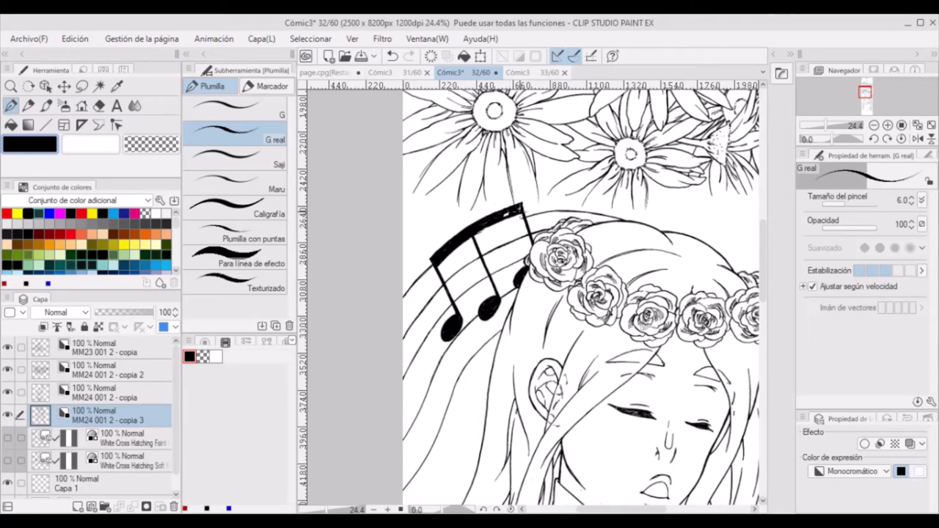
pyautogui.moveTo(484, 229)
pyautogui.mouseDown()
pyautogui.moveTo(536, 211)
pyautogui.moveTo(478, 222)
pyautogui.moveTo(506, 225)
pyautogui.mouseUp()
pyautogui.scroll(3, 558, 293)
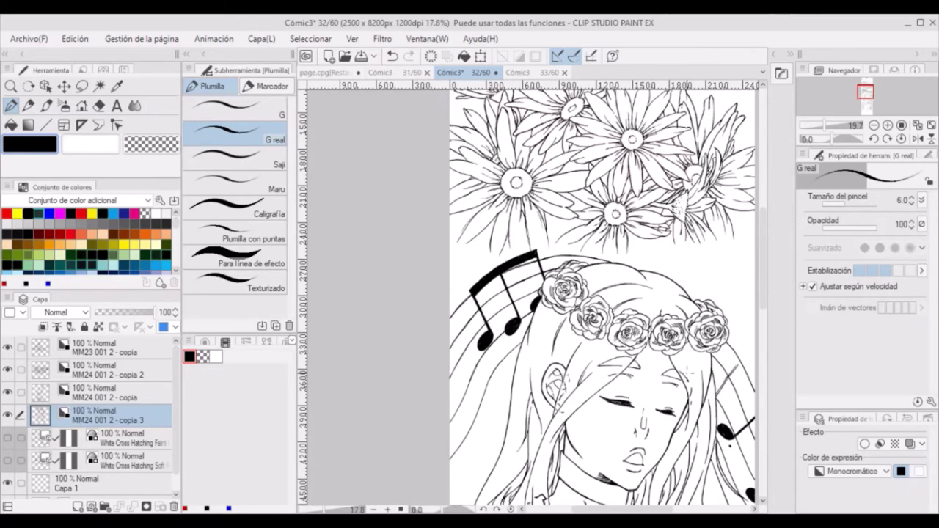
# Hide MM24 001 2 - copia 3 and complete the unfinished tips of the lowest flower petals on MM24 001 2 - copia.
pyautogui.click(110, 397)
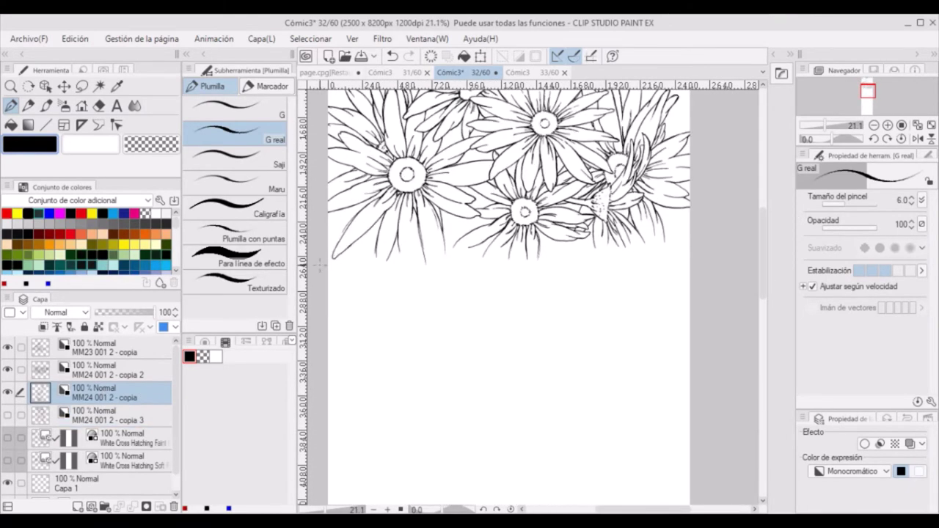
pyautogui.moveTo(422, 233)
pyautogui.mouseDown()
pyautogui.moveTo(402, 255)
pyautogui.moveTo(407, 203)
pyautogui.moveTo(399, 250)
pyautogui.moveTo(420, 236)
pyautogui.moveTo(424, 270)
pyautogui.mouseUp()
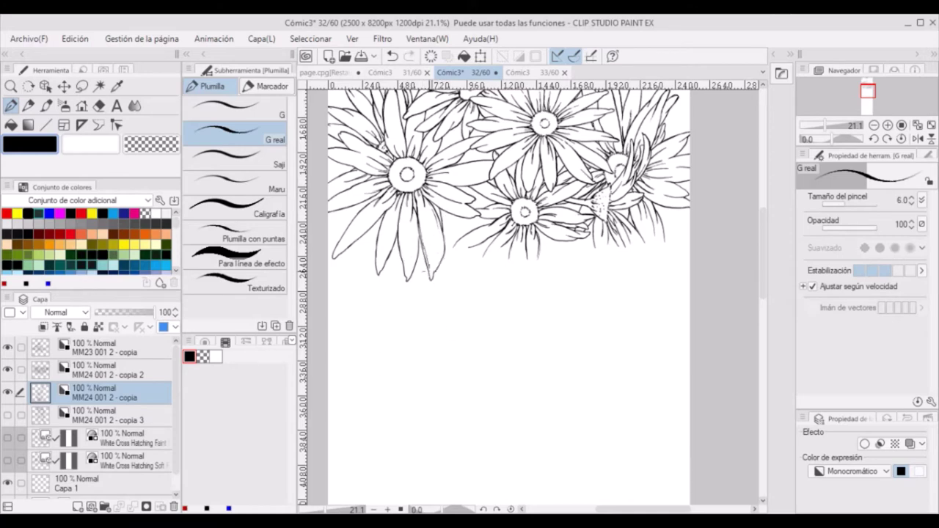
pyautogui.moveTo(491, 235)
pyautogui.mouseDown()
pyautogui.moveTo(500, 271)
pyautogui.moveTo(521, 285)
pyautogui.mouseUp()
pyautogui.moveTo(528, 248); pyautogui.dragTo(543, 253)
pyautogui.moveTo(595, 235); pyautogui.dragTo(602, 270)
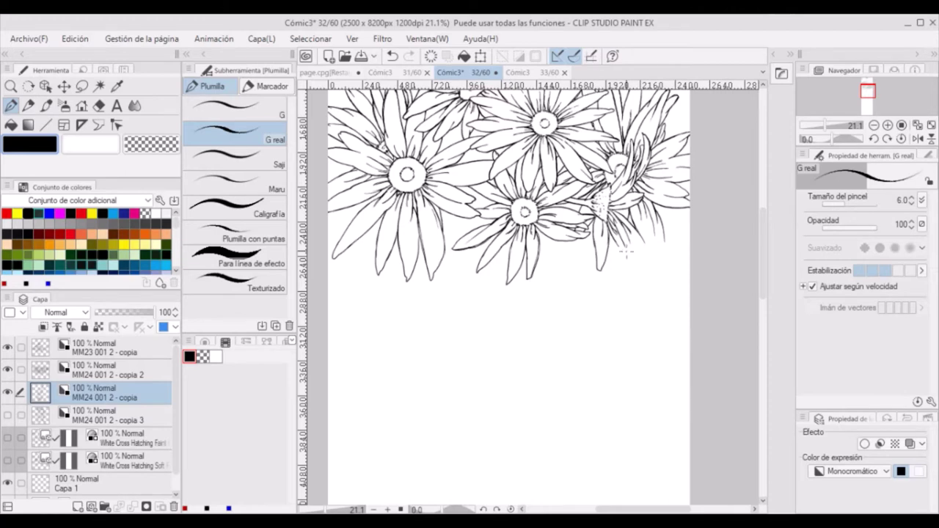
pyautogui.moveTo(625, 241); pyautogui.dragTo(633, 259)
pyautogui.hotkey('ctrl', 'z')
pyautogui.moveTo(646, 211); pyautogui.dragTo(648, 255)
pyautogui.moveTo(659, 226); pyautogui.dragTo(664, 258)
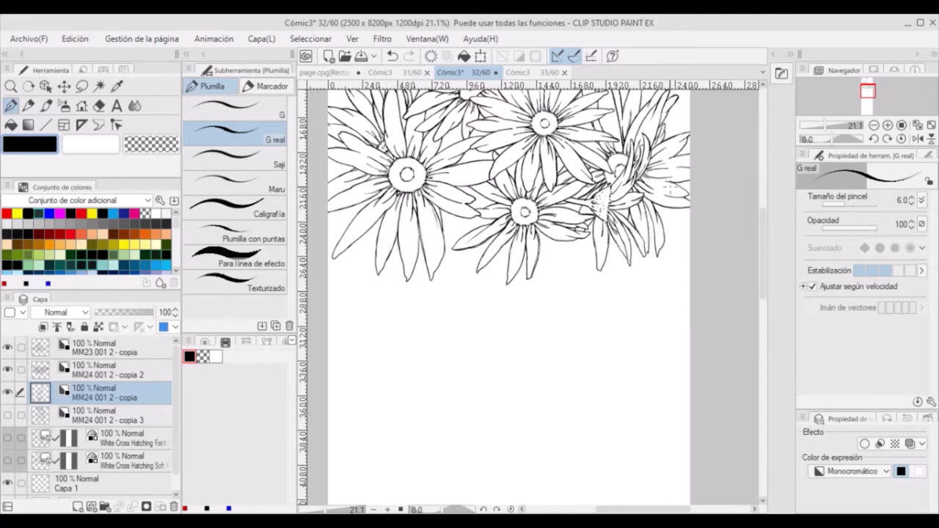
# Show and select MM24 001 2 - copia 3, and extend the long hair strands along the page's left edge.
pyautogui.scroll(-5, 759, 294)
pyautogui.click(7, 415)
pyautogui.click(102, 415)
pyautogui.press('k')
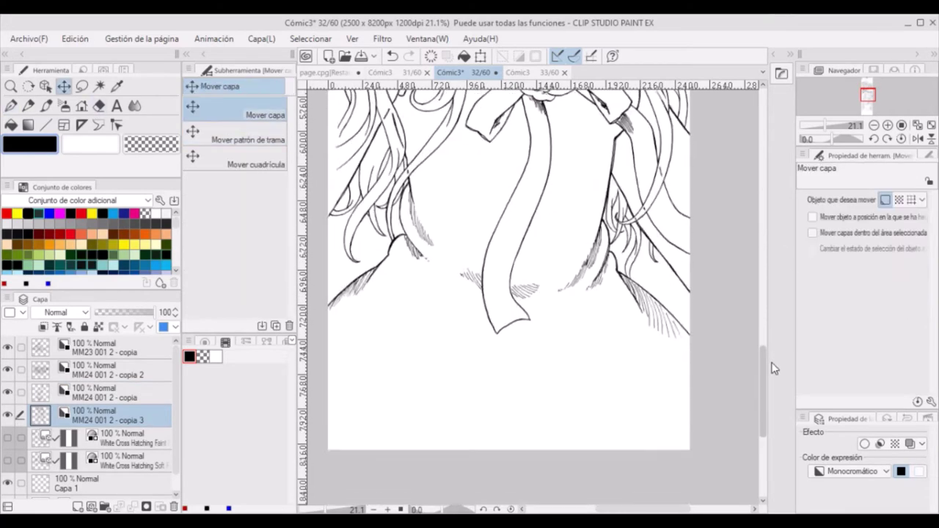
pyautogui.scroll(5, 578, 306)
pyautogui.scroll(-5, 761, 263)
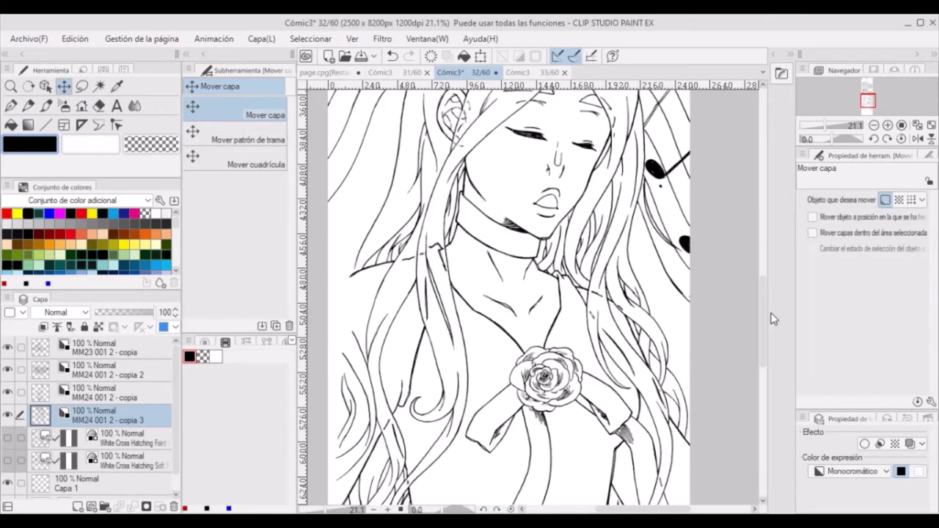
pyautogui.press('p')
pyautogui.scroll(-4, 771, 319)
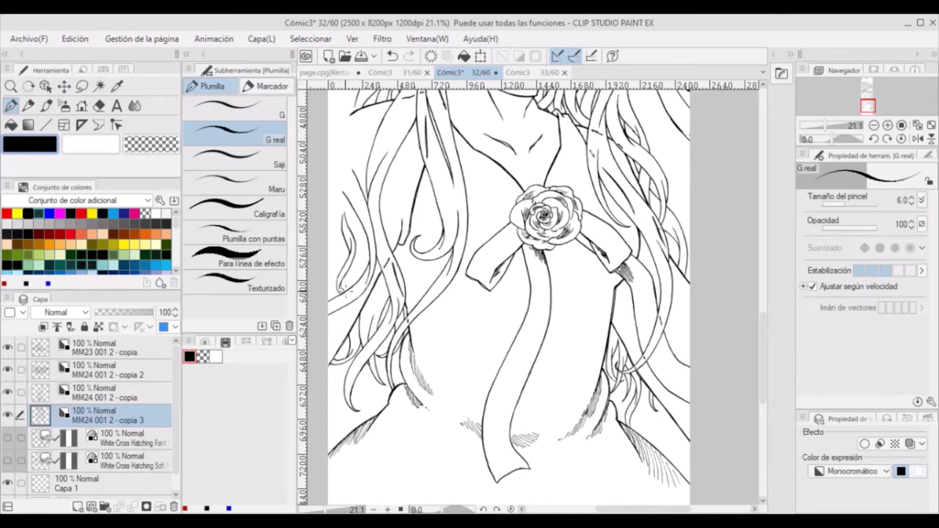
pyautogui.scroll(4, 370, 222)
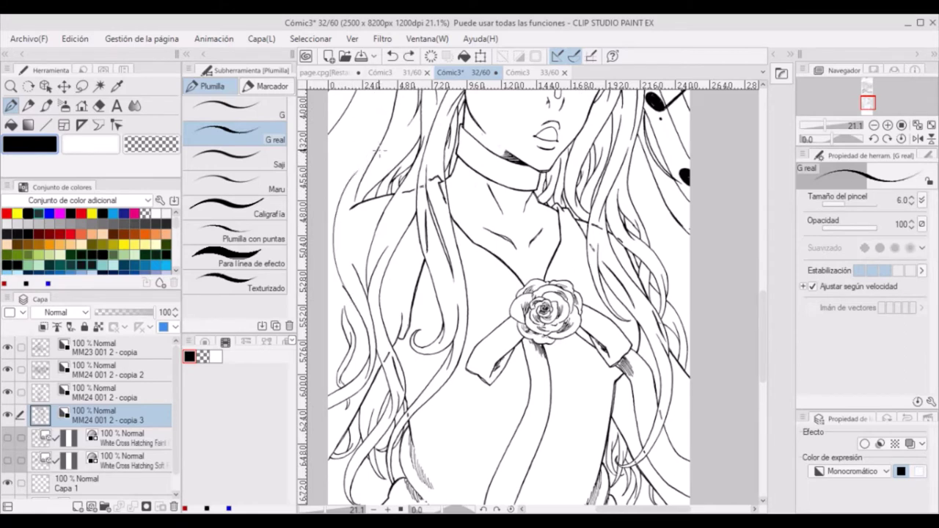
pyautogui.scroll(2, 345, 393)
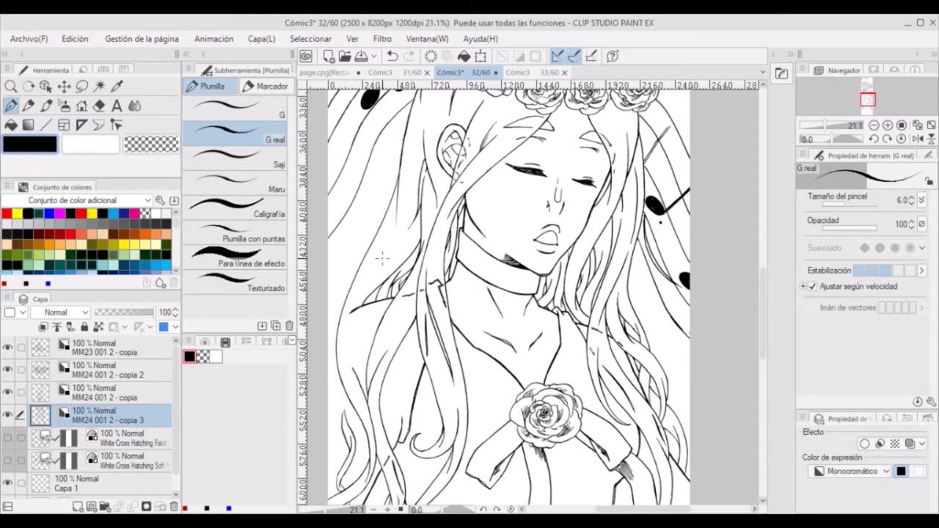
pyautogui.scroll(1, 400, 183)
pyautogui.scroll(-2, 352, 323)
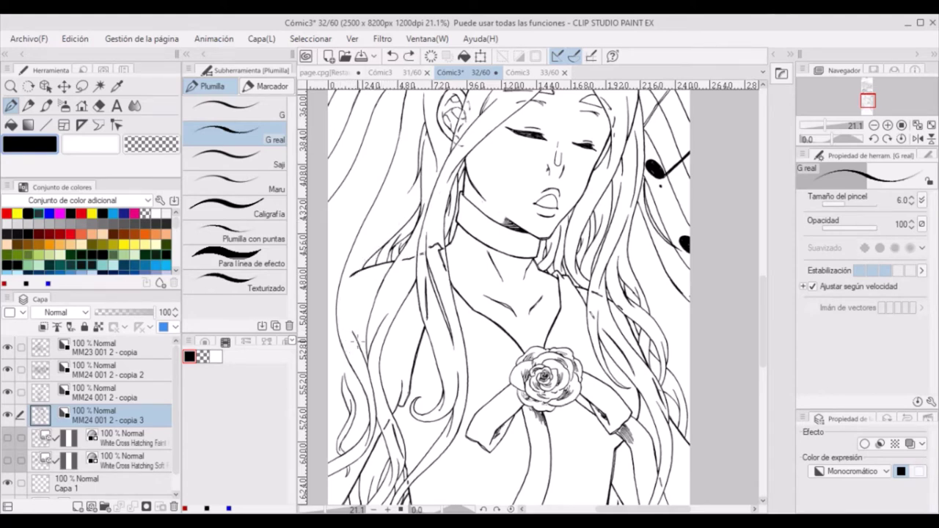
# Draw the missing hair strands just above the woman's shoulder on the page's left side, undoing the stray strokes.
pyautogui.moveTo(354, 350); pyautogui.dragTo(359, 278)
pyautogui.moveTo(351, 352); pyautogui.dragTo(358, 254)
pyautogui.moveTo(386, 204); pyautogui.dragTo(360, 266)
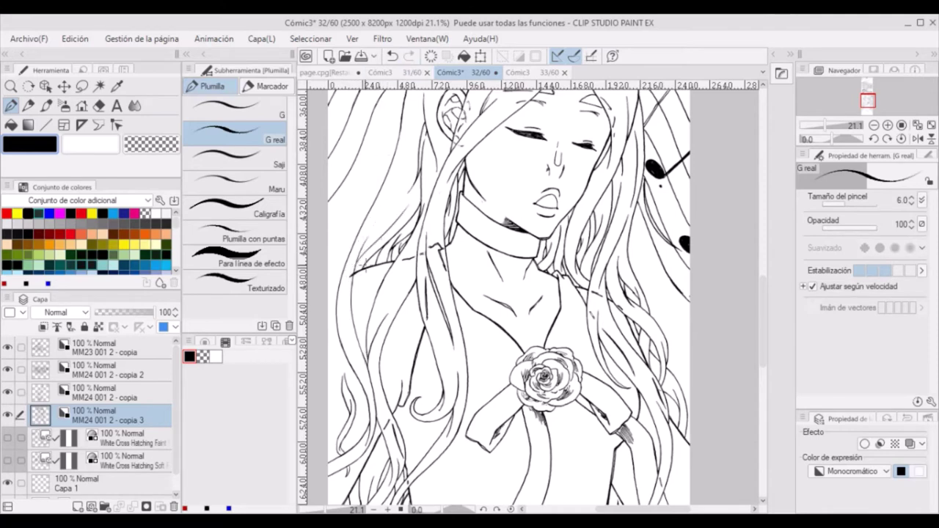
pyautogui.hotkey('ctrl', 'z')
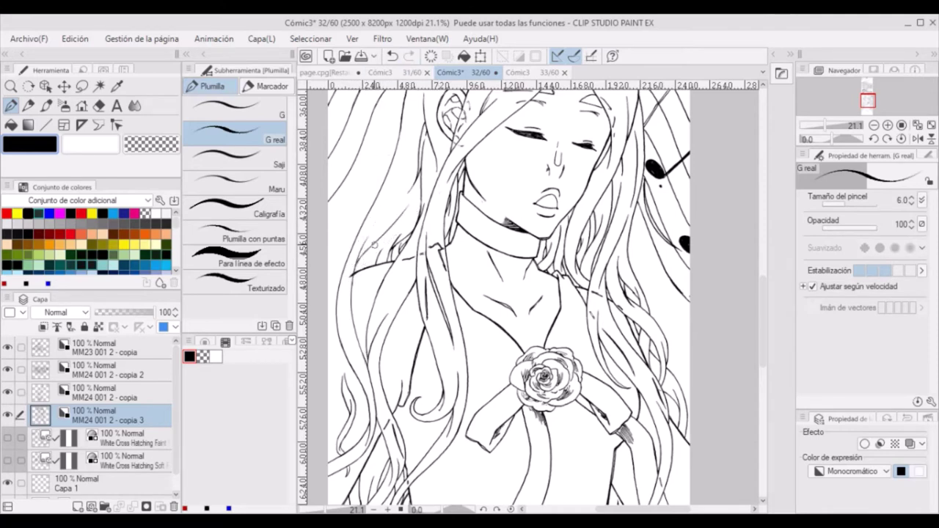
pyautogui.moveTo(370, 235); pyautogui.dragTo(345, 378)
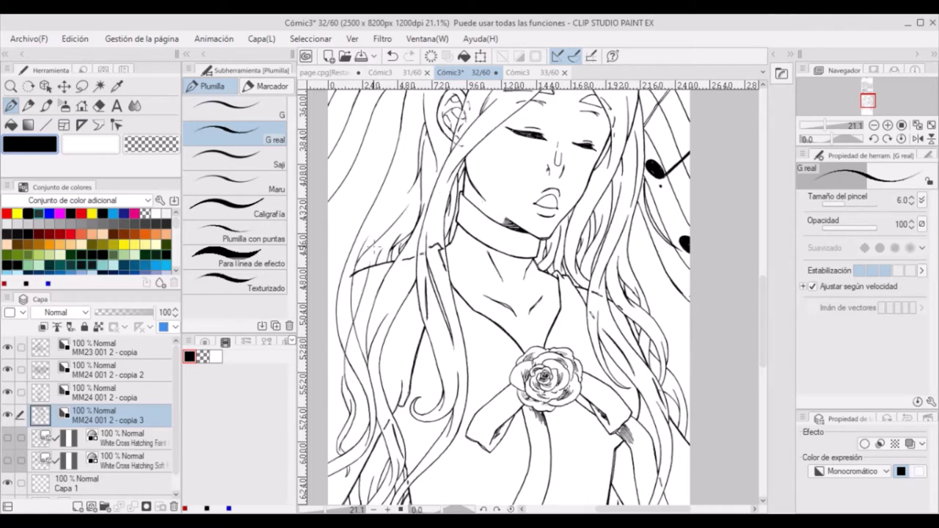
pyautogui.hotkey('ctrl', 'z')
pyautogui.moveTo(374, 267); pyautogui.dragTo(400, 219)
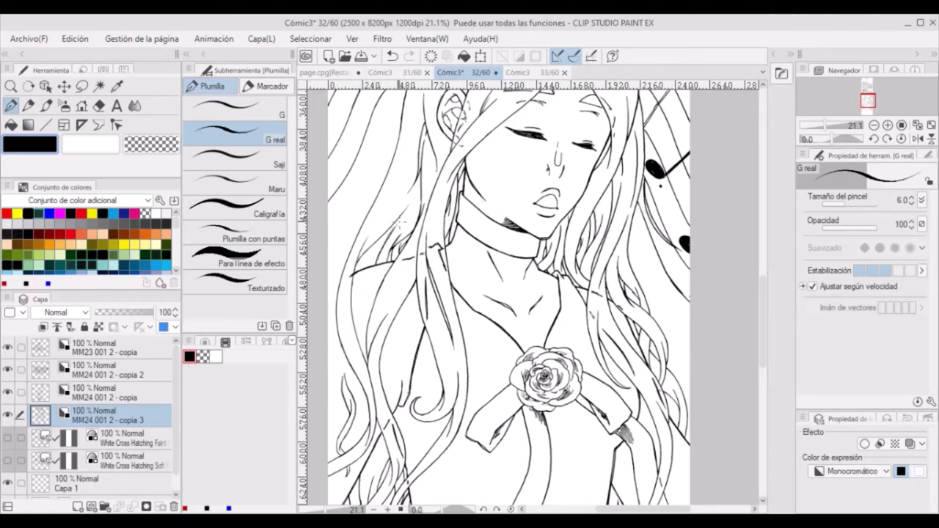
pyautogui.hotkey('ctrl', 'z')
pyautogui.moveTo(370, 267); pyautogui.dragTo(392, 235)
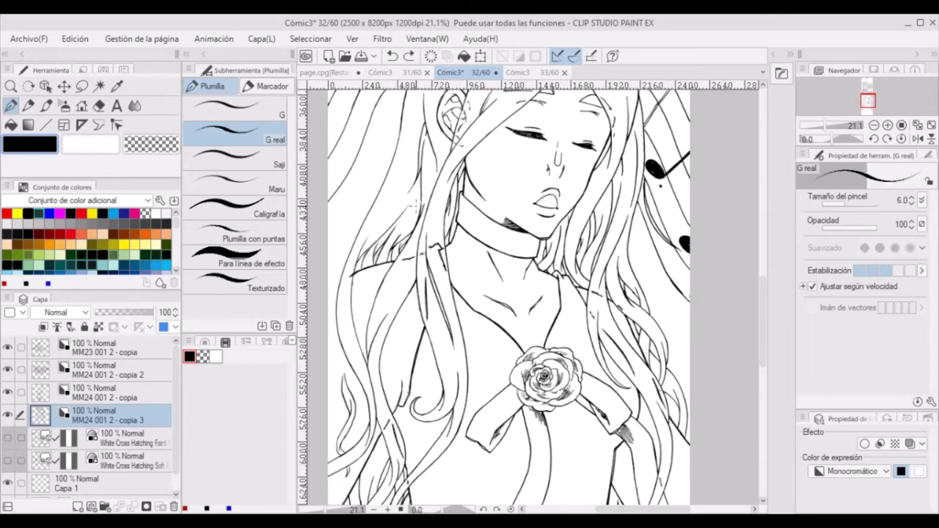
# Add hair strands sweeping past the woman's shoulder to the page's left edge.
pyautogui.moveTo(350, 340); pyautogui.dragTo(330, 392)
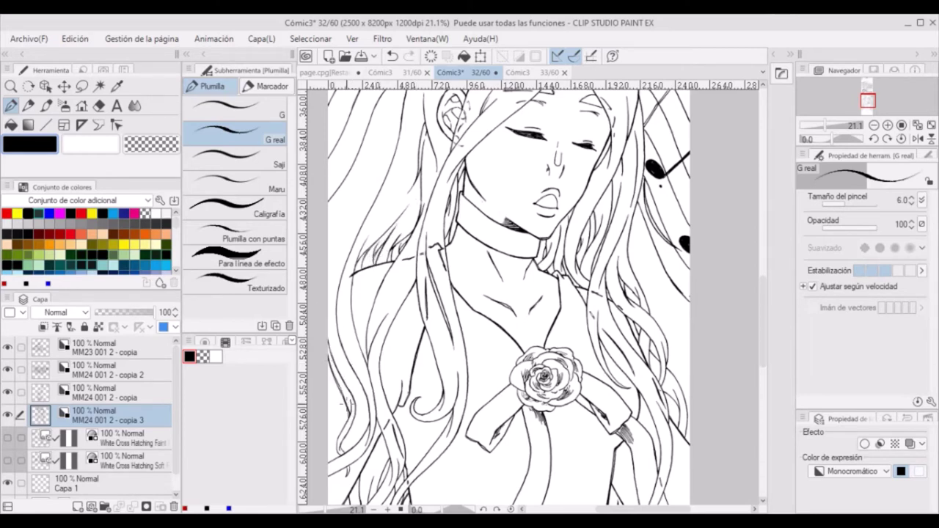
pyautogui.moveTo(328, 282); pyautogui.dragTo(365, 229)
pyautogui.hotkey('ctrl', 'z')
pyautogui.moveTo(328, 323)
pyautogui.mouseDown()
pyautogui.moveTo(399, 131)
pyautogui.moveTo(401, 242)
pyautogui.mouseUp()
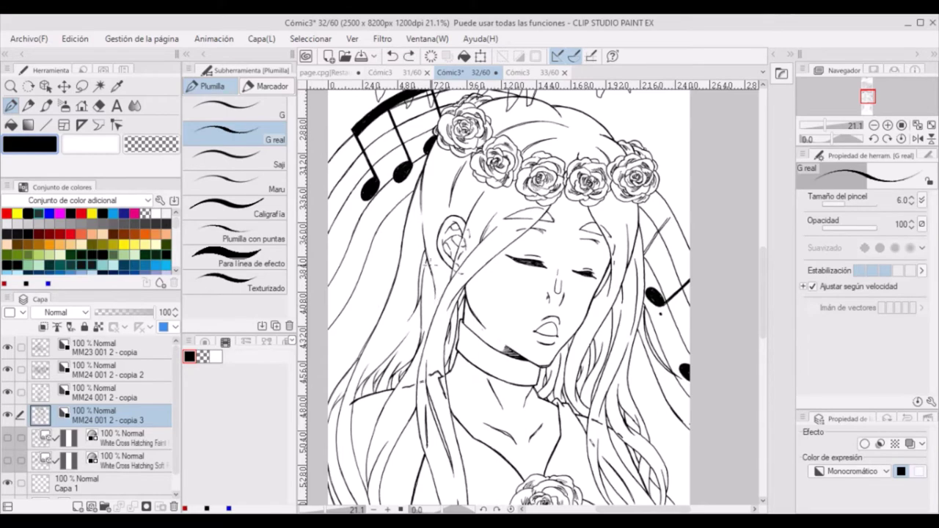
# Lower the opacity of MM24 001 2 - copia 3 to 48 and draw a new shoulder line on MM24 001 2 - copia.
pyautogui.scroll(-3, 509, 294)
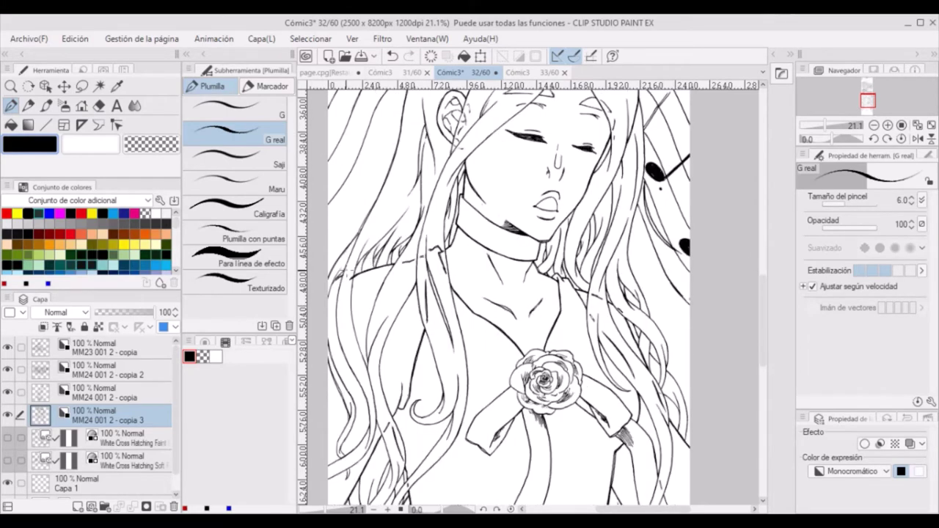
pyautogui.moveTo(154, 312); pyautogui.dragTo(123, 312)
pyautogui.scroll(-1, 113, 385)
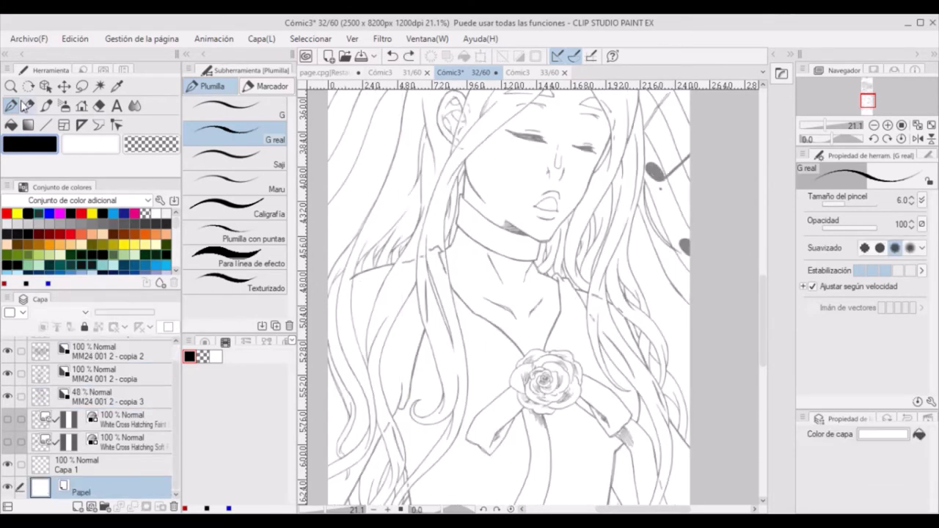
pyautogui.click(110, 374)
pyautogui.hotkey('ctrl', 'z')
pyautogui.moveTo(329, 279)
pyautogui.mouseDown()
pyautogui.moveTo(363, 281)
pyautogui.moveTo(476, 220)
pyautogui.moveTo(451, 245)
pyautogui.mouseUp()
pyautogui.hotkey('ctrl', 'z')
pyautogui.moveTo(464, 206); pyautogui.dragTo(569, 213)
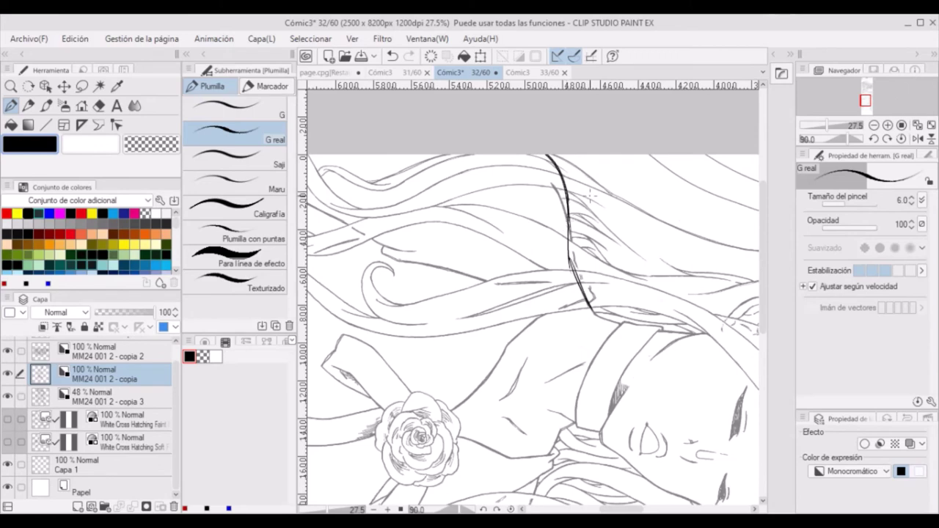
pyautogui.hotkey('ctrl', '+')
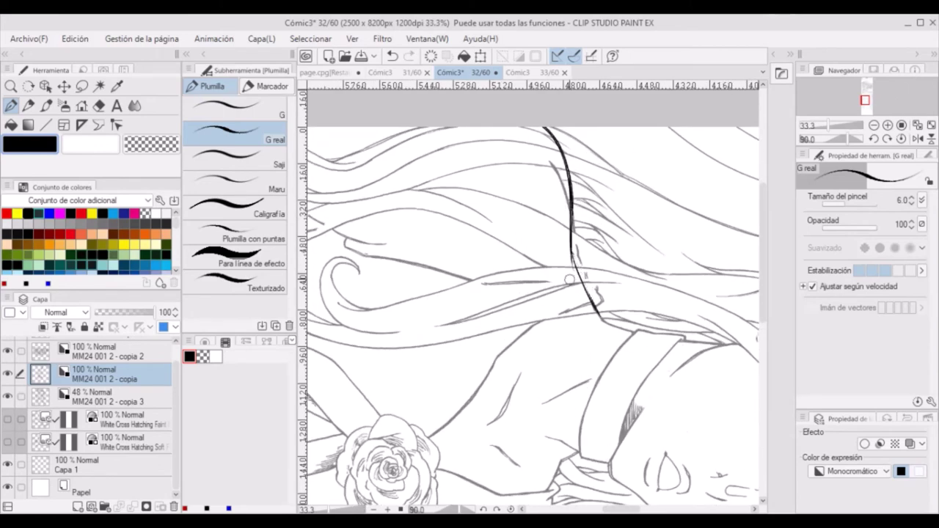
# Erase the old shoulder line on MM24 001 2 - copia 3 and make MM24 001 2 - copia the active layer again.
pyautogui.hotkey('ctrl', '@')
pyautogui.scroll(-2, 528, 294)
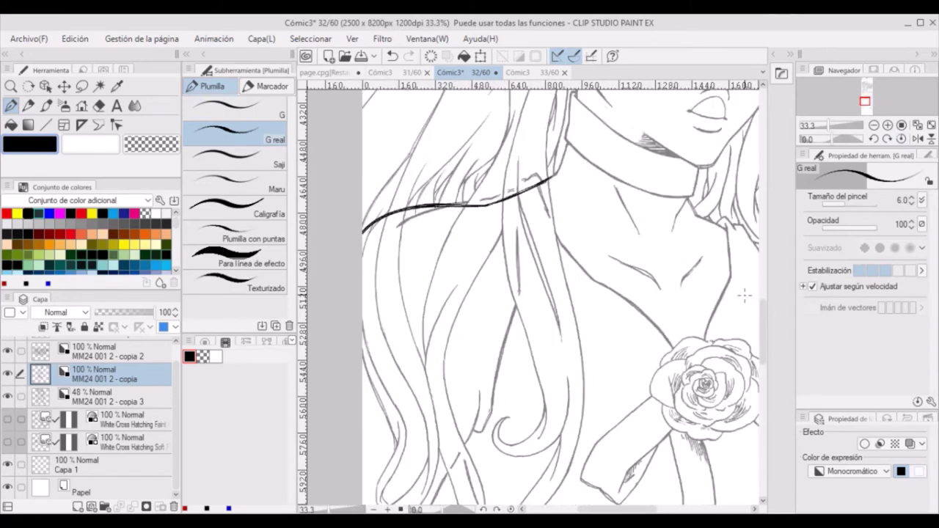
pyautogui.hotkey('alt', '[')
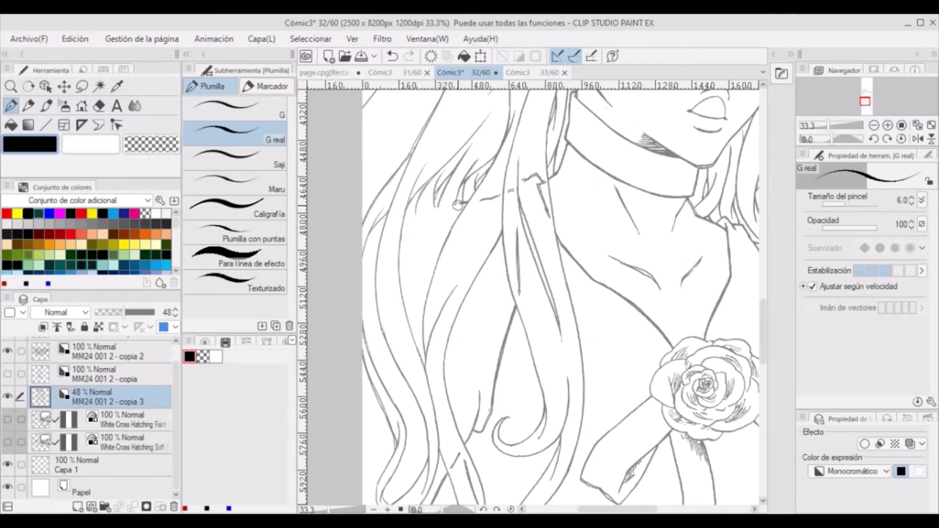
pyautogui.moveTo(552, 177); pyautogui.dragTo(362, 233)
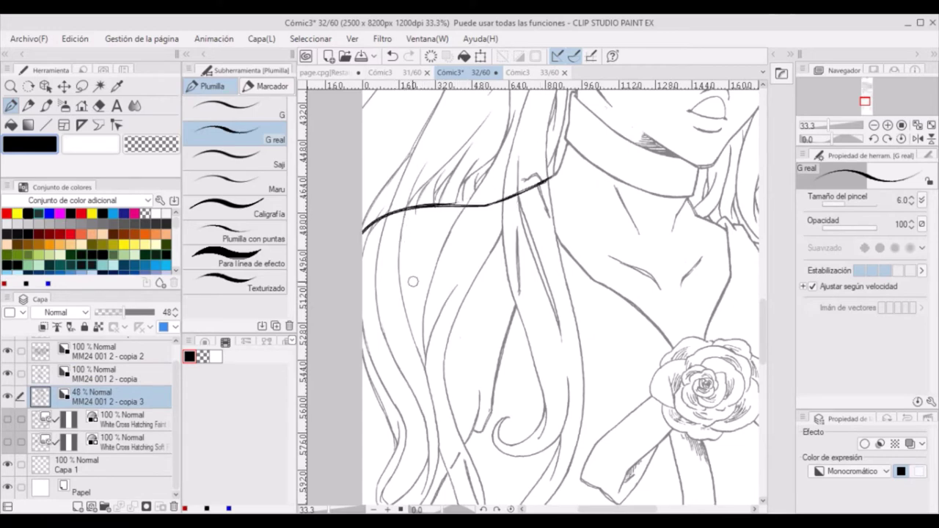
pyautogui.hotkey('alt', ']')
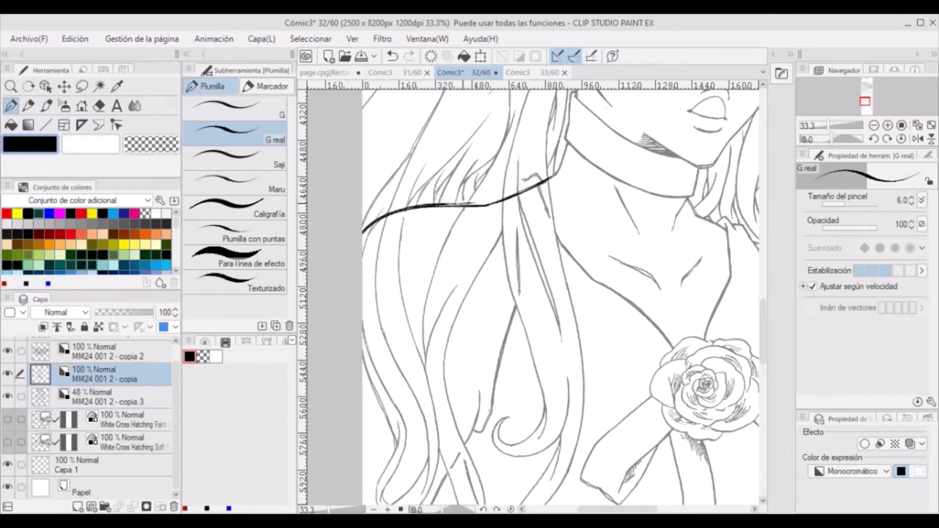
# Erase the new shoulder line where hair strands cross it and restore MM24 001 2 - copia 3 to 100 opacity.
pyautogui.hotkey('ctrl', 'z')
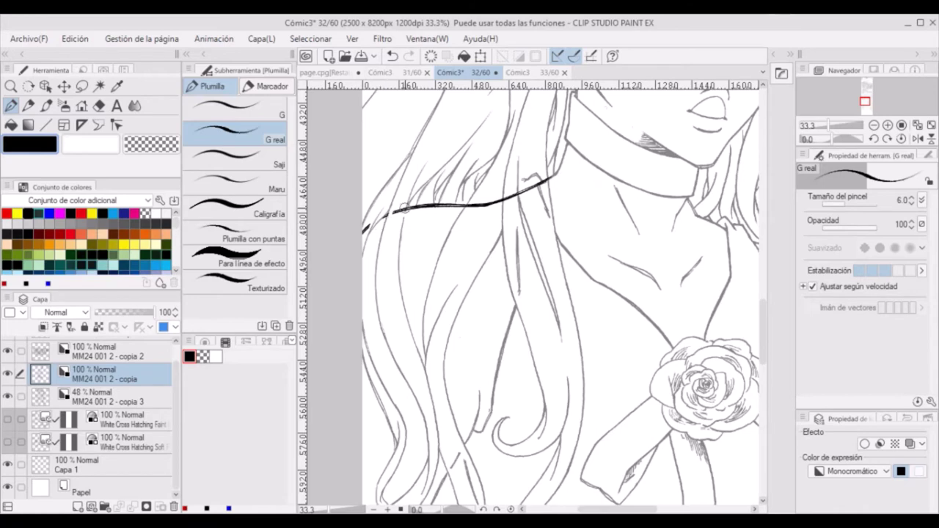
pyautogui.hotkey('alt', '[')
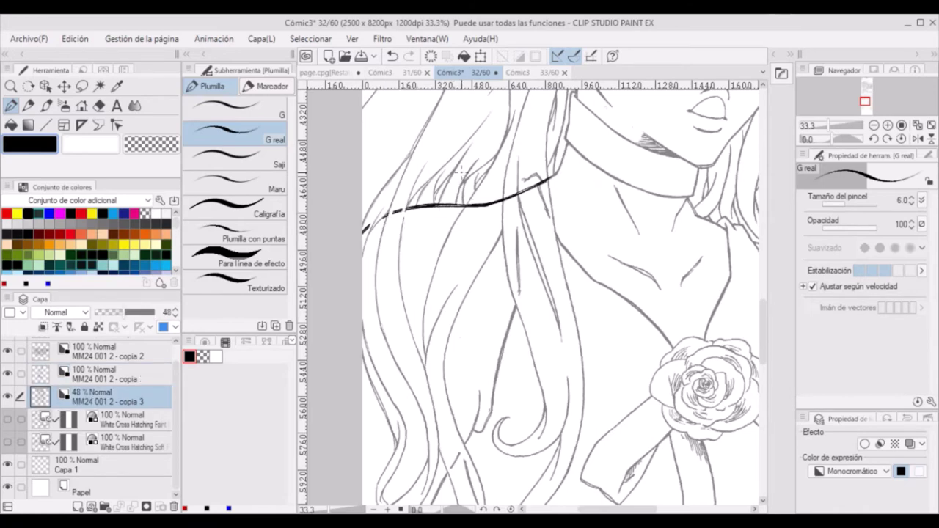
pyautogui.hotkey('alt', ']')
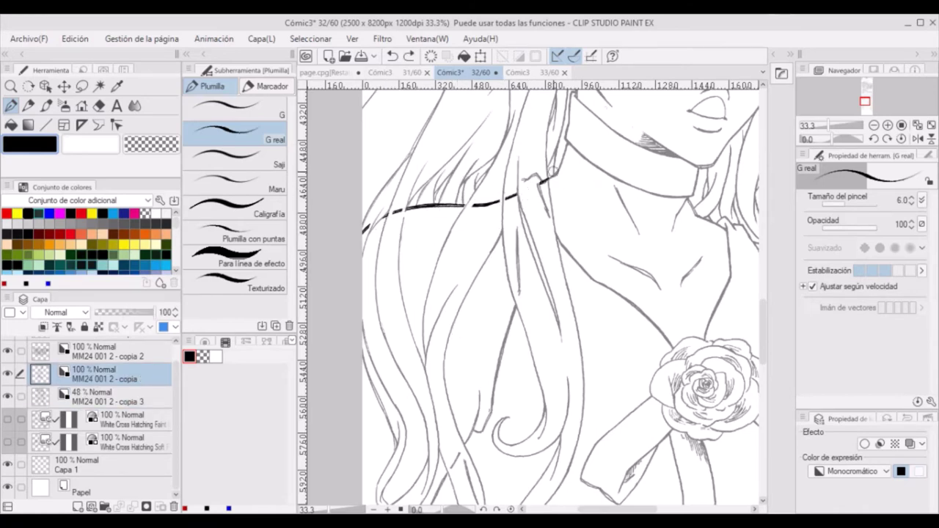
pyautogui.moveTo(553, 172); pyautogui.dragTo(549, 169)
pyautogui.click(140, 402)
pyautogui.hscroll(3, 533, 293)
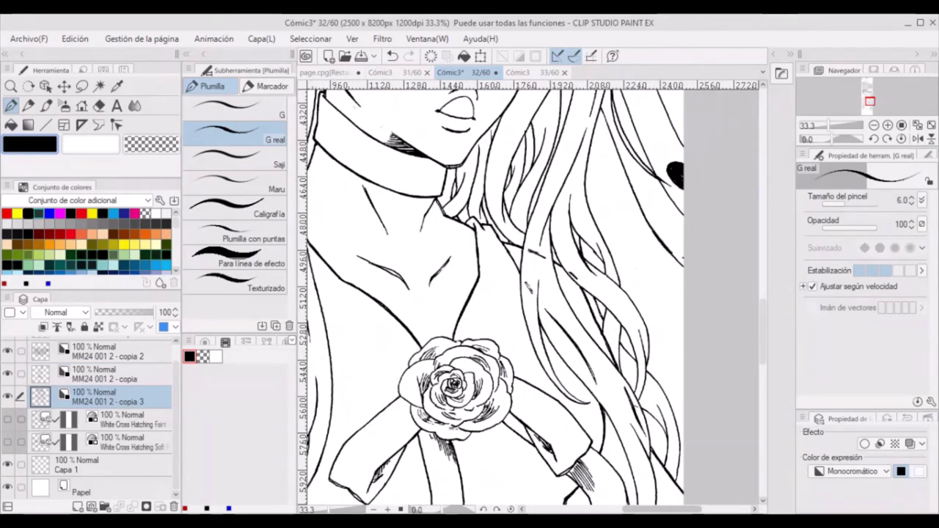
# Undo the stray strokes on the woman's mouth and redraw her upper lip outline.
pyautogui.moveTo(765, 346)
pyautogui.mouseDown()
pyautogui.moveTo(767, 316)
pyautogui.moveTo(767, 329)
pyautogui.mouseUp()
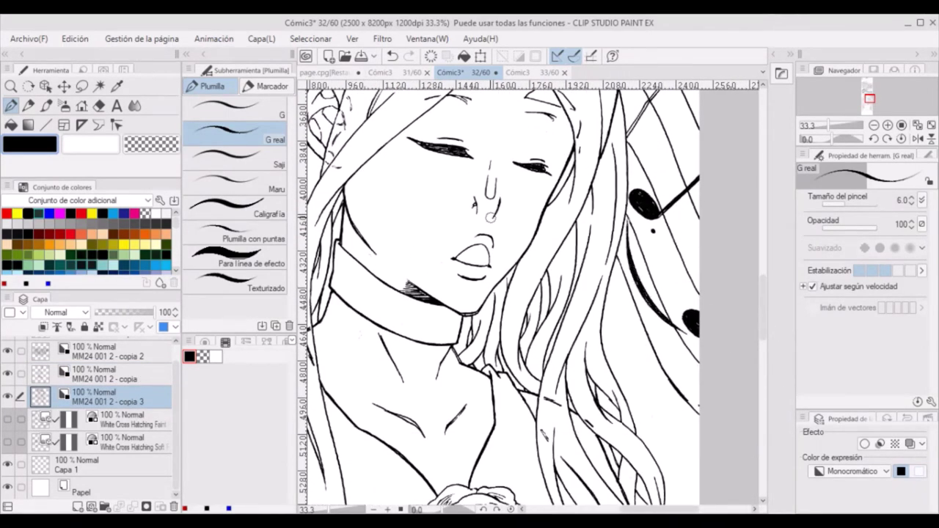
pyautogui.hotkey('ctrl', 'z')
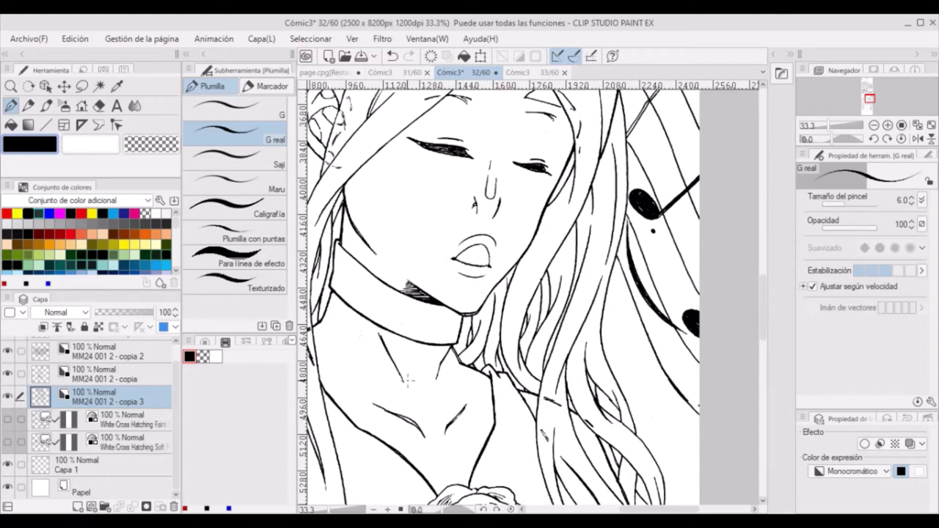
pyautogui.hotkey('ctrl', 'z')
pyautogui.moveTo(455, 255); pyautogui.dragTo(498, 247)
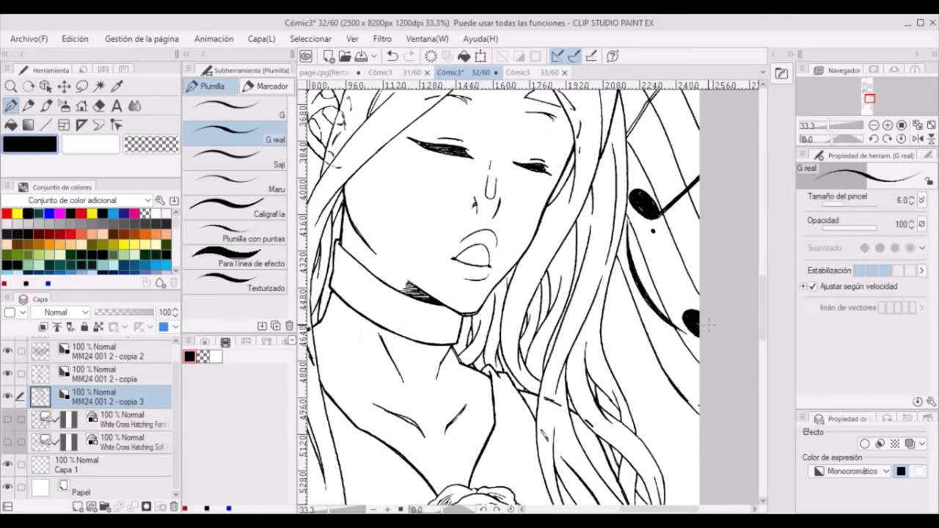
# Inspect the line art over the whole page, from the face and hair to the ribbon and flowers, and save the page.
pyautogui.moveTo(684, 389); pyautogui.dragTo(640, 514)
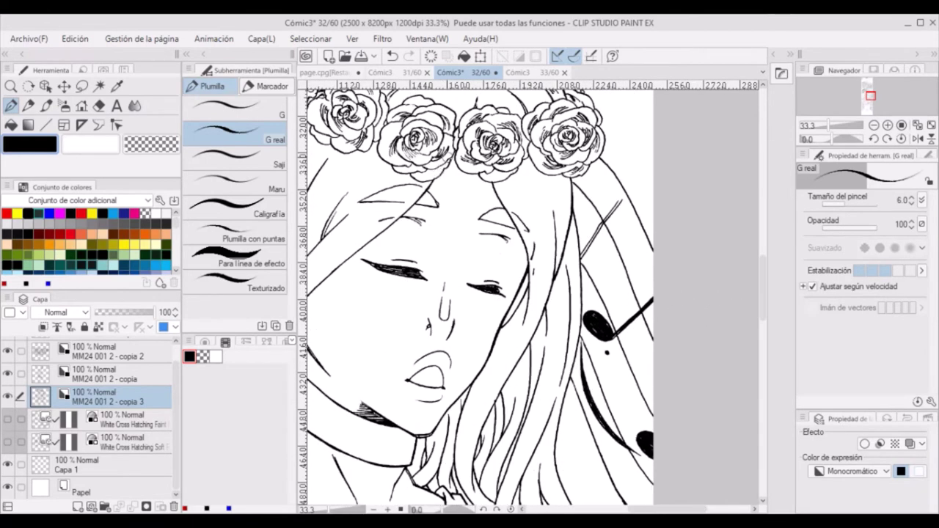
pyautogui.scroll(5, 397, 184)
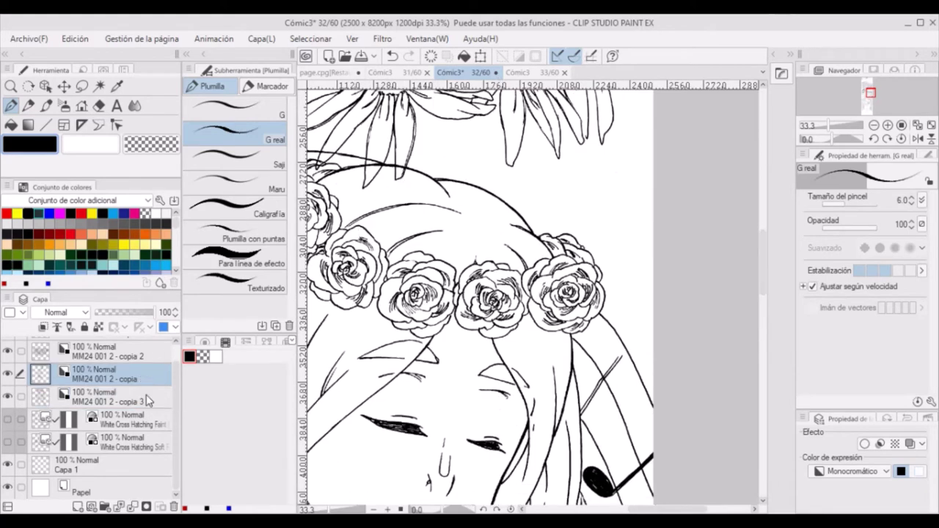
pyautogui.hscroll(-7, 528, 293)
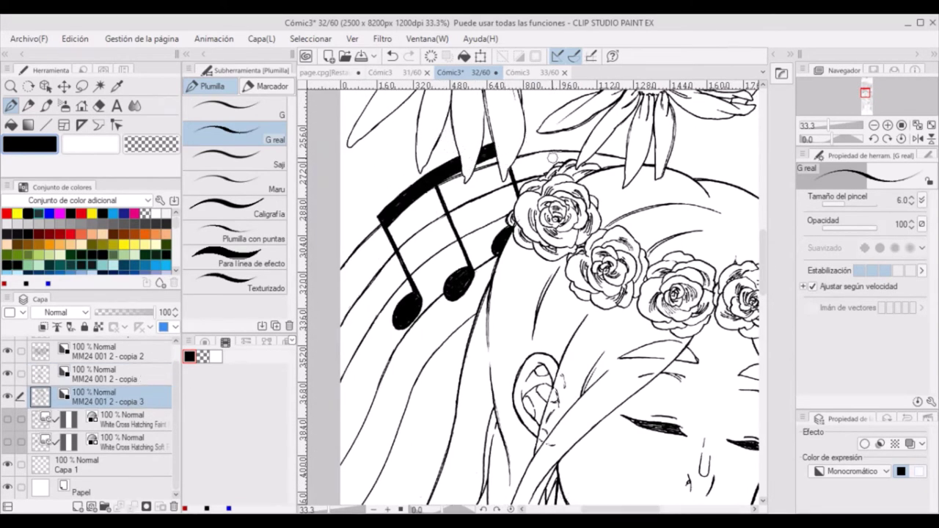
pyautogui.scroll(-20, 766, 296)
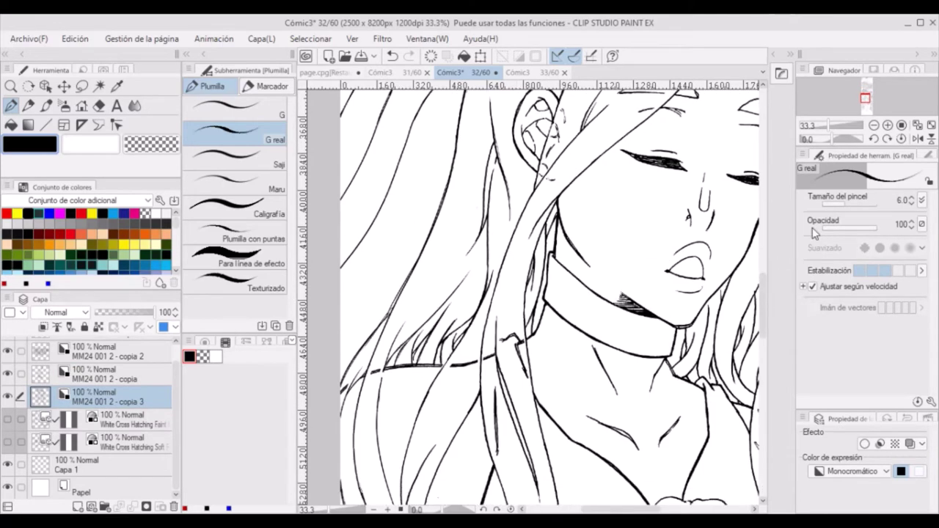
pyautogui.moveTo(625, 509); pyautogui.dragTo(659, 509)
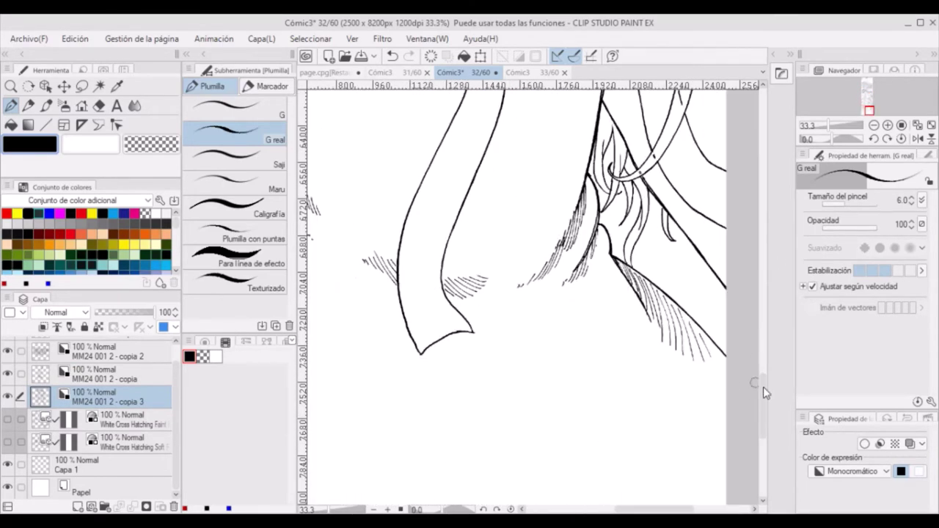
pyautogui.moveTo(763, 387); pyautogui.dragTo(765, 246)
pyautogui.hotkey('alt', ']')
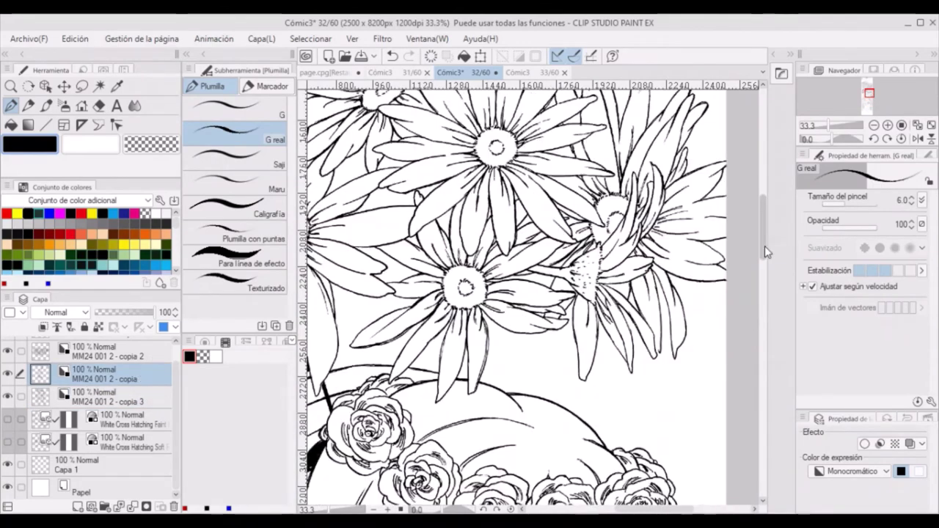
pyautogui.scroll(8, 765, 246)
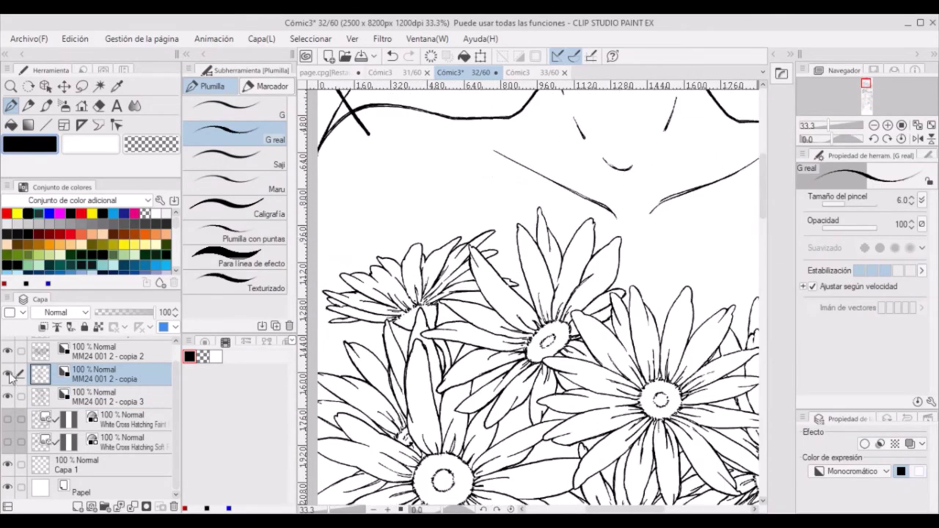
pyautogui.scroll(3, 767, 271)
pyautogui.hotkey('ctrl', 's')
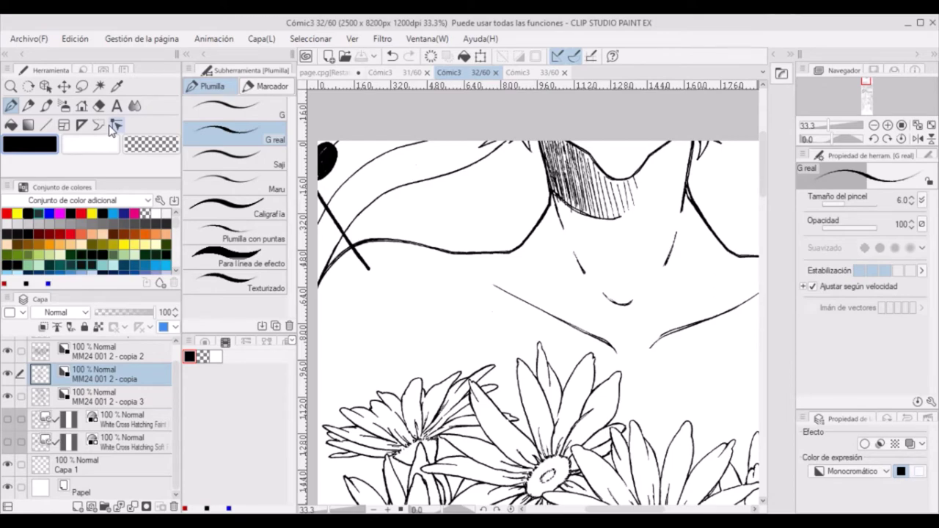
# Group the line art layers MM23 001 2 - copia through MM24 001 2 - copia 3 into one folder.
pyautogui.hotkey('ctrl', '-')
pyautogui.hotkey('ctrl', '-')
pyautogui.hotkey('ctrl', '-')
pyautogui.scroll(1, 88, 396)
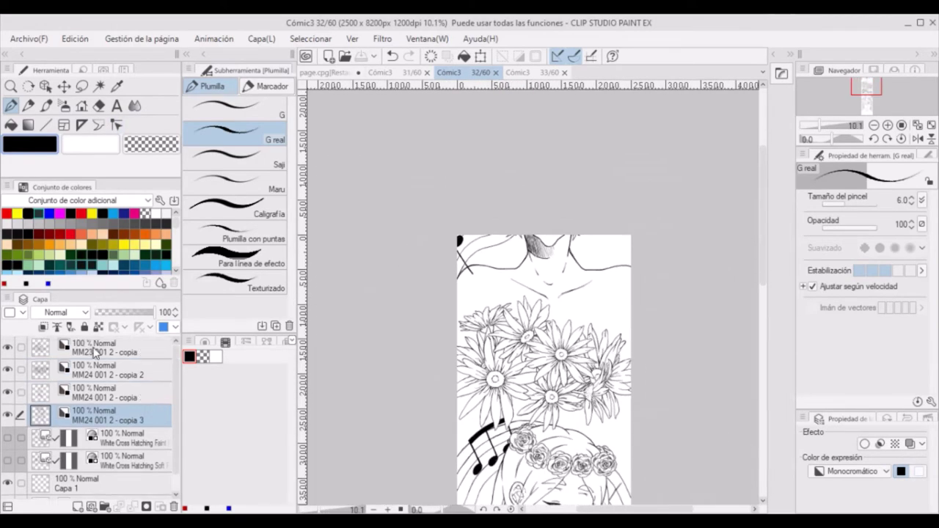
pyautogui.keyDown('shift'); pyautogui.click(90, 437); pyautogui.keyUp('shift')
pyautogui.hotkey('ctrl', 'g')
pyautogui.press('k')
pyautogui.moveTo(531, 357)
pyautogui.mouseDown()
pyautogui.moveTo(543, 408)
pyautogui.moveTo(587, 367)
pyautogui.moveTo(653, 351)
pyautogui.mouseUp()
# Copy the 85L screentone layers from page 31/60 into page 32/60 and keep the 10% Claros layer active.
pyautogui.click(411, 72)
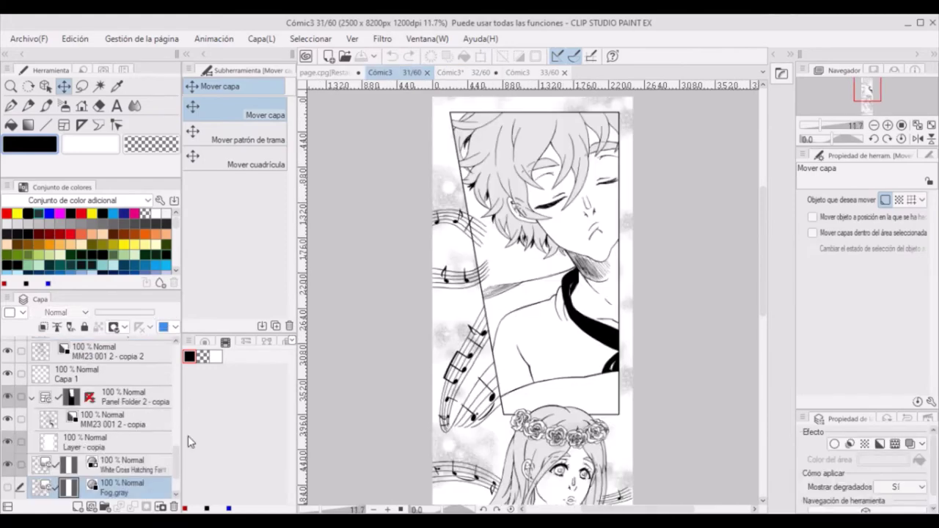
pyautogui.scroll(1, 148, 381)
pyautogui.moveTo(148, 344); pyautogui.dragTo(475, 78)
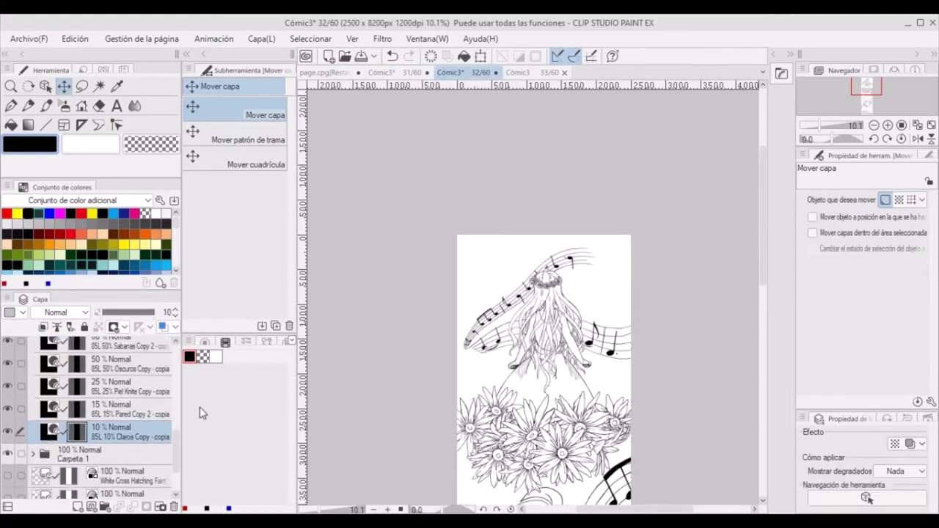
# Paint the 10% Claros tone with the Lápiz más oscuro pencil over the back-view woman's crown and upper hair strands.
pyautogui.hotkey('ctrl', '+')
pyautogui.hotkey('ctrl', '+')
pyautogui.hotkey('ctrl', '+')
pyautogui.hotkey('ctrl', '+')
pyautogui.hotkey('ctrl', '+')
pyautogui.press('p')
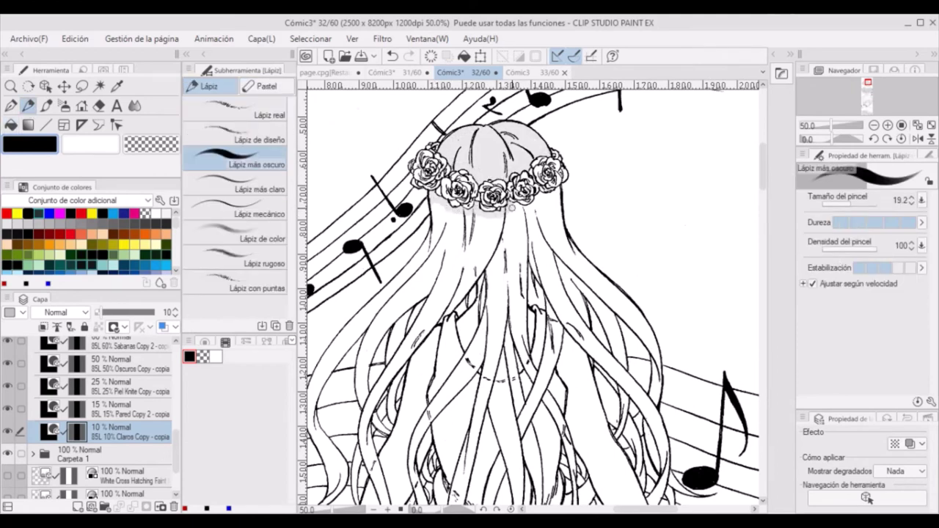
pyautogui.moveTo(440, 209)
pyautogui.mouseDown()
pyautogui.moveTo(431, 232)
pyautogui.moveTo(329, 350)
pyautogui.moveTo(417, 253)
pyautogui.moveTo(321, 364)
pyautogui.moveTo(371, 338)
pyautogui.mouseUp()
pyautogui.moveTo(562, 202)
pyautogui.mouseDown()
pyautogui.moveTo(634, 296)
pyautogui.moveTo(590, 266)
pyautogui.moveTo(647, 327)
pyautogui.moveTo(654, 374)
pyautogui.moveTo(640, 335)
pyautogui.moveTo(651, 343)
pyautogui.moveTo(586, 299)
pyautogui.moveTo(591, 334)
pyautogui.moveTo(584, 295)
pyautogui.moveTo(627, 392)
pyautogui.mouseUp()
pyautogui.moveTo(545, 285)
pyautogui.mouseDown()
pyautogui.moveTo(522, 298)
pyautogui.moveTo(484, 262)
pyautogui.moveTo(459, 308)
pyautogui.moveTo(363, 400)
pyautogui.moveTo(433, 290)
pyautogui.mouseUp()
pyautogui.moveTo(342, 352); pyautogui.dragTo(314, 408)
pyautogui.moveTo(330, 396); pyautogui.dragTo(406, 312)
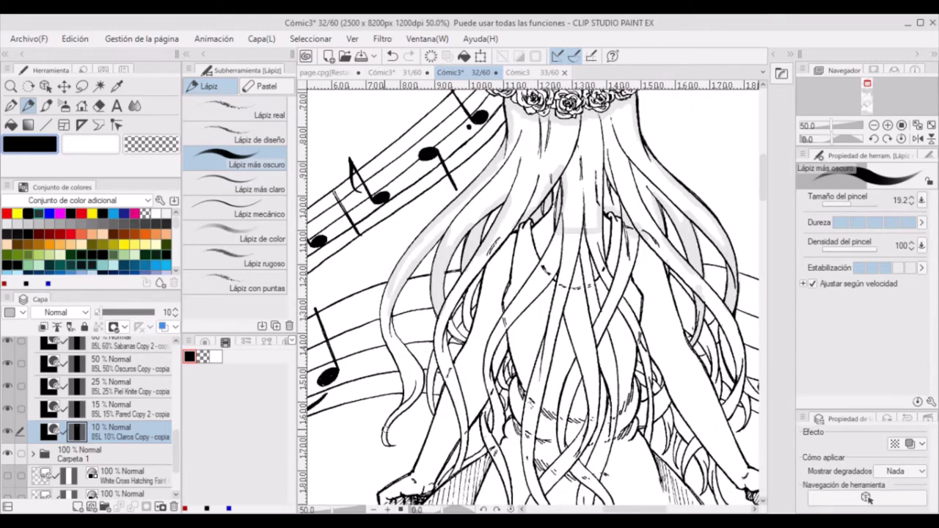
# Tone the long hair strands falling beside her left arm and down the middle of her back.
pyautogui.moveTo(388, 451)
pyautogui.mouseDown()
pyautogui.moveTo(383, 297)
pyautogui.moveTo(433, 412)
pyautogui.moveTo(440, 358)
pyautogui.moveTo(464, 442)
pyautogui.moveTo(444, 305)
pyautogui.moveTo(473, 301)
pyautogui.moveTo(470, 323)
pyautogui.moveTo(486, 235)
pyautogui.moveTo(566, 244)
pyautogui.moveTo(491, 359)
pyautogui.moveTo(484, 499)
pyautogui.mouseUp()
pyautogui.moveTo(498, 444); pyautogui.dragTo(519, 349)
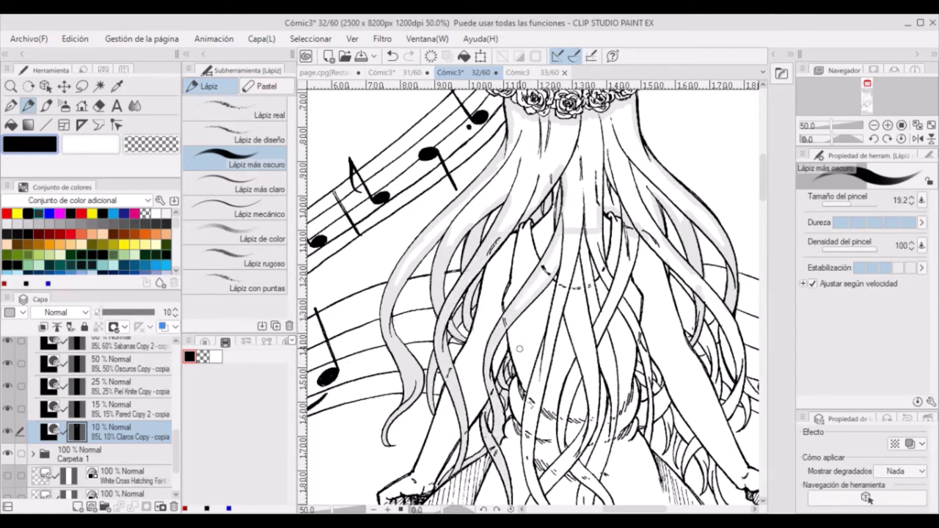
pyautogui.moveTo(562, 257)
pyautogui.mouseDown()
pyautogui.moveTo(527, 422)
pyautogui.moveTo(555, 338)
pyautogui.moveTo(531, 461)
pyautogui.moveTo(574, 370)
pyautogui.moveTo(587, 389)
pyautogui.moveTo(598, 276)
pyautogui.moveTo(604, 316)
pyautogui.moveTo(586, 263)
pyautogui.mouseUp()
pyautogui.moveTo(624, 234)
pyautogui.mouseDown()
pyautogui.moveTo(626, 292)
pyautogui.moveTo(598, 337)
pyautogui.mouseUp()
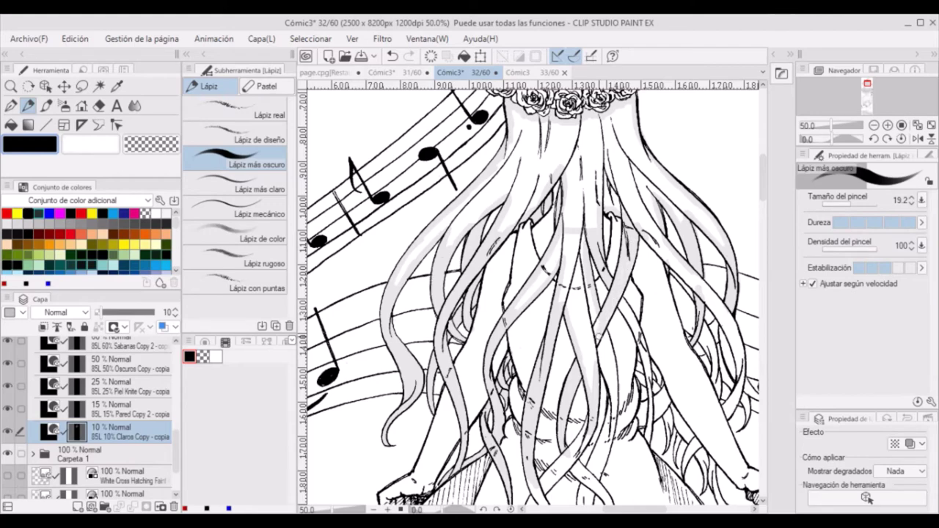
# Tone the lower central hair strands and their curled tips hanging over the skirt.
pyautogui.scroll(-3, 764, 208)
pyautogui.scroll(-3, 764, 207)
pyautogui.moveTo(551, 452); pyautogui.dragTo(549, 485)
pyautogui.moveTo(560, 400)
pyautogui.mouseDown()
pyautogui.moveTo(564, 451)
pyautogui.moveTo(517, 363)
pyautogui.moveTo(540, 328)
pyautogui.moveTo(536, 363)
pyautogui.moveTo(566, 398)
pyautogui.mouseUp()
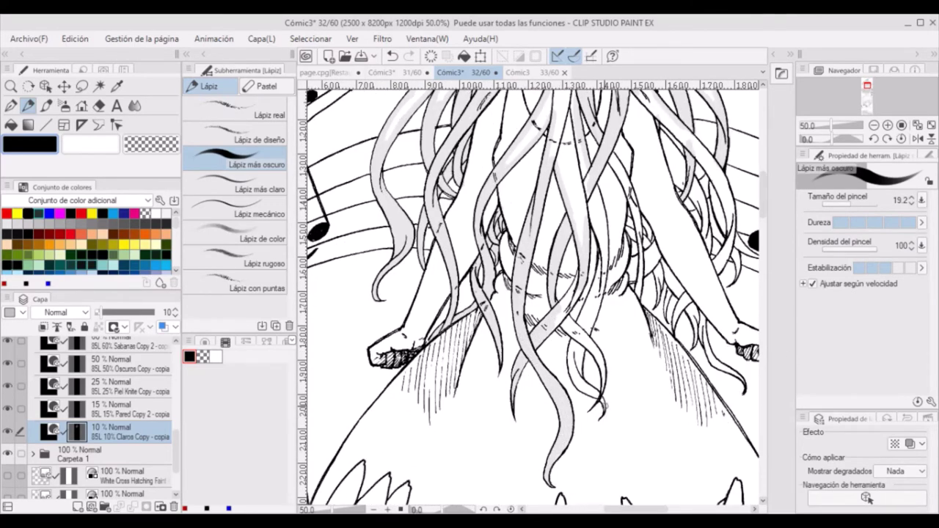
pyautogui.moveTo(603, 371); pyautogui.dragTo(605, 400)
pyautogui.moveTo(576, 383)
pyautogui.mouseDown()
pyautogui.moveTo(583, 360)
pyautogui.moveTo(555, 327)
pyautogui.mouseUp()
pyautogui.moveTo(577, 276)
pyautogui.mouseDown()
pyautogui.moveTo(559, 330)
pyautogui.moveTo(603, 371)
pyautogui.mouseUp()
pyautogui.moveTo(587, 213)
pyautogui.mouseDown()
pyautogui.moveTo(580, 323)
pyautogui.moveTo(603, 185)
pyautogui.mouseUp()
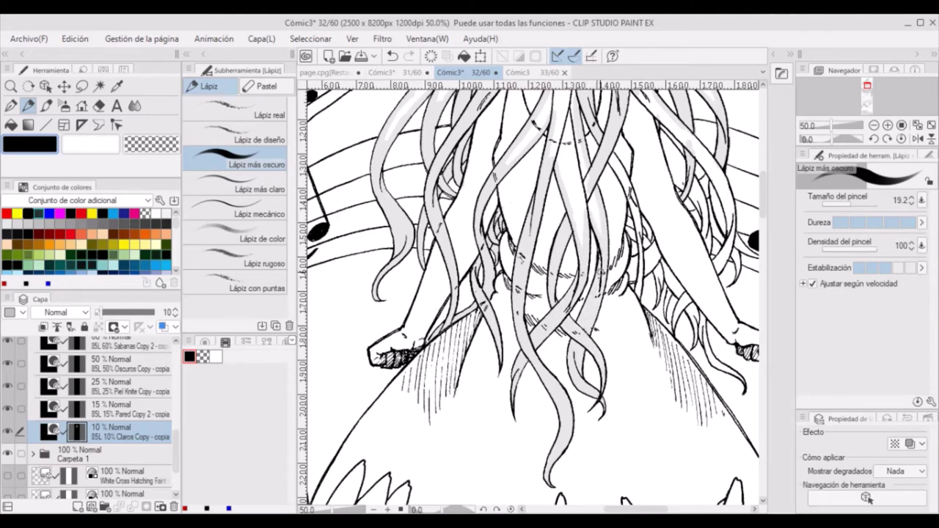
# Tone the remaining hair strands around the woman's right arm and waist.
pyautogui.hscroll(3, 631, 345)
pyautogui.moveTo(622, 338); pyautogui.dragTo(566, 261)
pyautogui.moveTo(591, 293)
pyautogui.mouseDown()
pyautogui.moveTo(610, 269)
pyautogui.moveTo(677, 246)
pyautogui.moveTo(644, 265)
pyautogui.moveTo(628, 207)
pyautogui.mouseUp()
pyautogui.moveTo(640, 242); pyautogui.dragTo(618, 189)
pyautogui.moveTo(657, 222)
pyautogui.mouseDown()
pyautogui.moveTo(646, 169)
pyautogui.moveTo(589, 118)
pyautogui.moveTo(642, 215)
pyautogui.moveTo(643, 186)
pyautogui.mouseUp()
pyautogui.moveTo(603, 125); pyautogui.dragTo(643, 186)
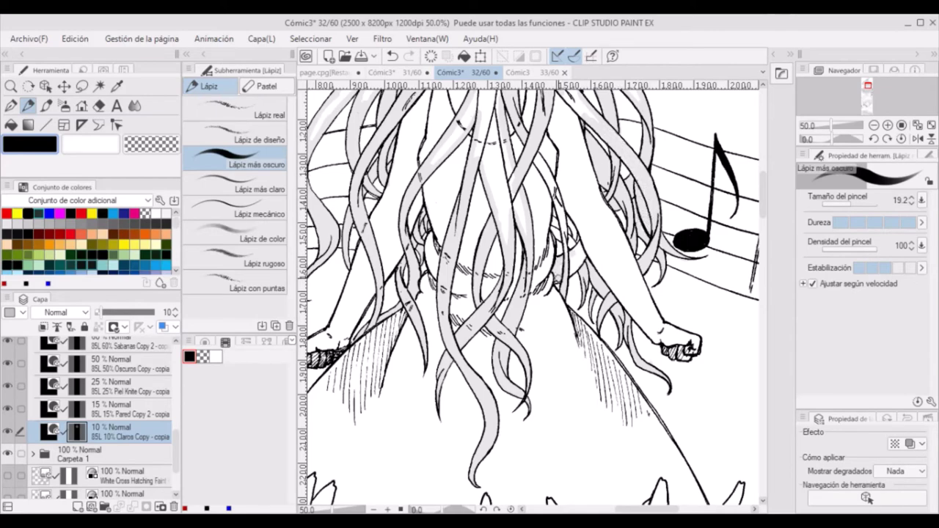
pyautogui.moveTo(559, 277)
pyautogui.mouseDown()
pyautogui.moveTo(561, 198)
pyautogui.moveTo(541, 164)
pyautogui.mouseUp()
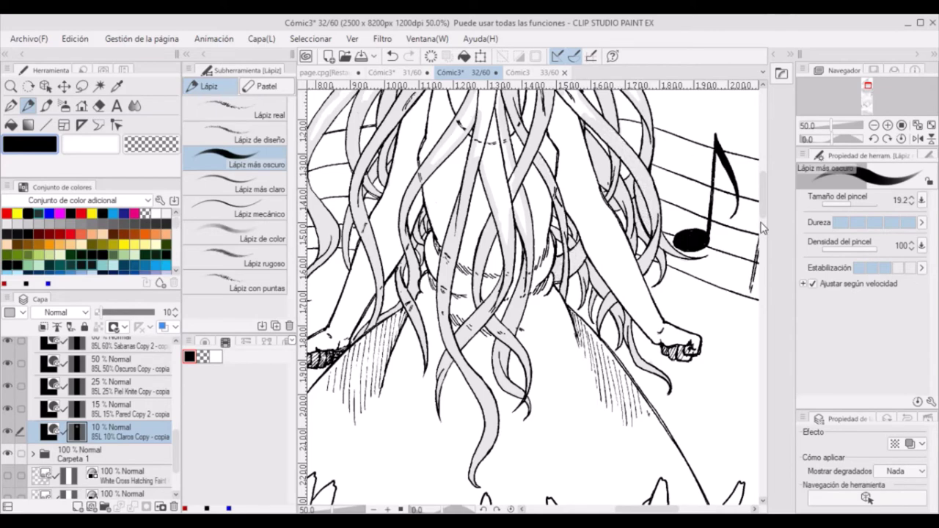
pyautogui.press('g')
pyautogui.moveTo(764, 187); pyautogui.dragTo(764, 293)
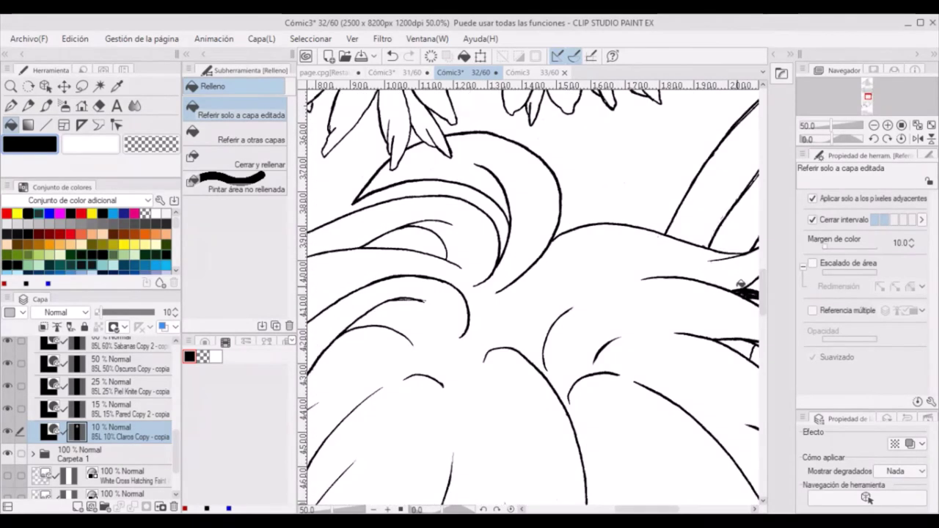
pyautogui.click(32, 454)
pyautogui.scroll(-2, 111, 411)
pyautogui.click(153, 408)
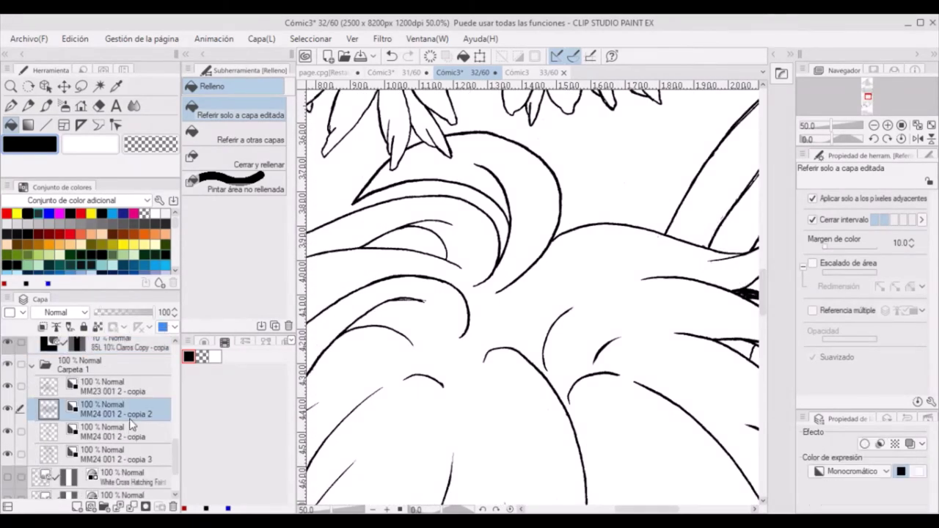
pyautogui.click(133, 429)
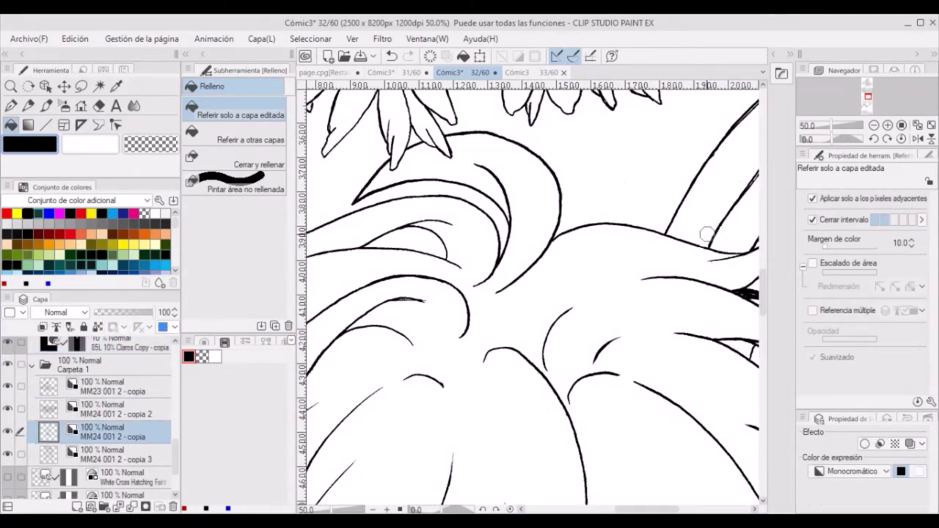
pyautogui.click(98, 411)
pyautogui.scroll(-1, 318, 219)
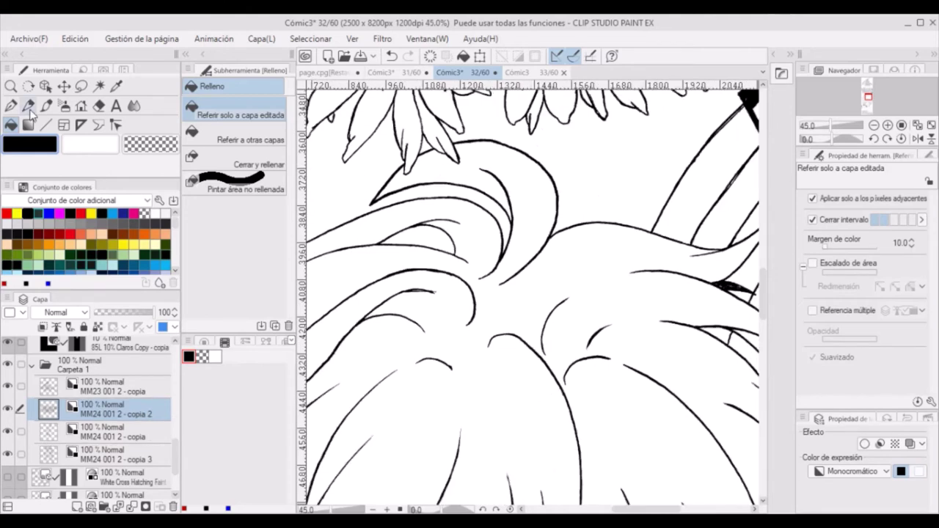
# Paint the 10% Claros tone along the large hair curl directly below the flowers with the pencil.
pyautogui.press('p')
pyautogui.moveTo(376, 201)
pyautogui.mouseDown()
pyautogui.moveTo(405, 174)
pyautogui.moveTo(464, 146)
pyautogui.mouseUp()
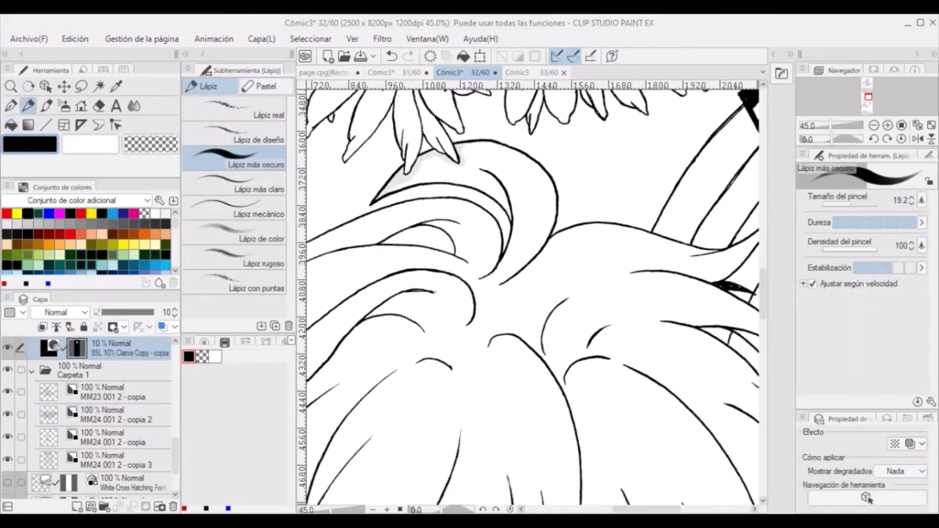
pyautogui.moveTo(396, 182)
pyautogui.mouseDown()
pyautogui.moveTo(473, 183)
pyautogui.moveTo(499, 201)
pyautogui.moveTo(484, 219)
pyautogui.moveTo(495, 227)
pyautogui.moveTo(480, 143)
pyautogui.moveTo(542, 171)
pyautogui.mouseUp()
# Tone the centers of the daisies in the middle and right part of the bouquet above the hair curl.
pyautogui.scroll(5, 558, 242)
pyautogui.moveTo(544, 245)
pyautogui.mouseDown()
pyautogui.moveTo(554, 271)
pyautogui.moveTo(565, 239)
pyautogui.mouseUp()
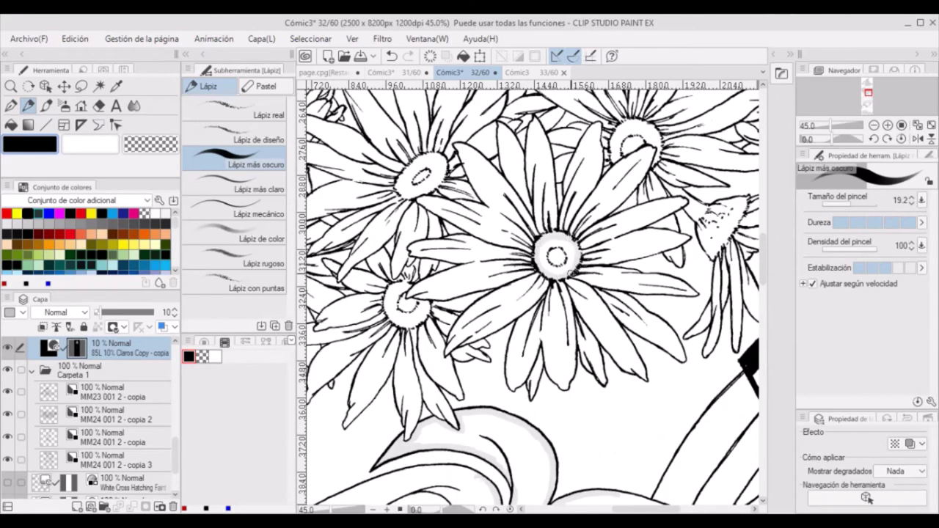
pyautogui.moveTo(613, 158); pyautogui.dragTo(645, 132)
pyautogui.moveTo(385, 286)
pyautogui.mouseDown()
pyautogui.moveTo(389, 312)
pyautogui.moveTo(430, 320)
pyautogui.moveTo(411, 290)
pyautogui.mouseUp()
pyautogui.moveTo(400, 157)
pyautogui.mouseDown()
pyautogui.moveTo(437, 168)
pyautogui.moveTo(415, 194)
pyautogui.mouseUp()
pyautogui.scroll(3, 636, 511)
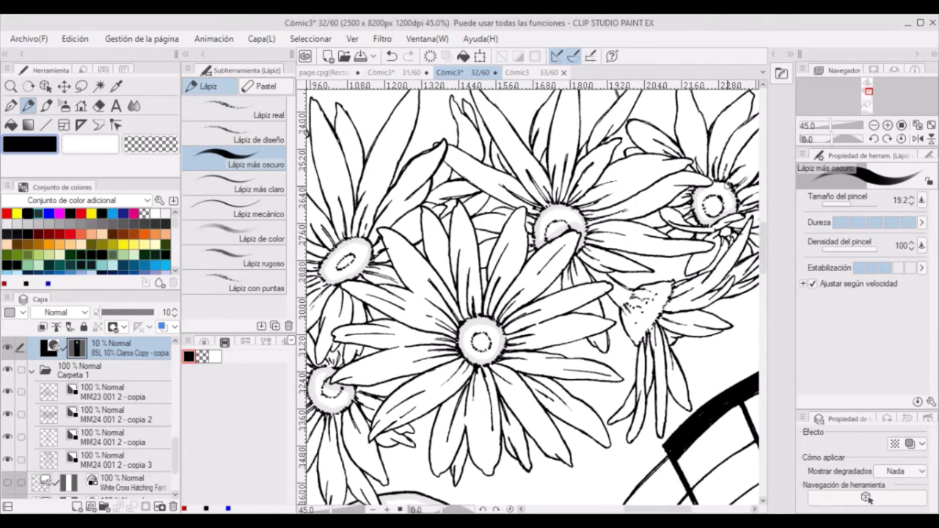
# Tone the centers of the daisies in the left part of the bouquet.
pyautogui.hscroll(-3, 635, 511)
pyautogui.hscroll(-1, 635, 511)
pyautogui.moveTo(484, 135)
pyautogui.mouseDown()
pyautogui.moveTo(528, 154)
pyautogui.moveTo(528, 168)
pyautogui.mouseUp()
pyautogui.moveTo(371, 216)
pyautogui.mouseDown()
pyautogui.moveTo(374, 246)
pyautogui.moveTo(411, 249)
pyautogui.mouseUp()
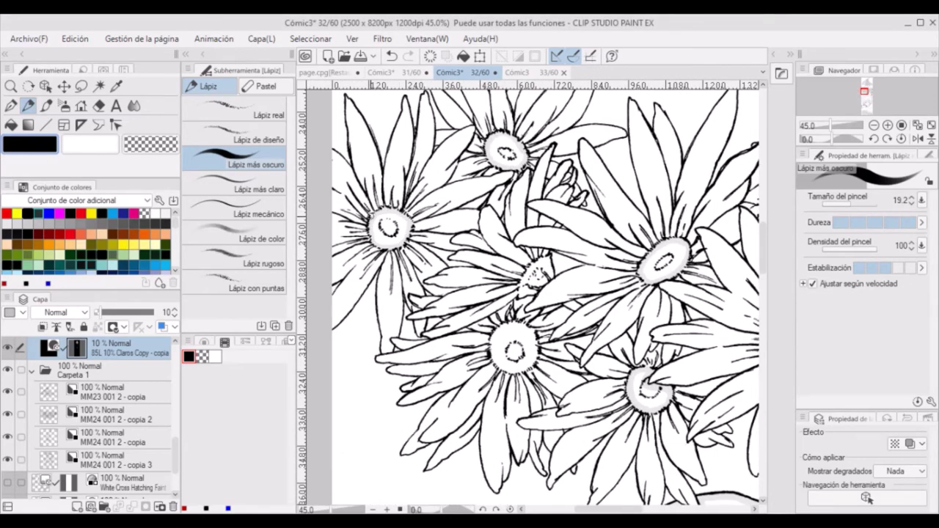
pyautogui.moveTo(488, 327)
pyautogui.mouseDown()
pyautogui.moveTo(536, 349)
pyautogui.moveTo(543, 305)
pyautogui.mouseUp()
pyautogui.moveTo(518, 367); pyautogui.dragTo(528, 327)
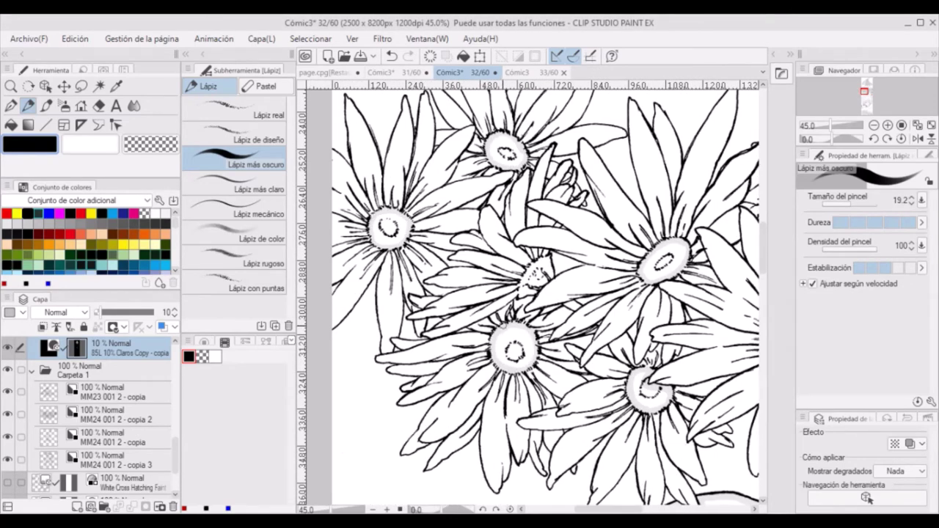
# Fill the outlined daisy centers in the bouquet with the 10% Claros tone and save the page.
pyautogui.press('g')
pyautogui.hscroll(5, 529, 294)
pyautogui.press('p')
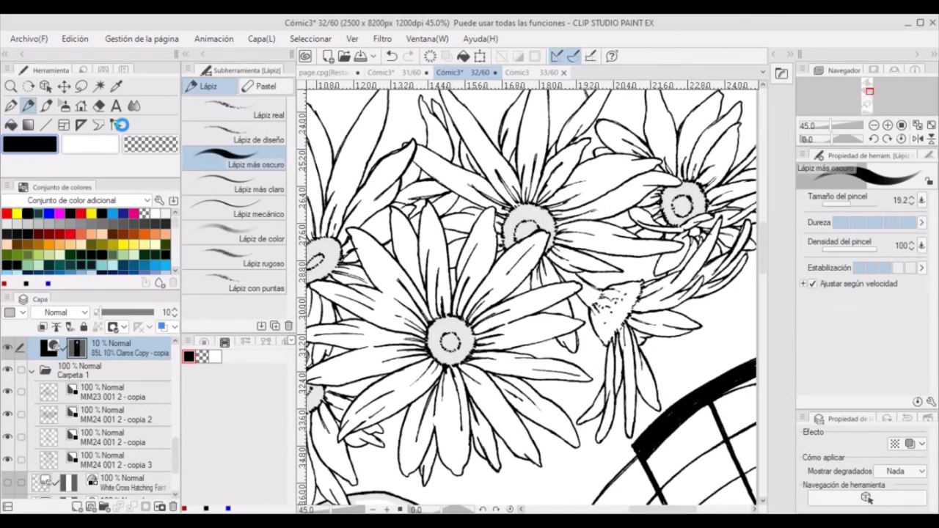
pyautogui.hotkey('ctrl', 's')
# Tone the edges of the upper hair strands that sweep out from the curl toward the music notes.
pyautogui.scroll(-5, 764, 252)
pyautogui.moveTo(504, 226); pyautogui.dragTo(653, 250)
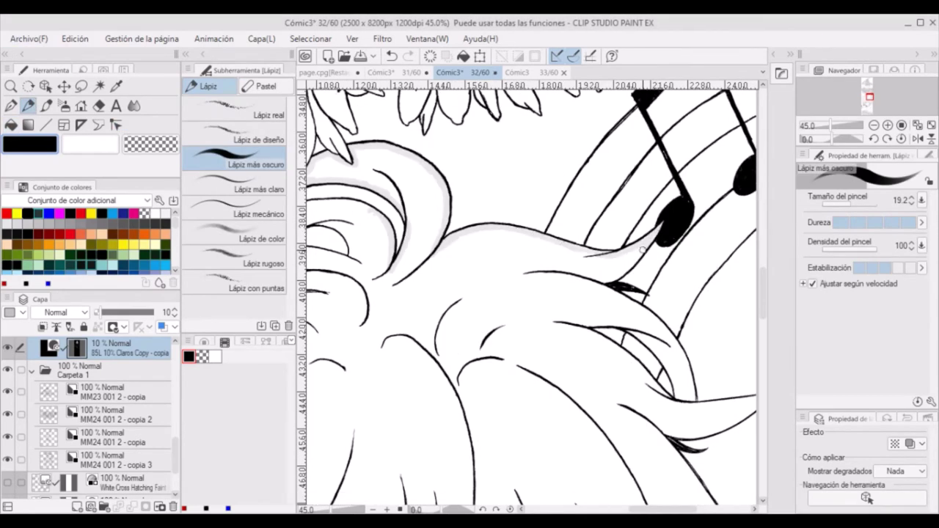
pyautogui.moveTo(593, 249); pyautogui.dragTo(642, 282)
pyautogui.press('h')
pyautogui.moveTo(444, 293); pyautogui.dragTo(393, 396)
pyautogui.moveTo(484, 326); pyautogui.dragTo(393, 405)
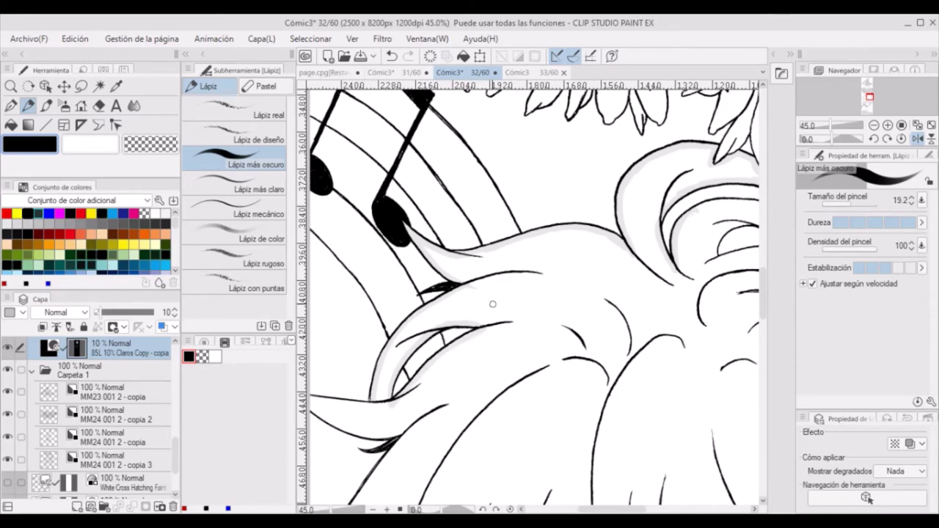
pyautogui.hscroll(-5, 491, 304)
pyautogui.moveTo(463, 396)
pyautogui.mouseDown()
pyautogui.moveTo(400, 411)
pyautogui.moveTo(472, 438)
pyautogui.moveTo(461, 477)
pyautogui.mouseUp()
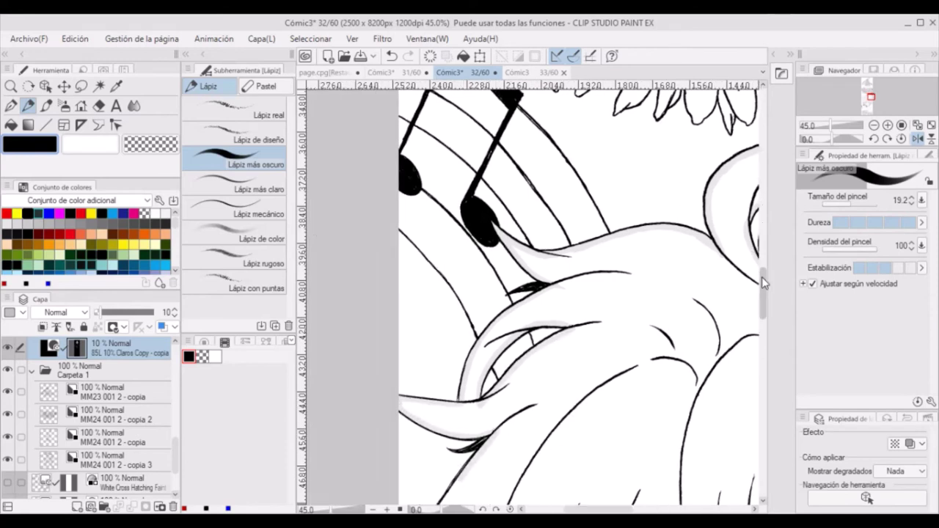
# Tone the pointed outer hair locks along the page edge, from the crown down to eye level.
pyautogui.scroll(-5, 764, 294)
pyautogui.moveTo(403, 258); pyautogui.dragTo(457, 282)
pyautogui.moveTo(449, 368); pyautogui.dragTo(440, 414)
pyautogui.moveTo(440, 290); pyautogui.dragTo(433, 402)
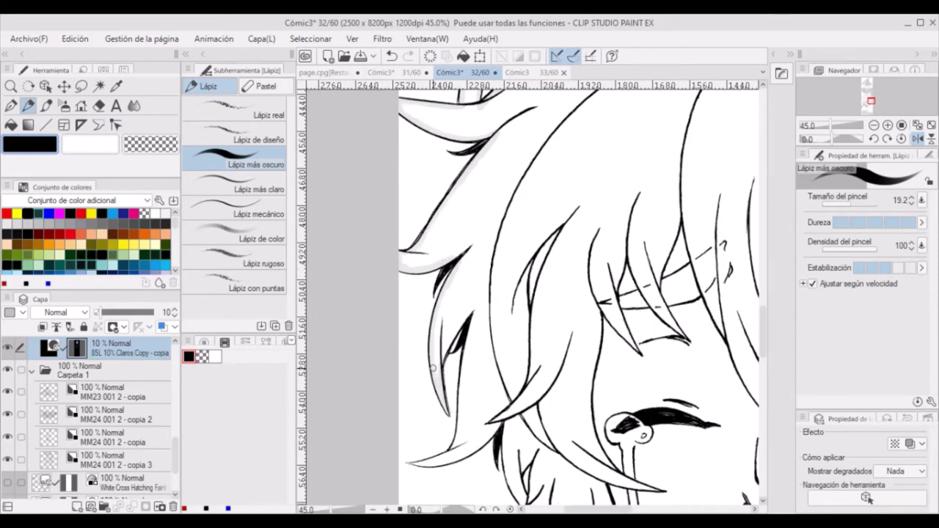
pyautogui.moveTo(470, 307); pyautogui.dragTo(461, 398)
pyautogui.moveTo(444, 451)
pyautogui.mouseDown()
pyautogui.moveTo(423, 465)
pyautogui.moveTo(500, 432)
pyautogui.moveTo(456, 396)
pyautogui.mouseUp()
pyautogui.moveTo(513, 448); pyautogui.dragTo(503, 420)
# Tone the bangs and the strand crossing the forehead above the closed eye, and undo the last stroke.
pyautogui.moveTo(647, 288); pyautogui.dragTo(622, 298)
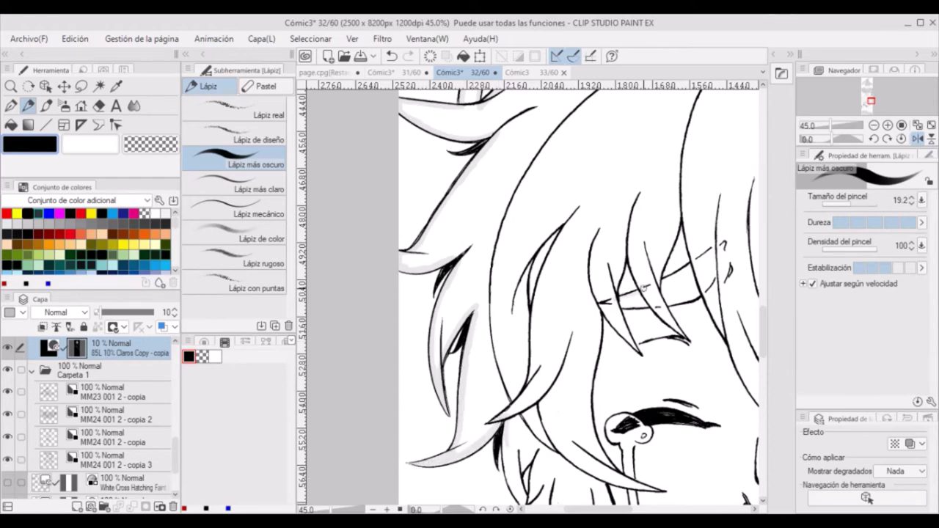
pyautogui.moveTo(646, 252); pyautogui.dragTo(624, 292)
pyautogui.moveTo(628, 251)
pyautogui.mouseDown()
pyautogui.moveTo(618, 309)
pyautogui.moveTo(651, 302)
pyautogui.mouseUp()
pyautogui.moveTo(679, 213); pyautogui.dragTo(668, 245)
pyautogui.moveTo(682, 238); pyautogui.dragTo(658, 289)
pyautogui.moveTo(698, 199); pyautogui.dragTo(676, 274)
pyautogui.moveTo(618, 310); pyautogui.dragTo(629, 337)
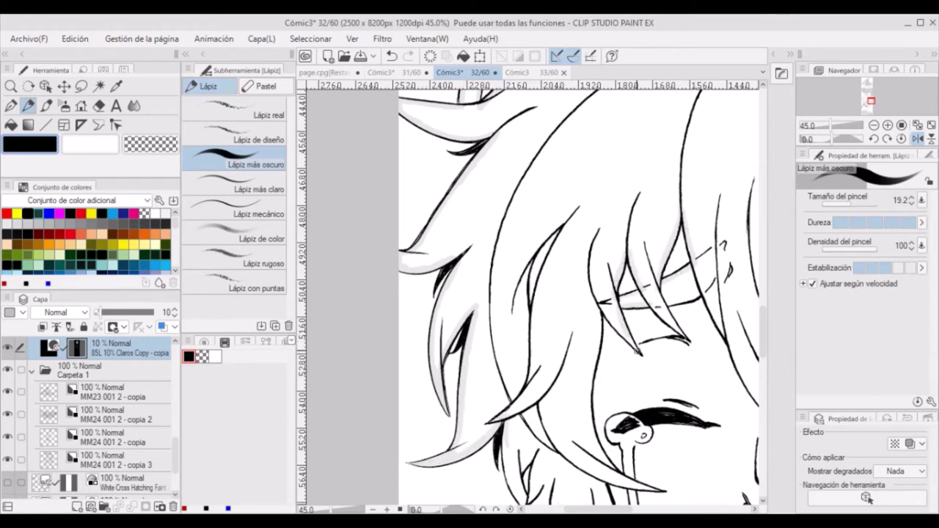
pyautogui.moveTo(620, 306); pyautogui.dragTo(591, 345)
pyautogui.moveTo(679, 307); pyautogui.dragTo(656, 332)
pyautogui.moveTo(706, 287); pyautogui.dragTo(666, 309)
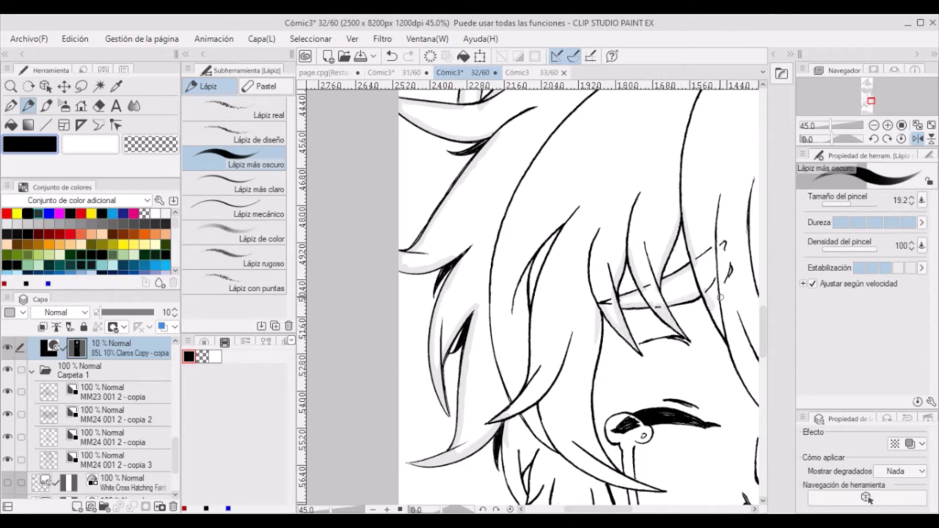
pyautogui.scroll(-5, 723, 330)
pyautogui.hotkey('ctrl', 'z')
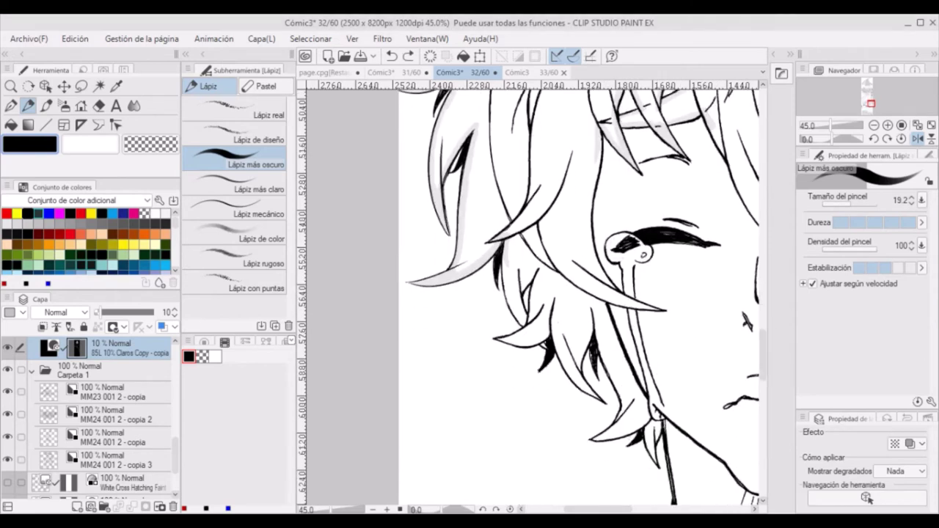
# Tone the lower hair tufts beside the cheek and jaw, up to the long strand below the tearful eye.
pyautogui.moveTo(649, 420)
pyautogui.mouseDown()
pyautogui.moveTo(653, 457)
pyautogui.moveTo(598, 439)
pyautogui.mouseUp()
pyautogui.moveTo(604, 297); pyautogui.dragTo(626, 396)
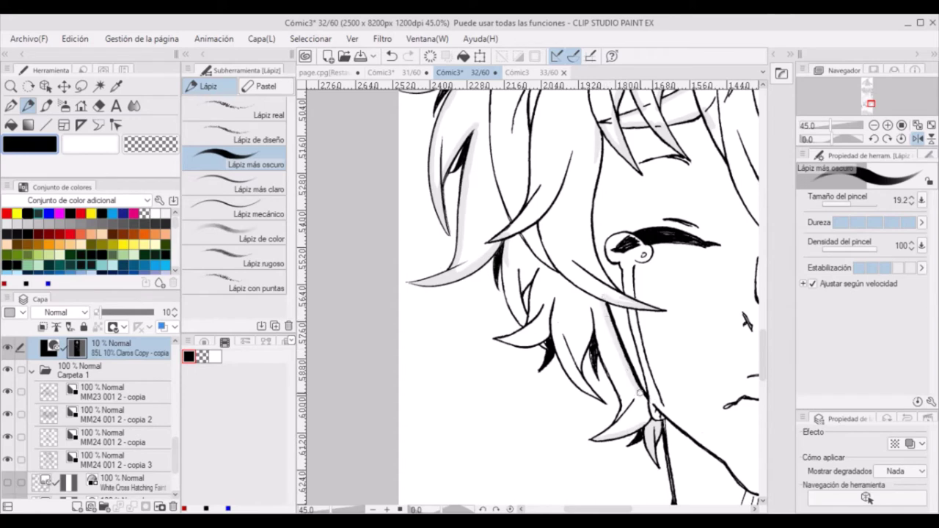
pyautogui.moveTo(596, 316)
pyautogui.mouseDown()
pyautogui.moveTo(615, 382)
pyautogui.moveTo(602, 436)
pyautogui.mouseUp()
pyautogui.moveTo(589, 335)
pyautogui.mouseDown()
pyautogui.moveTo(581, 397)
pyautogui.moveTo(553, 320)
pyautogui.moveTo(506, 342)
pyautogui.mouseUp()
pyautogui.moveTo(536, 272); pyautogui.dragTo(523, 321)
pyautogui.moveTo(506, 259); pyautogui.dragTo(522, 326)
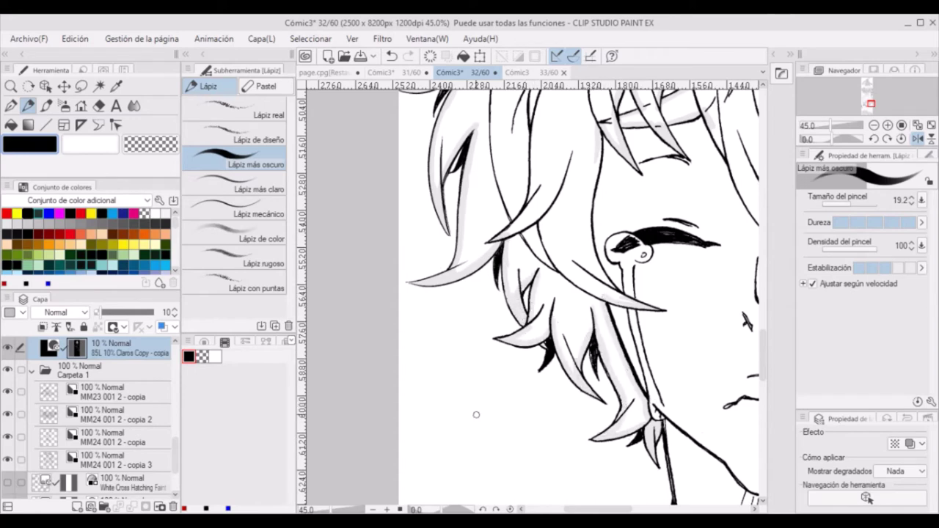
# Ink a short hair line beside the cheek on the MM24 001 2 - copia layer with the G real pen.
pyautogui.moveTo(610, 509); pyautogui.dragTo(638, 509)
pyautogui.press('p')
pyautogui.click(110, 438)
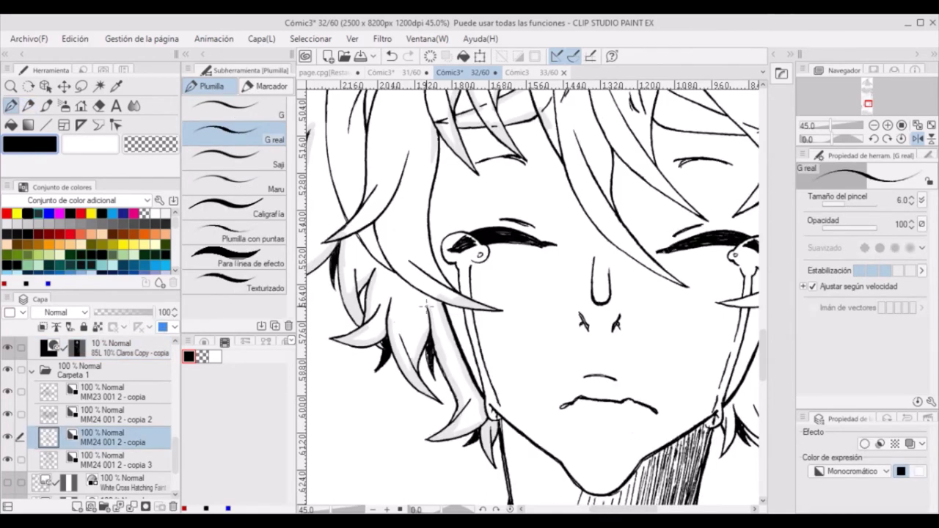
pyautogui.moveTo(411, 285); pyautogui.dragTo(450, 323)
pyautogui.hscroll(3, 415, 280)
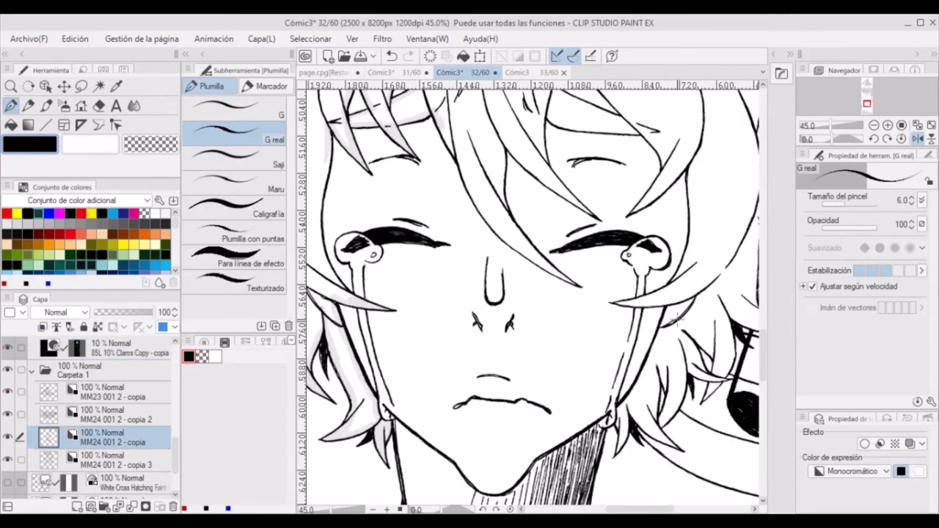
# Return to the 10% Claros layer with the darker pencil and tone the bangs falling between and over the eyes.
pyautogui.click(110, 348)
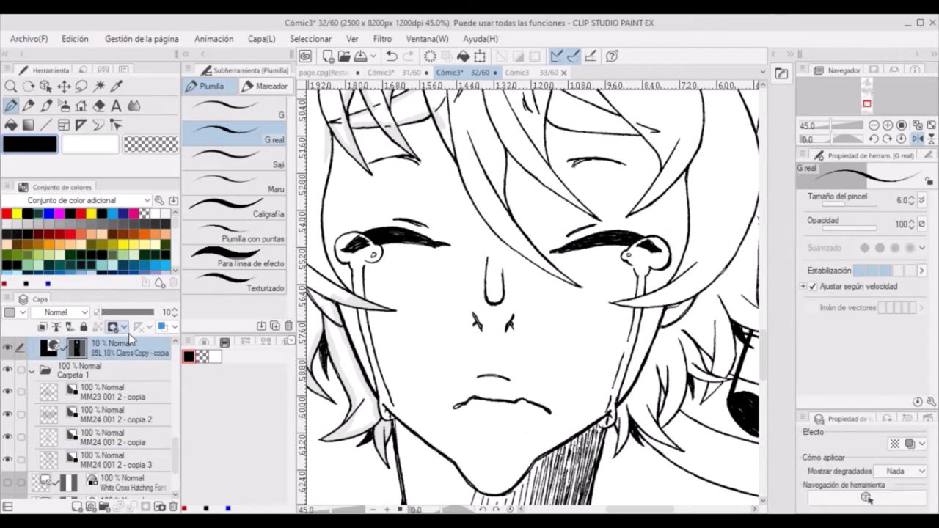
pyautogui.press('p')
pyautogui.hscroll(-4, 344, 320)
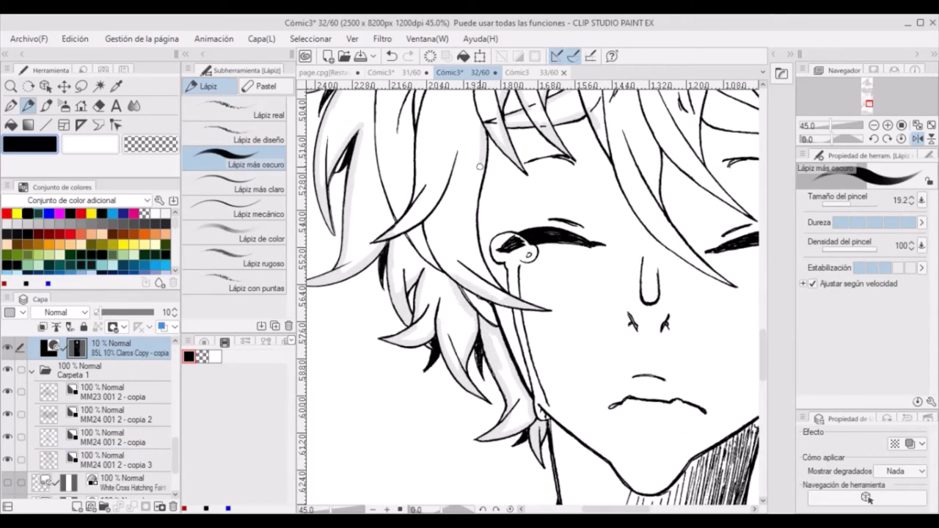
pyautogui.click(912, 140)
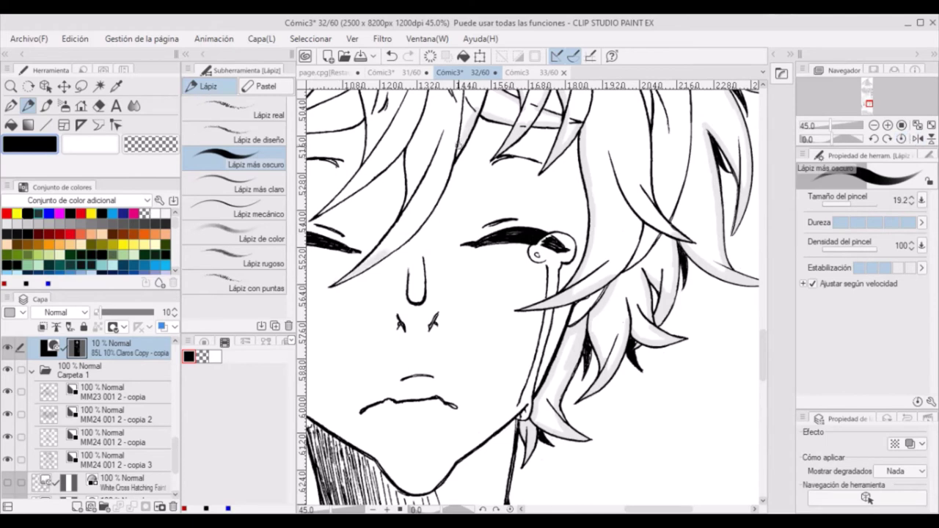
pyautogui.hscroll(-3, 407, 183)
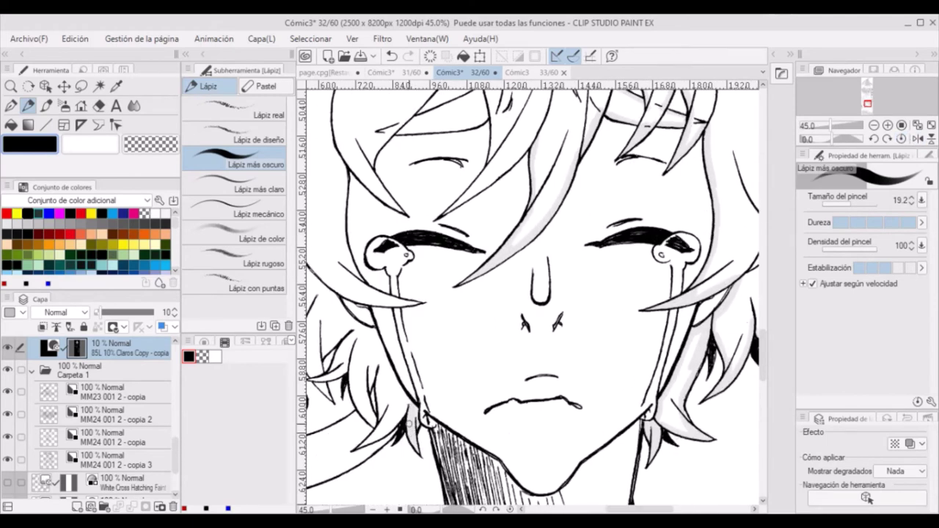
pyautogui.moveTo(395, 133); pyautogui.dragTo(479, 125)
# Tone the hair tufts beside the jaw and the strands framing the cheek on the face's left side.
pyautogui.moveTo(408, 406); pyautogui.dragTo(367, 443)
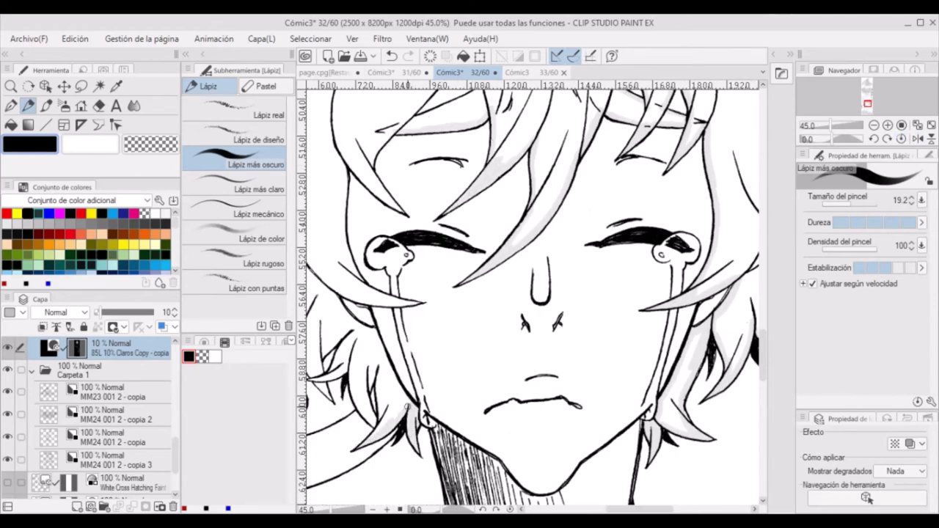
pyautogui.moveTo(337, 296)
pyautogui.mouseDown()
pyautogui.moveTo(373, 334)
pyautogui.moveTo(408, 402)
pyautogui.mouseUp()
pyautogui.moveTo(400, 288); pyautogui.dragTo(334, 306)
pyautogui.moveTo(367, 155)
pyautogui.mouseDown()
pyautogui.moveTo(392, 207)
pyautogui.moveTo(389, 295)
pyautogui.mouseUp()
pyautogui.hscroll(-3, 389, 295)
pyautogui.moveTo(462, 385)
pyautogui.mouseDown()
pyautogui.moveTo(484, 425)
pyautogui.moveTo(452, 363)
pyautogui.moveTo(416, 398)
pyautogui.mouseUp()
pyautogui.moveTo(448, 364)
pyautogui.mouseDown()
pyautogui.moveTo(422, 341)
pyautogui.moveTo(405, 380)
pyautogui.mouseUp()
# Tone the outer locks left of the face and the bangs strand above the left eye.
pyautogui.moveTo(333, 329)
pyautogui.mouseDown()
pyautogui.moveTo(388, 304)
pyautogui.moveTo(378, 210)
pyautogui.mouseUp()
pyautogui.moveTo(363, 269); pyautogui.dragTo(350, 305)
pyautogui.moveTo(376, 218); pyautogui.dragTo(330, 303)
pyautogui.moveTo(342, 153); pyautogui.dragTo(326, 259)
pyautogui.scroll(3, 558, 220)
pyautogui.moveTo(588, 180)
pyautogui.mouseDown()
pyautogui.moveTo(516, 214)
pyautogui.moveTo(555, 156)
pyautogui.mouseUp()
pyautogui.moveTo(545, 174)
pyautogui.mouseDown()
pyautogui.moveTo(586, 118)
pyautogui.moveTo(583, 179)
pyautogui.mouseUp()
pyautogui.hscroll(-3, 403, 268)
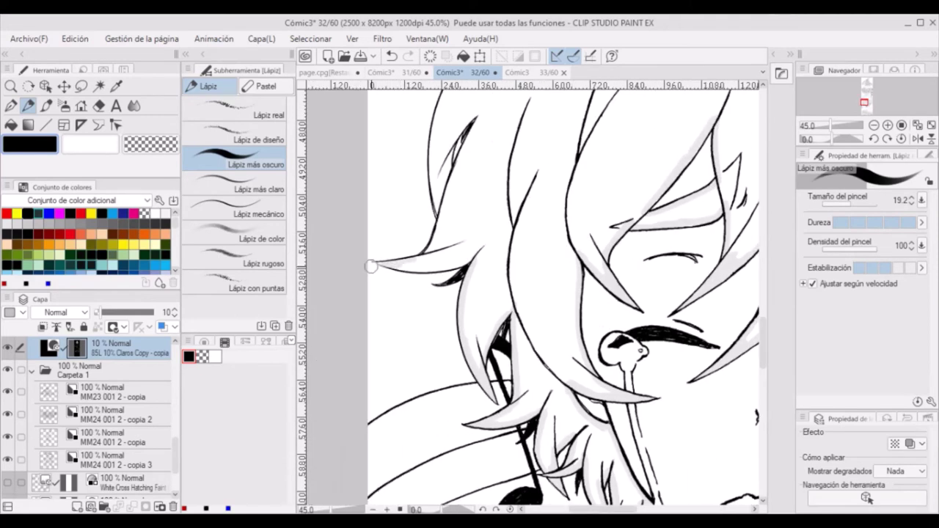
pyautogui.moveTo(387, 272)
pyautogui.mouseDown()
pyautogui.moveTo(470, 258)
pyautogui.moveTo(449, 316)
pyautogui.mouseUp()
# Tone the outer left hair contour and its flicked tips from eye level up to the crown.
pyautogui.scroll(4, 756, 294)
pyautogui.moveTo(443, 241); pyautogui.dragTo(437, 366)
pyautogui.moveTo(466, 201); pyautogui.dragTo(408, 192)
pyautogui.moveTo(373, 139)
pyautogui.mouseDown()
pyautogui.moveTo(431, 196)
pyautogui.moveTo(412, 165)
pyautogui.mouseUp()
pyautogui.scroll(3, 514, 221)
pyautogui.moveTo(485, 221); pyautogui.dragTo(546, 156)
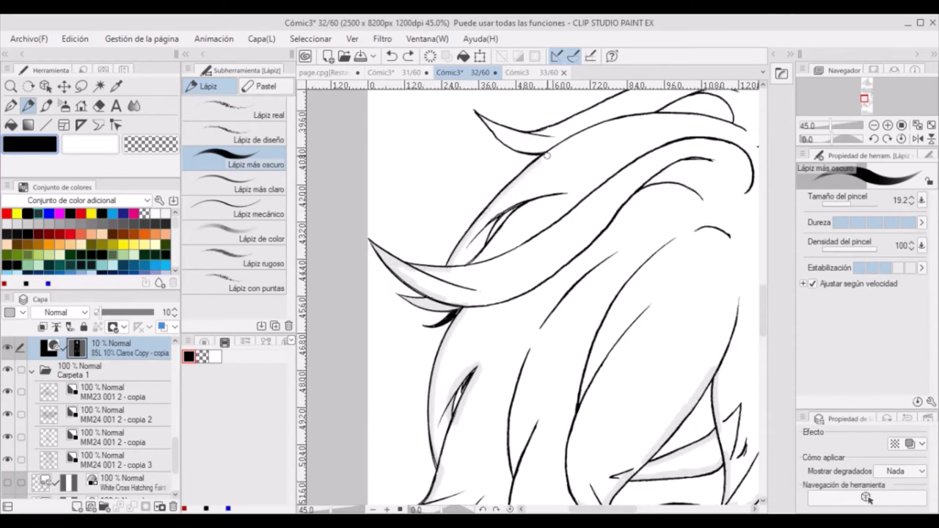
pyautogui.moveTo(532, 197); pyautogui.dragTo(484, 249)
pyautogui.moveTo(477, 118)
pyautogui.mouseDown()
pyautogui.moveTo(550, 151)
pyautogui.moveTo(544, 138)
pyautogui.mouseUp()
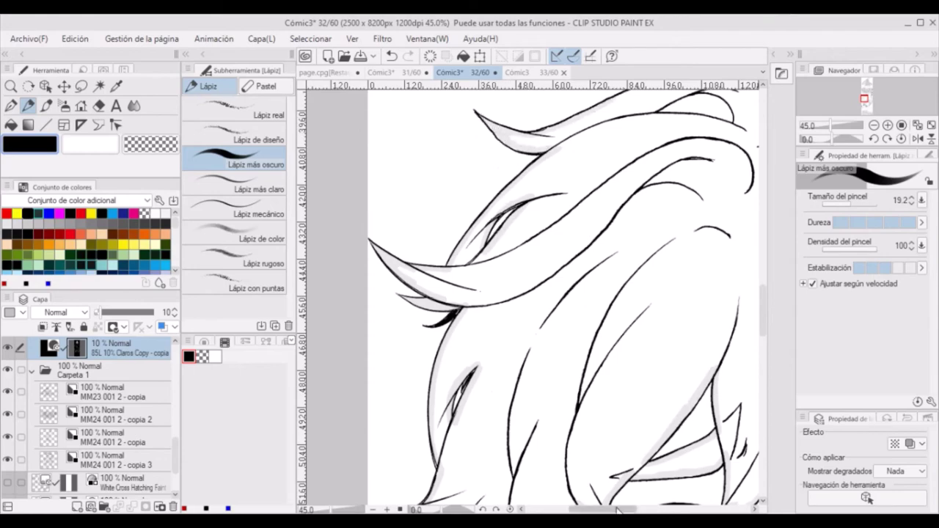
# Tone the inner edges of the crown curls directly below the bouquet.
pyautogui.moveTo(617, 510); pyautogui.dragTo(646, 510)
pyautogui.scroll(2, 558, 294)
pyautogui.moveTo(659, 157); pyautogui.dragTo(601, 188)
pyautogui.moveTo(657, 198)
pyautogui.mouseDown()
pyautogui.moveTo(566, 183)
pyautogui.moveTo(614, 139)
pyautogui.mouseUp()
pyautogui.moveTo(609, 137); pyautogui.dragTo(648, 138)
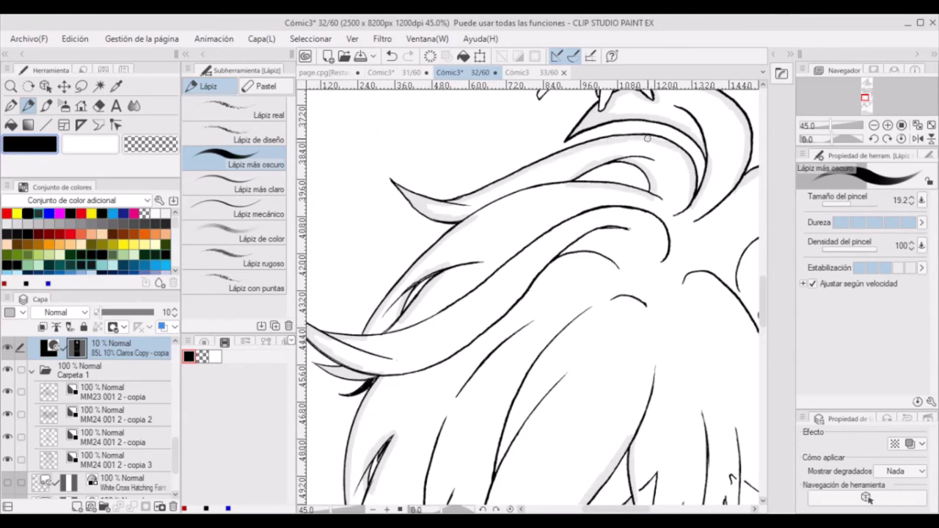
# Select the Tramas Copy 2 - copia and Carpeta 1 folders together and move the artwork up the page.
pyautogui.press('g')
pyautogui.scroll(-3, 660, 220)
pyautogui.scroll(-3, 671, 264)
pyautogui.scroll(-5, 671, 334)
pyautogui.scroll(-3, 91, 400)
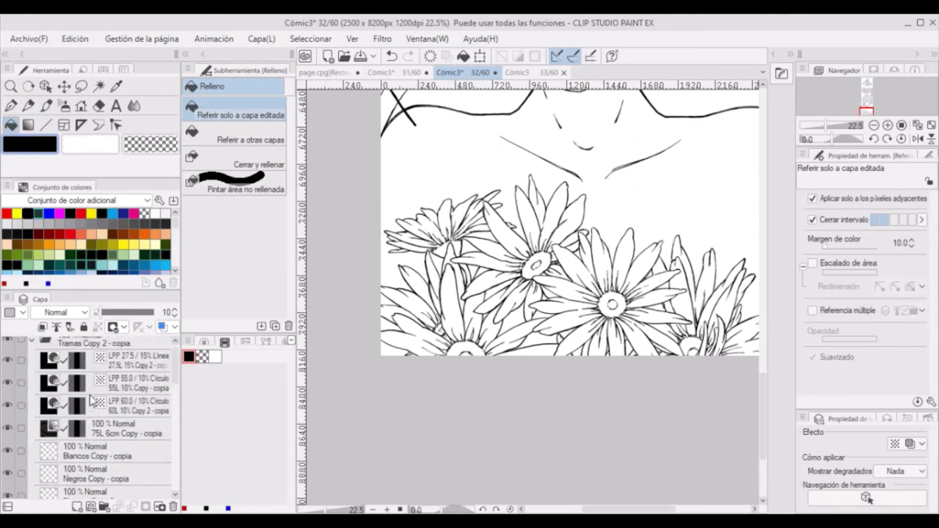
pyautogui.scroll(3, 92, 400)
pyautogui.keyDown('shift'); pyautogui.click(79, 369); pyautogui.keyUp('shift')
pyautogui.click(64, 85)
pyautogui.moveTo(696, 500); pyautogui.dragTo(696, 289)
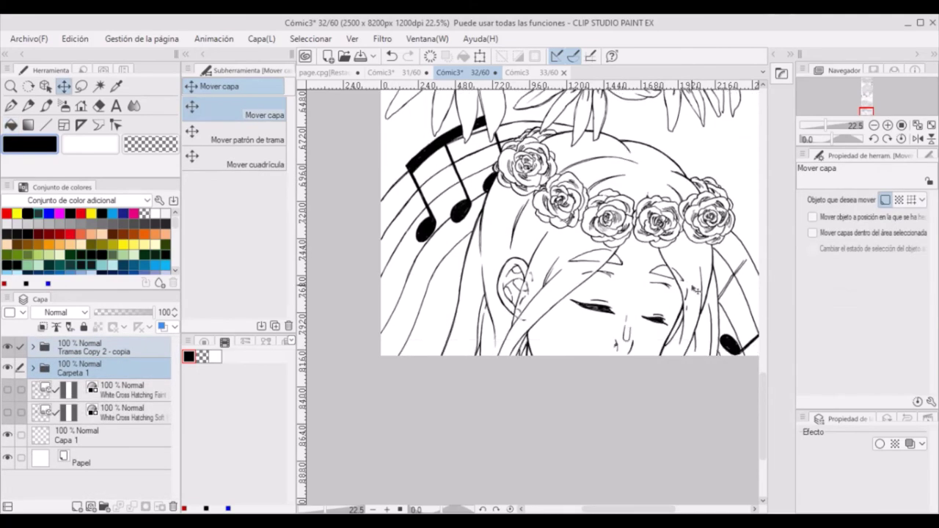
pyautogui.scroll(-4, 696, 290)
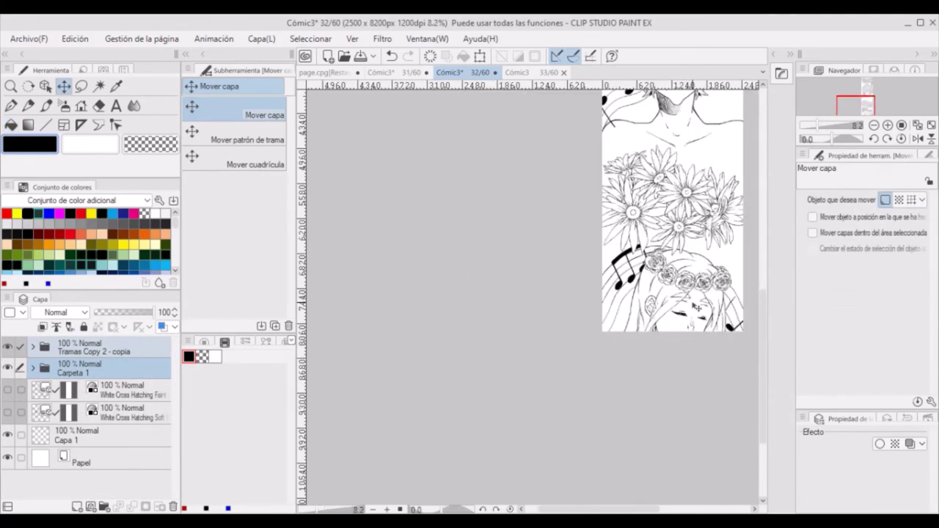
pyautogui.scroll(4, 696, 308)
# Select the 10% Claros tone layer and tone the centers of the daisies above the rose crown.
pyautogui.moveTo(765, 312); pyautogui.dragTo(771, 224)
pyautogui.press('p')
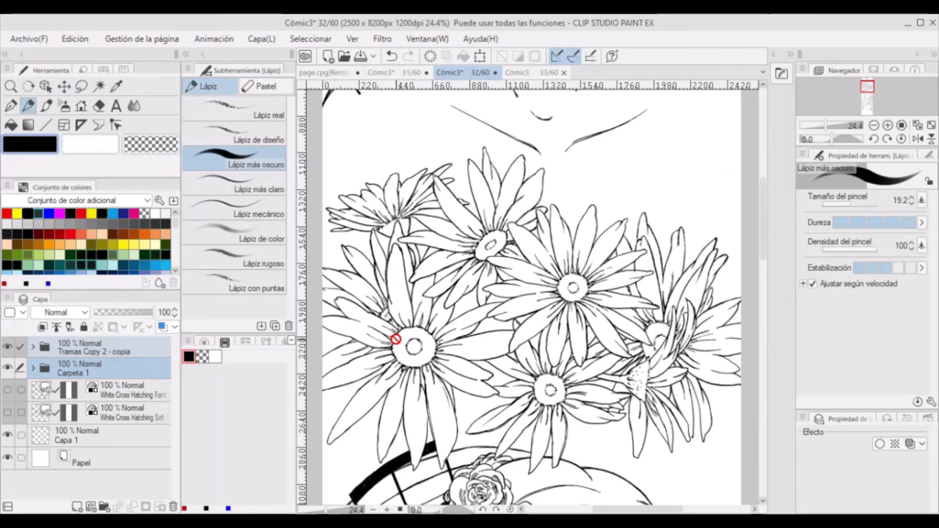
pyautogui.keyDown('ctrl'); pyautogui.keyDown('shift'); pyautogui.click(395, 340); pyautogui.keyUp('shift'); pyautogui.keyUp('ctrl')
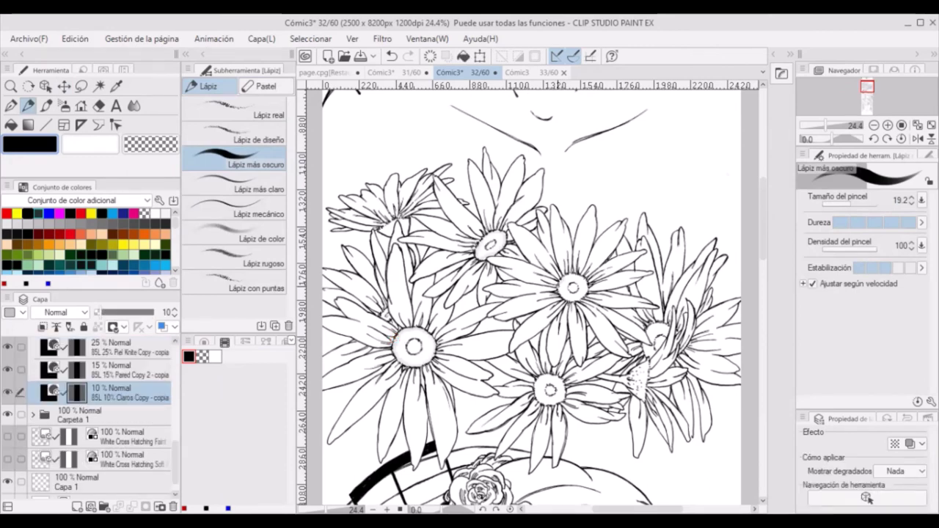
pyautogui.press('g')
pyautogui.scroll(1, 763, 269)
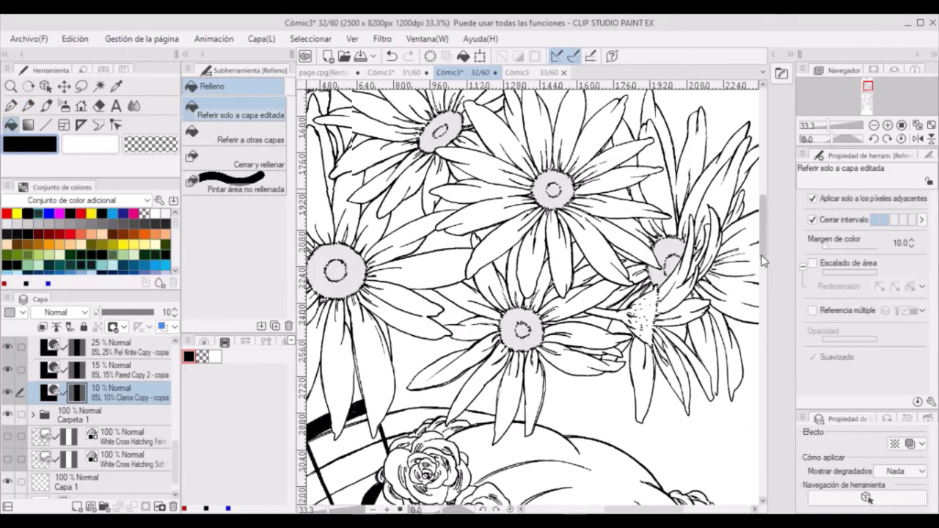
# Outline the hair on top of the head above the rose crown with the pencil and fill it with the 10% tone.
pyautogui.moveTo(763, 220); pyautogui.dragTo(763, 270)
pyautogui.scroll(-3, 511, 217)
pyautogui.press('p')
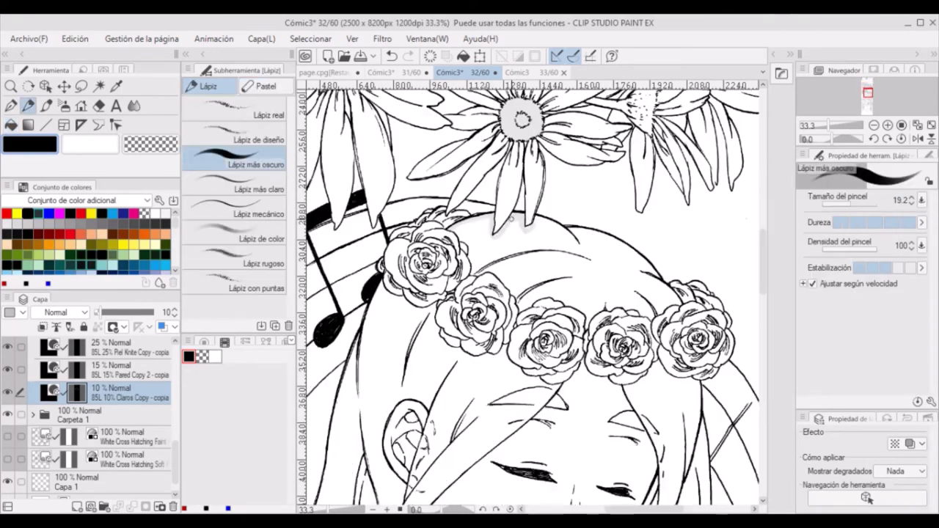
pyautogui.moveTo(523, 231)
pyautogui.mouseDown()
pyautogui.moveTo(600, 233)
pyautogui.moveTo(678, 304)
pyautogui.moveTo(584, 329)
pyautogui.mouseUp()
pyautogui.moveTo(470, 244); pyautogui.dragTo(486, 270)
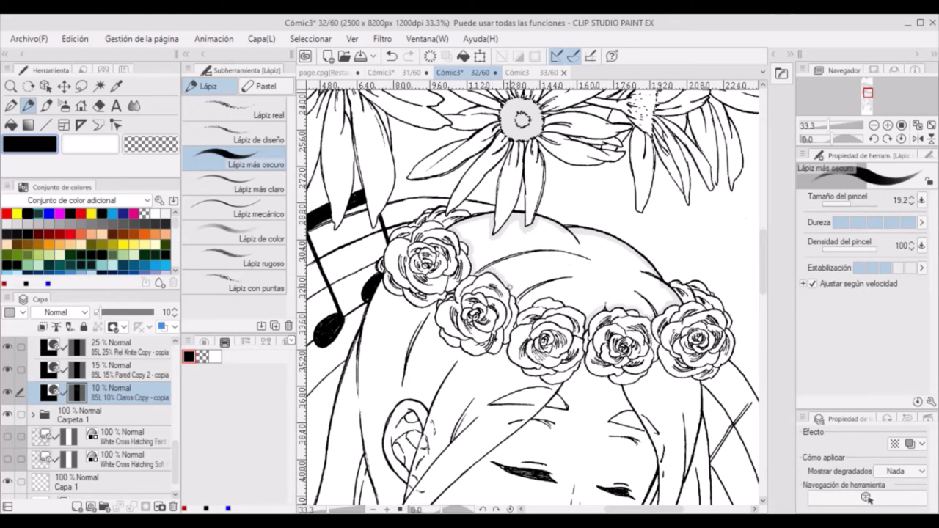
pyautogui.press('g')
pyautogui.click(543, 243)
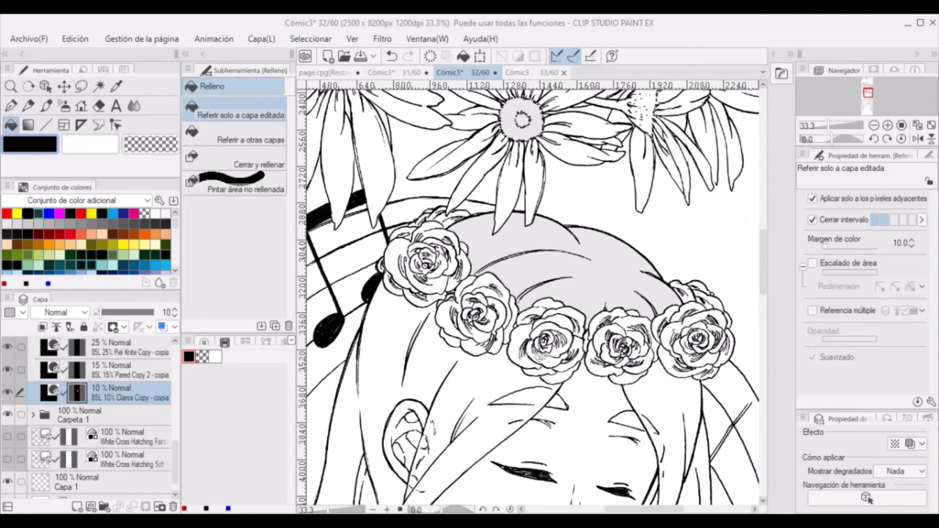
# Outline the tone area of the hair below the roses, around the ear, the bangs and the side locks.
pyautogui.press('p')
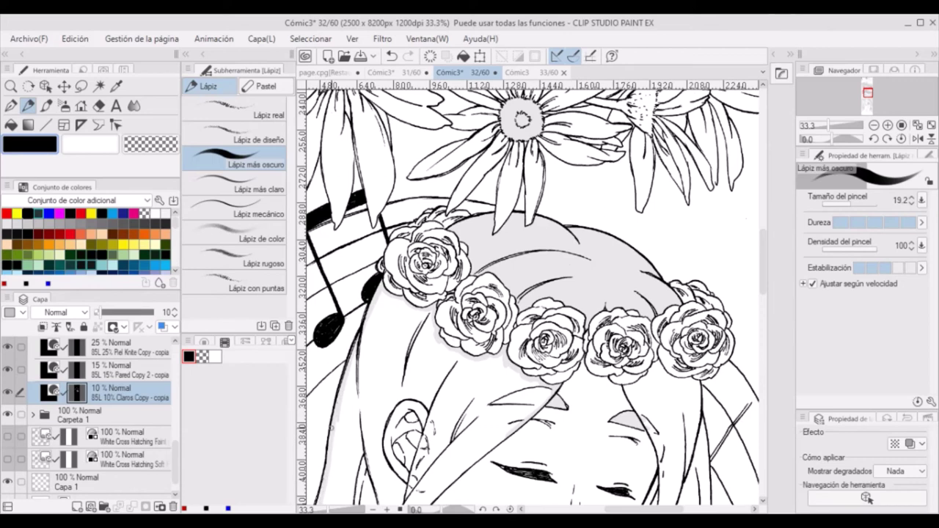
pyautogui.moveTo(402, 411); pyautogui.dragTo(488, 450)
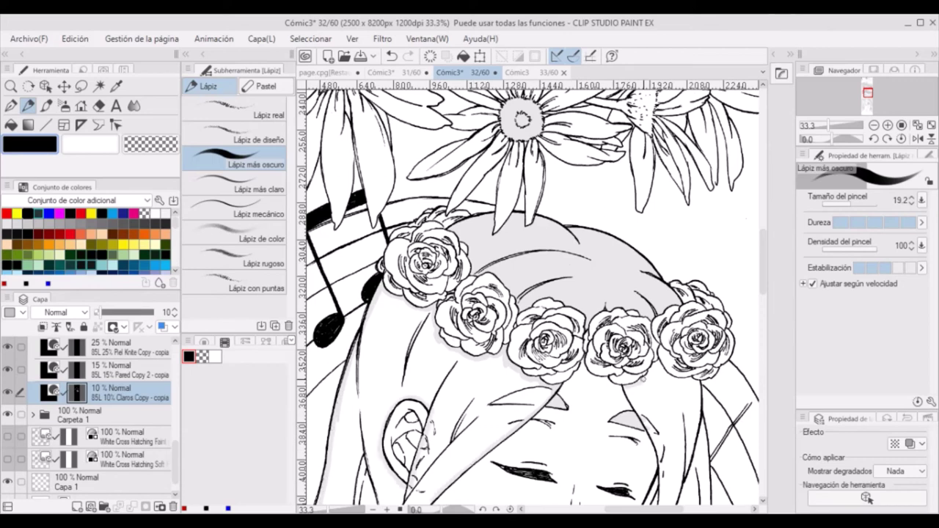
pyautogui.moveTo(643, 379); pyautogui.dragTo(717, 374)
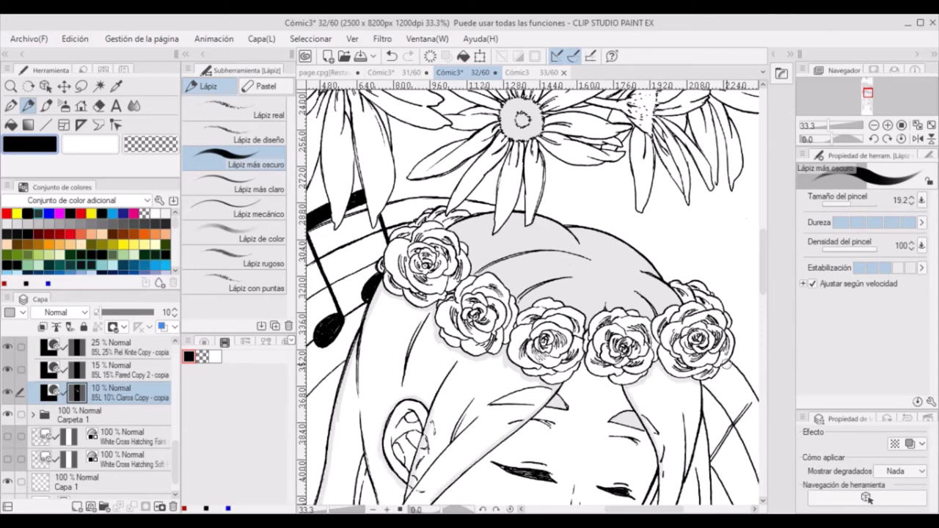
# Expand the Carpeta 1 folder and shade the woman's lips on the 10% Claros tone layer.
pyautogui.scroll(-2, 528, 294)
pyautogui.scroll(-1, 32, 404)
pyautogui.click(31, 398)
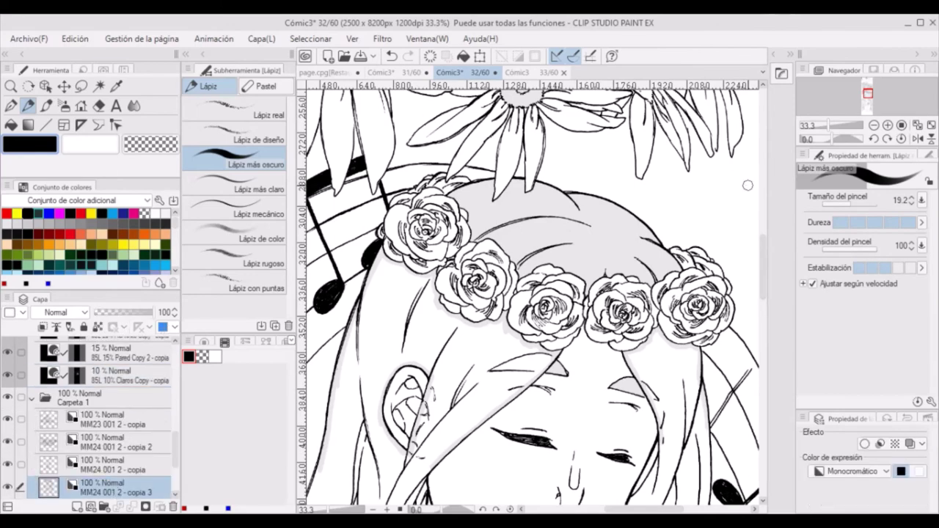
pyautogui.scroll(-5, 764, 297)
pyautogui.moveTo(542, 284)
pyautogui.mouseDown()
pyautogui.moveTo(575, 273)
pyautogui.moveTo(561, 309)
pyautogui.mouseUp()
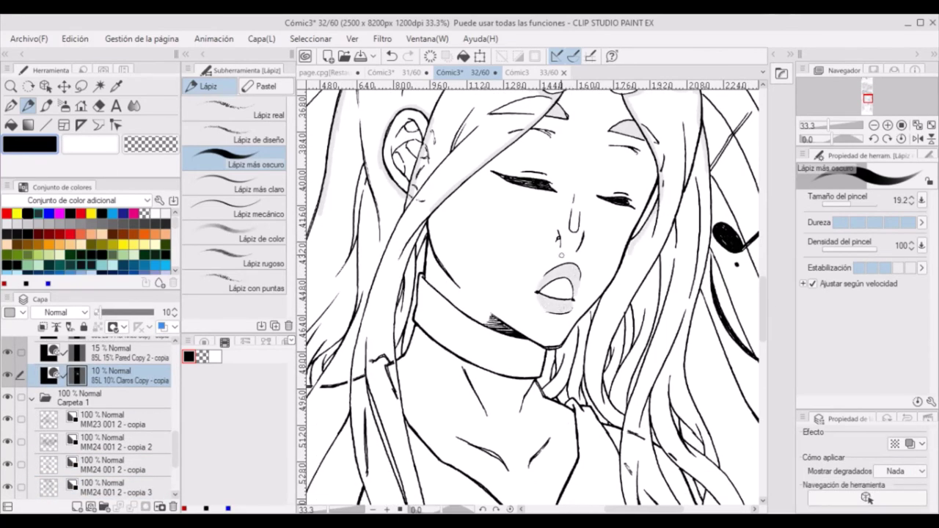
pyautogui.keyDown('ctrl'); pyautogui.keyDown('shift'); pyautogui.click(550, 317); pyautogui.keyUp('shift'); pyautogui.keyUp('ctrl')
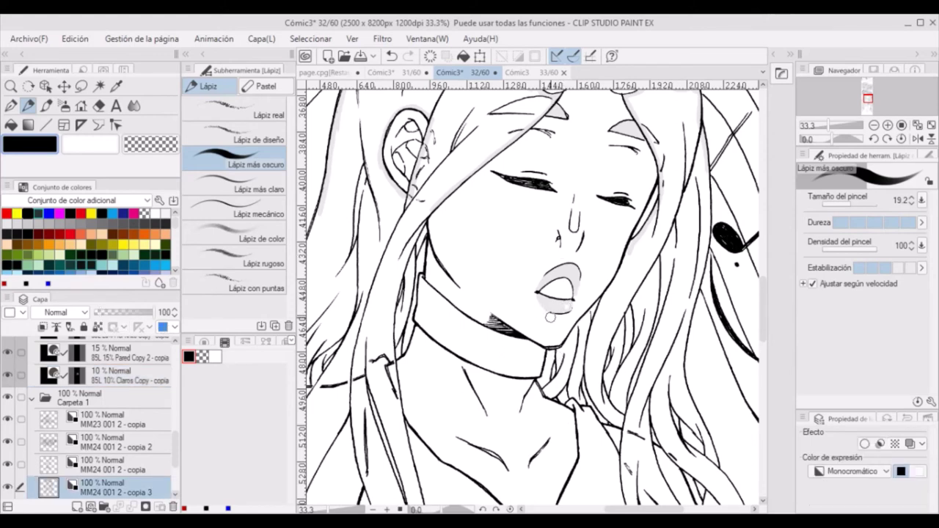
pyautogui.keyDown('ctrl'); pyautogui.keyDown('shift'); pyautogui.click(551, 317); pyautogui.keyUp('shift'); pyautogui.keyUp('ctrl')
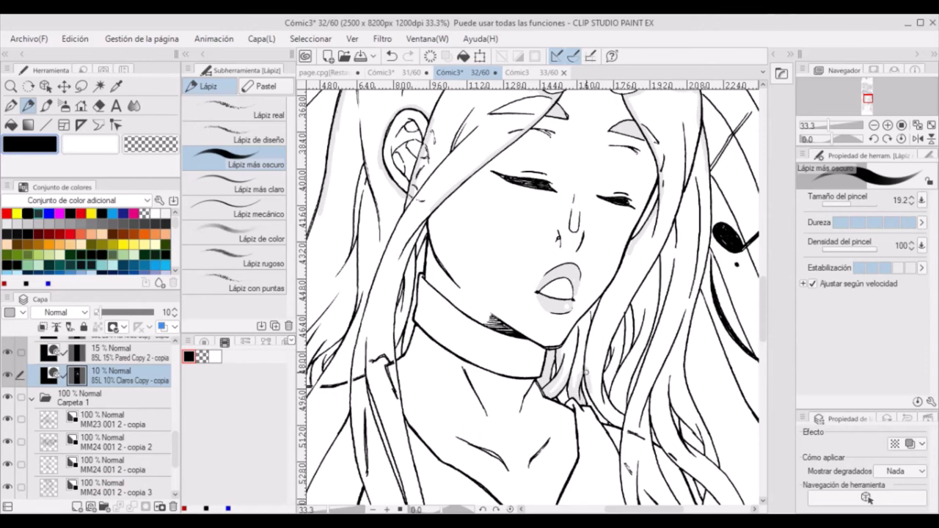
# Outline the tone area of the hair strands beside the neck and down both sides of the face on the 10% layer.
pyautogui.moveTo(591, 396); pyautogui.dragTo(597, 422)
pyautogui.press('p')
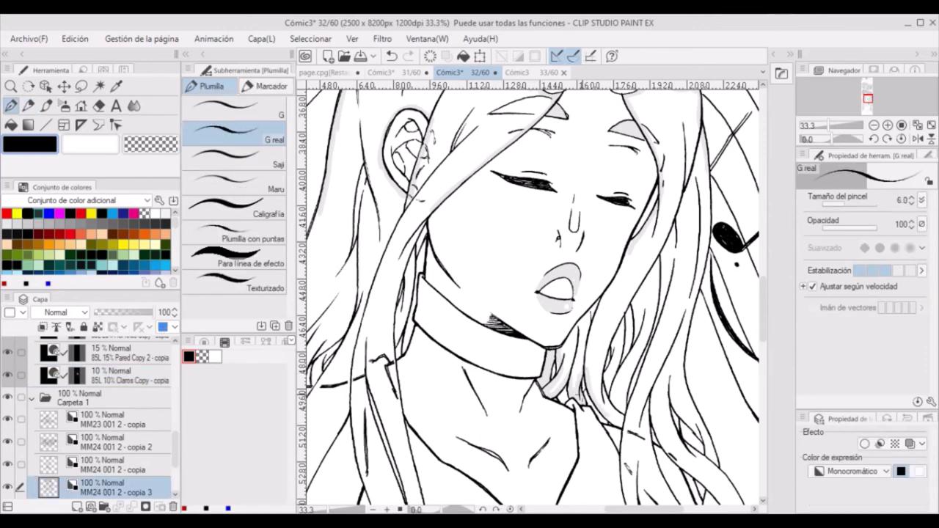
pyautogui.keyDown('ctrl'); pyautogui.keyDown('shift'); pyautogui.click(598, 415); pyautogui.keyUp('shift'); pyautogui.keyUp('ctrl')
pyautogui.press('p')
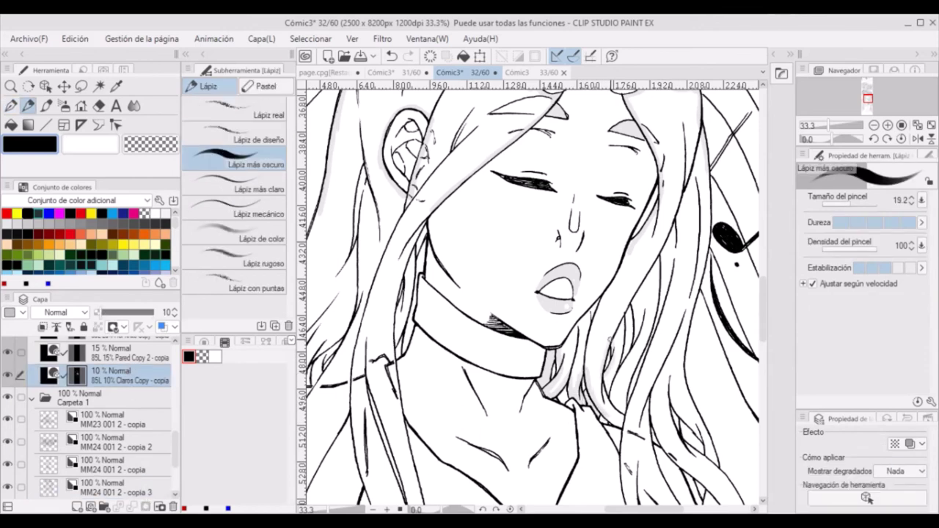
pyautogui.keyDown('ctrl'); pyautogui.keyDown('shift'); pyautogui.click(632, 288); pyautogui.keyUp('shift'); pyautogui.keyUp('ctrl')
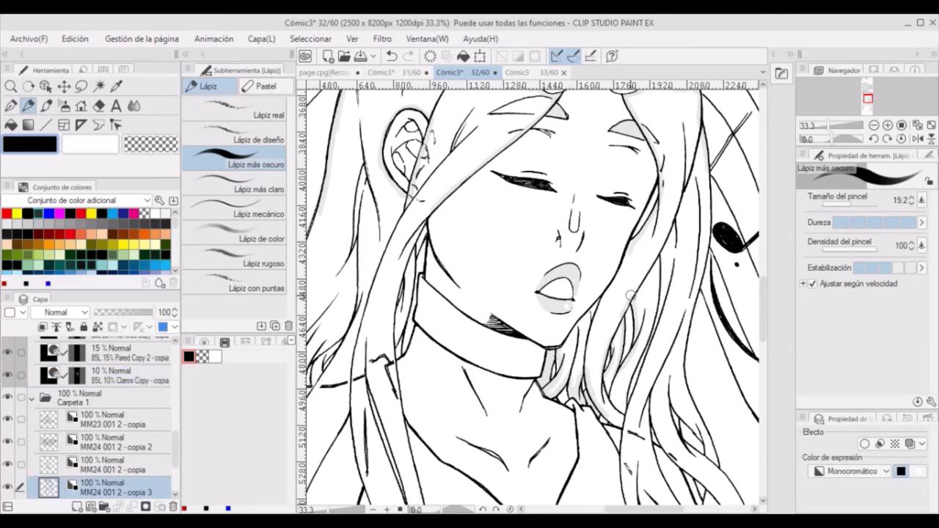
pyautogui.keyDown('ctrl'); pyautogui.keyDown('shift'); pyautogui.click(607, 348); pyautogui.keyUp('shift'); pyautogui.keyUp('ctrl')
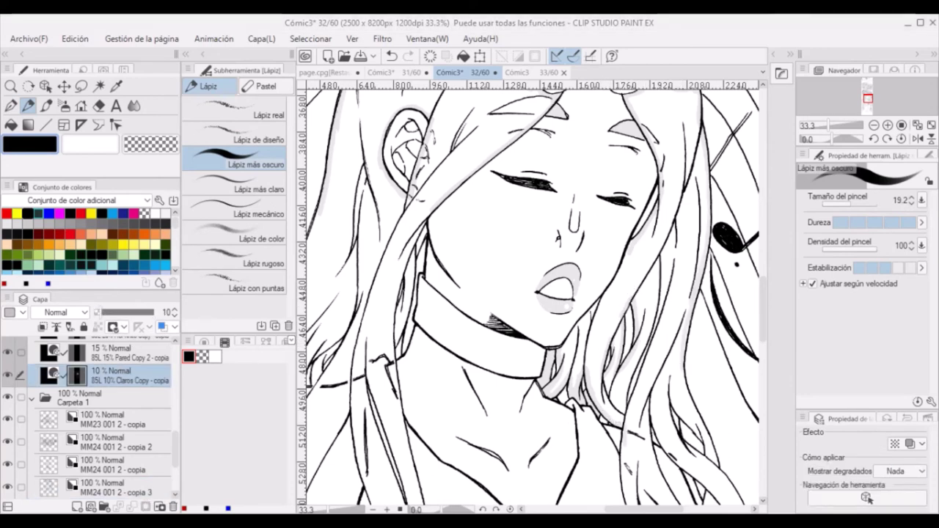
pyautogui.moveTo(690, 399); pyautogui.dragTo(708, 447)
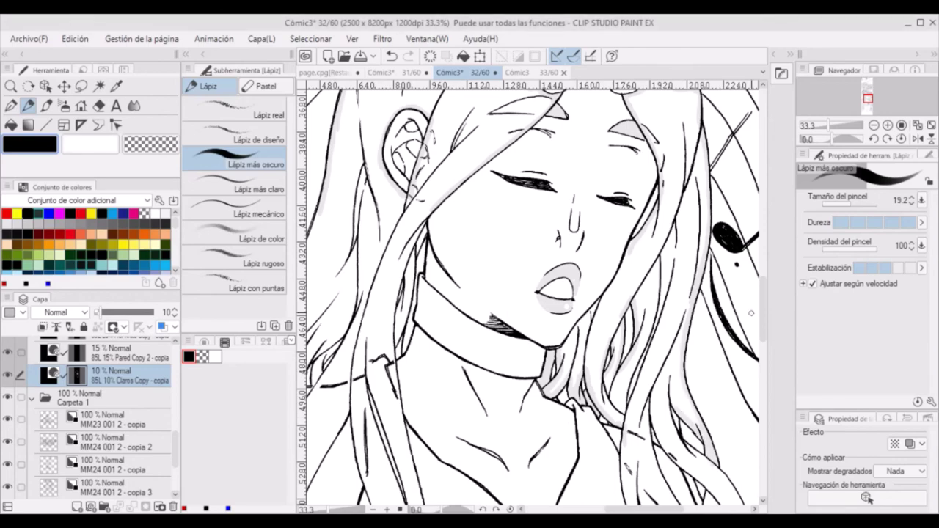
pyautogui.moveTo(430, 207); pyautogui.dragTo(422, 270)
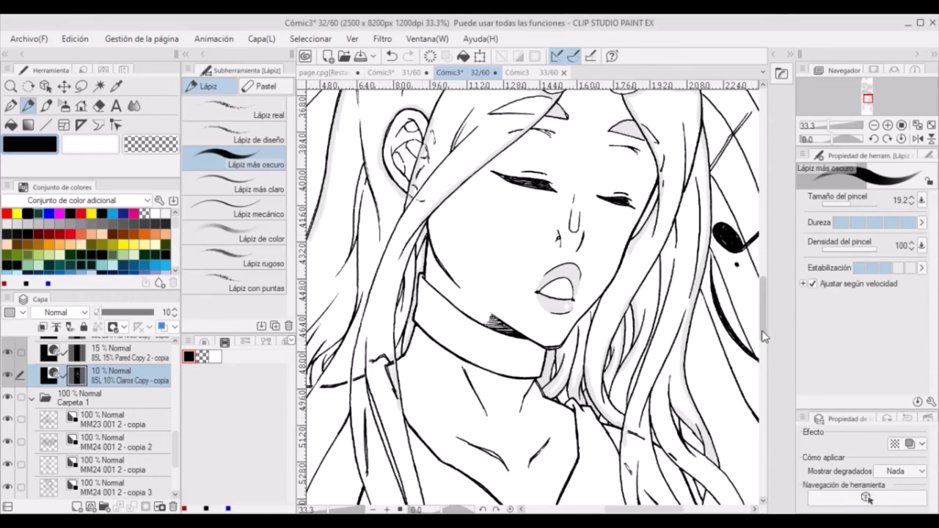
# Outline the tone area of the long wavy locks falling over the shoulder to the right of the chest rose.
pyautogui.scroll(-5, 532, 294)
pyautogui.hscroll(3, 533, 293)
pyautogui.moveTo(587, 219)
pyautogui.mouseDown()
pyautogui.moveTo(681, 457)
pyautogui.moveTo(653, 485)
pyautogui.moveTo(640, 331)
pyautogui.moveTo(606, 290)
pyautogui.moveTo(652, 351)
pyautogui.mouseUp()
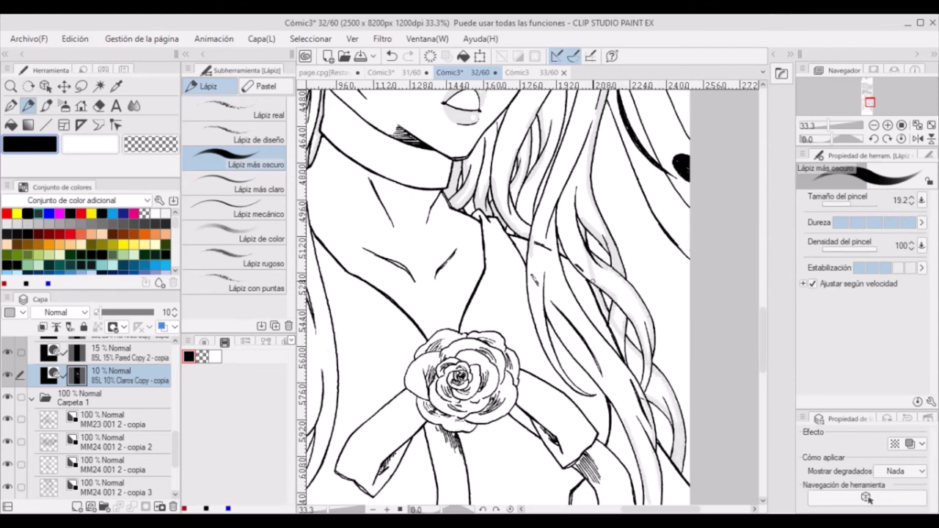
pyautogui.moveTo(571, 381)
pyautogui.mouseDown()
pyautogui.moveTo(543, 308)
pyautogui.moveTo(538, 323)
pyautogui.moveTo(527, 258)
pyautogui.moveTo(565, 341)
pyautogui.moveTo(623, 418)
pyautogui.mouseUp()
# Touch up the outlines of the locks on the right side of the figure and fill them with the 10% tone.
pyautogui.press('g')
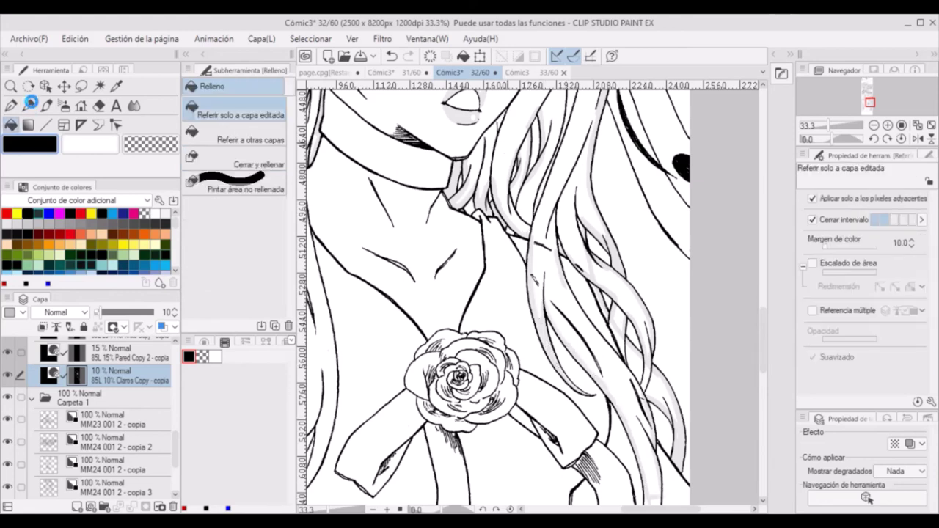
pyautogui.scroll(3, 493, 297)
pyautogui.press('p')
pyautogui.press('g')
pyautogui.scroll(3, 586, 186)
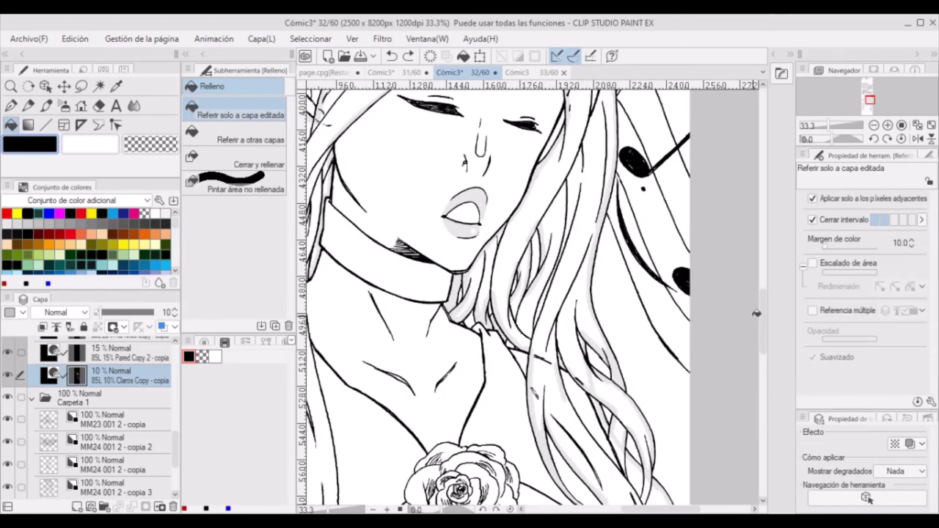
pyautogui.scroll(-5, 585, 187)
pyautogui.press('p')
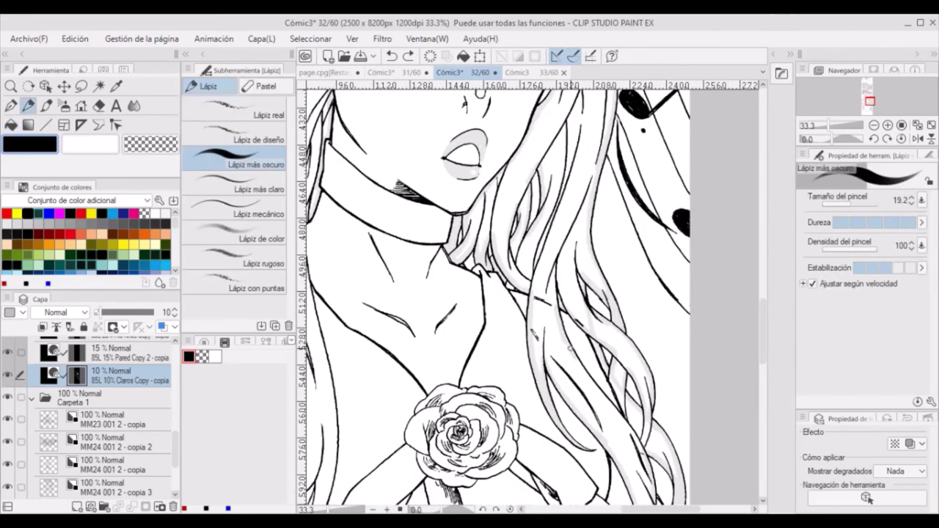
pyautogui.press('g')
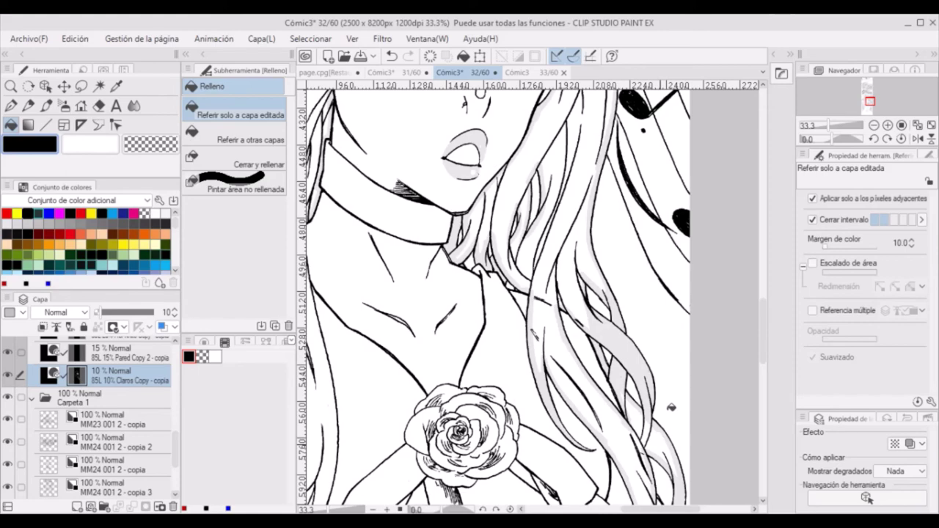
pyautogui.scroll(-3, 670, 407)
pyautogui.scroll(2, 762, 314)
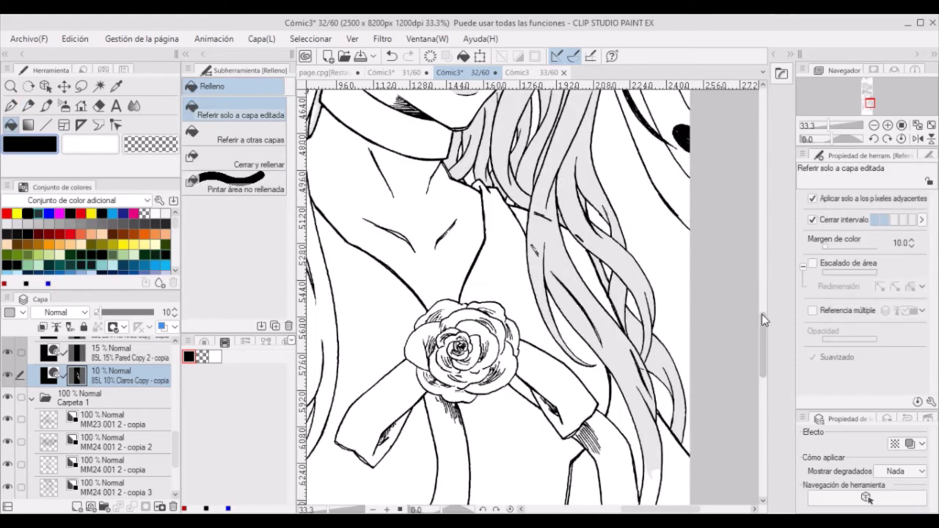
# Shade the lower tips of the right-hand locks and the small strands below the bow with the 10% tone.
pyautogui.scroll(-6, 753, 312)
pyautogui.press('p')
pyautogui.moveTo(652, 246); pyautogui.dragTo(627, 334)
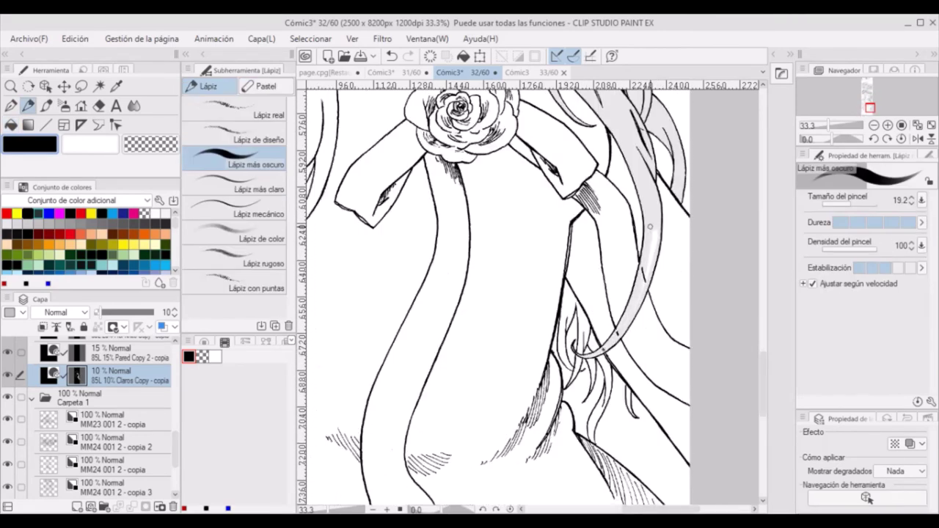
pyautogui.moveTo(650, 224); pyautogui.dragTo(644, 279)
pyautogui.moveTo(580, 317); pyautogui.dragTo(563, 386)
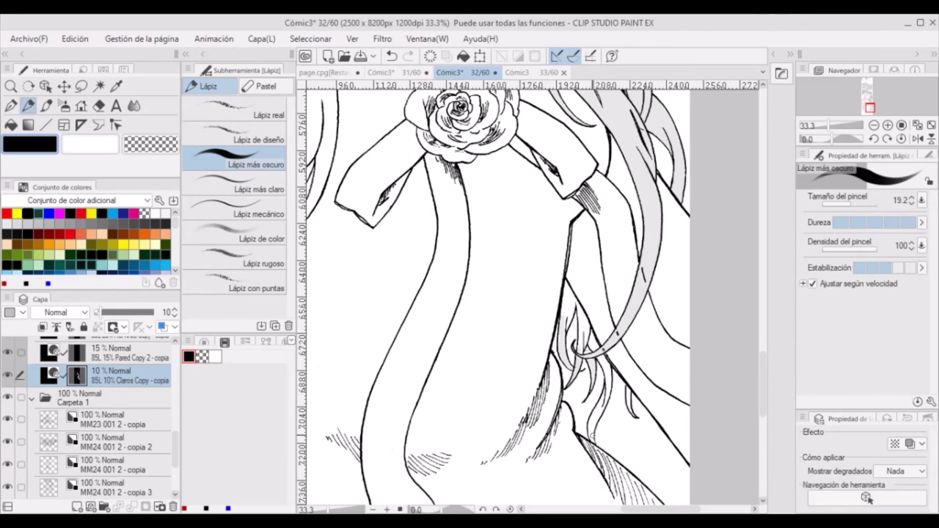
pyautogui.moveTo(600, 358); pyautogui.dragTo(592, 440)
pyautogui.moveTo(586, 283); pyautogui.dragTo(563, 352)
pyautogui.moveTo(597, 324); pyautogui.dragTo(579, 351)
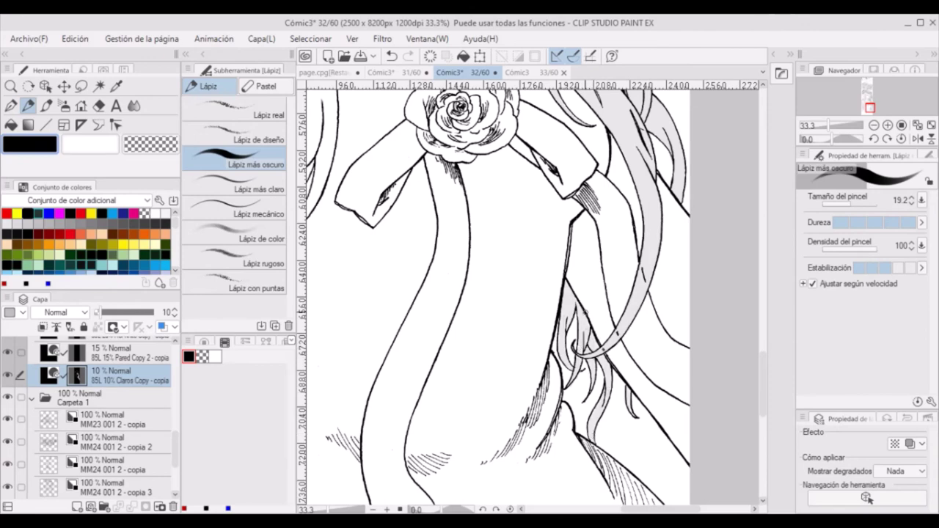
# Outline the curled lock left of the bow and the crossing strands beneath it with the 10% tone.
pyautogui.hscroll(-5, 528, 294)
pyautogui.moveTo(519, 254); pyautogui.dragTo(499, 281)
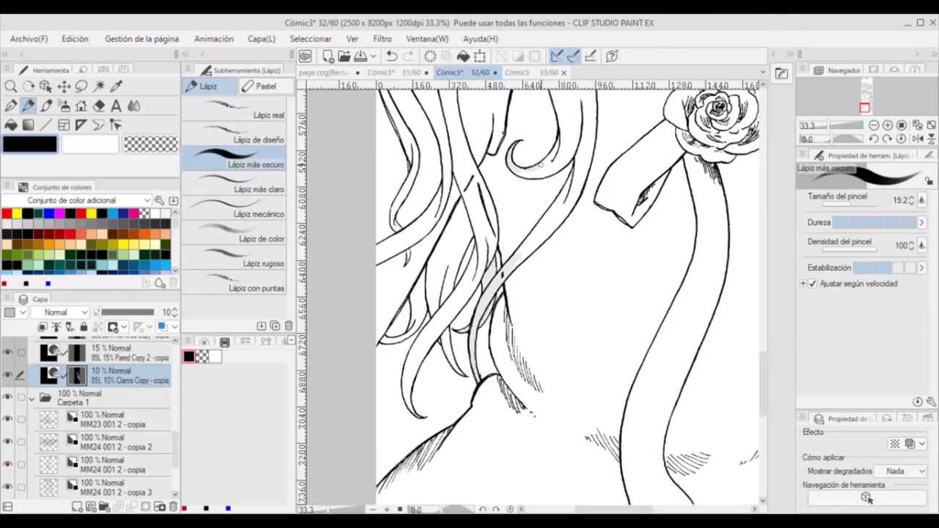
pyautogui.moveTo(564, 93)
pyautogui.mouseDown()
pyautogui.moveTo(541, 163)
pyautogui.moveTo(574, 173)
pyautogui.mouseUp()
pyautogui.moveTo(596, 93)
pyautogui.mouseDown()
pyautogui.moveTo(588, 169)
pyautogui.moveTo(515, 257)
pyautogui.mouseUp()
pyautogui.moveTo(424, 332)
pyautogui.mouseDown()
pyautogui.moveTo(408, 411)
pyautogui.moveTo(423, 353)
pyautogui.mouseUp()
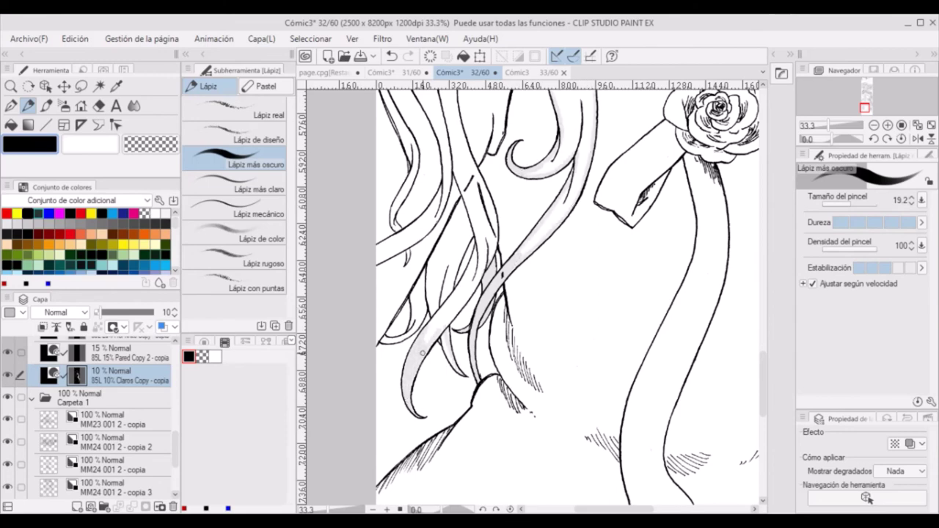
pyautogui.moveTo(478, 279)
pyautogui.mouseDown()
pyautogui.moveTo(452, 320)
pyautogui.moveTo(454, 236)
pyautogui.mouseUp()
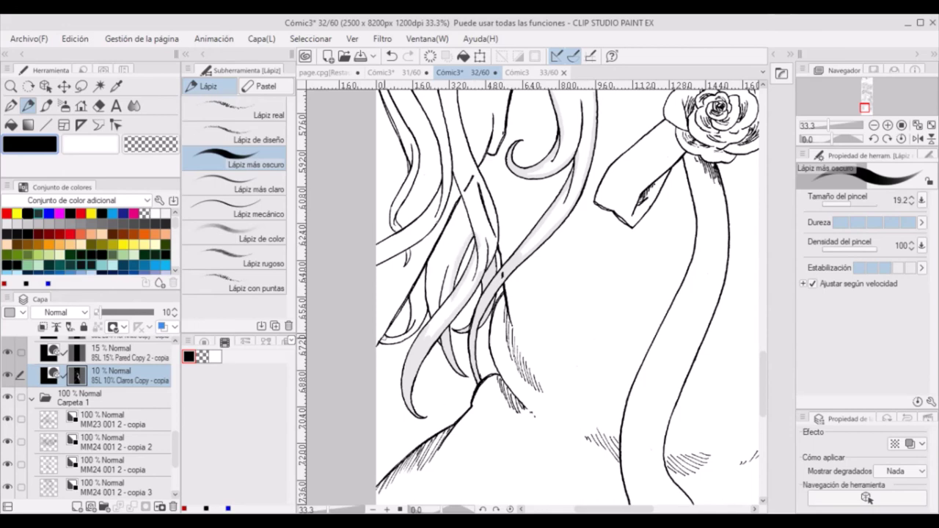
# Outline the outer left hair locks down to their curled tips at the page edge with the 10% tone.
pyautogui.moveTo(436, 300); pyautogui.dragTo(404, 339)
pyautogui.moveTo(461, 201); pyautogui.dragTo(377, 342)
pyautogui.scroll(3, 441, 279)
pyautogui.moveTo(428, 315); pyautogui.dragTo(377, 350)
pyautogui.moveTo(451, 257); pyautogui.dragTo(421, 327)
pyautogui.moveTo(414, 253); pyautogui.dragTo(392, 321)
pyautogui.moveTo(386, 151)
pyautogui.mouseDown()
pyautogui.moveTo(378, 184)
pyautogui.moveTo(394, 260)
pyautogui.mouseUp()
pyautogui.moveTo(468, 127)
pyautogui.mouseDown()
pyautogui.moveTo(456, 193)
pyautogui.moveTo(488, 289)
pyautogui.mouseUp()
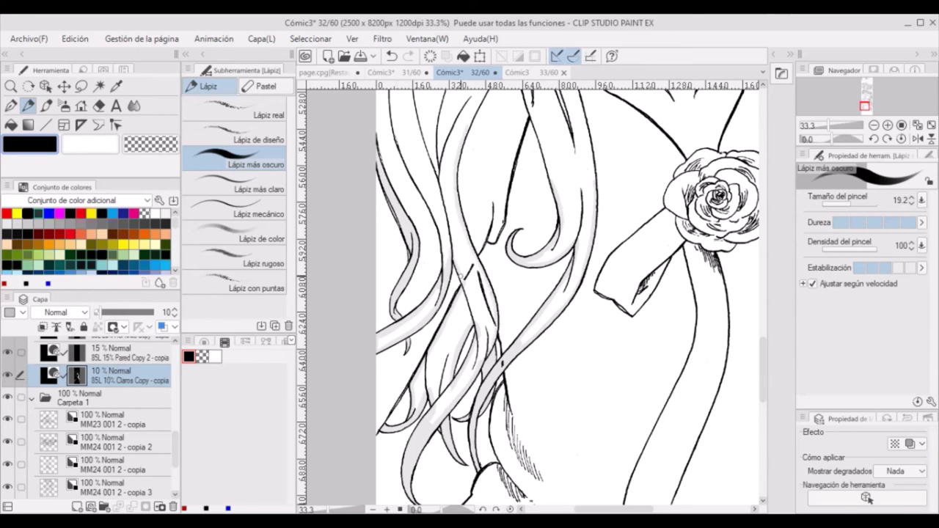
# Outline the long left locks hanging over the shoulder and chest with the 10% tone.
pyautogui.scroll(4, 461, 282)
pyautogui.moveTo(565, 157); pyautogui.dragTo(587, 292)
pyautogui.moveTo(533, 127); pyautogui.dragTo(577, 273)
pyautogui.moveTo(532, 108); pyautogui.dragTo(576, 261)
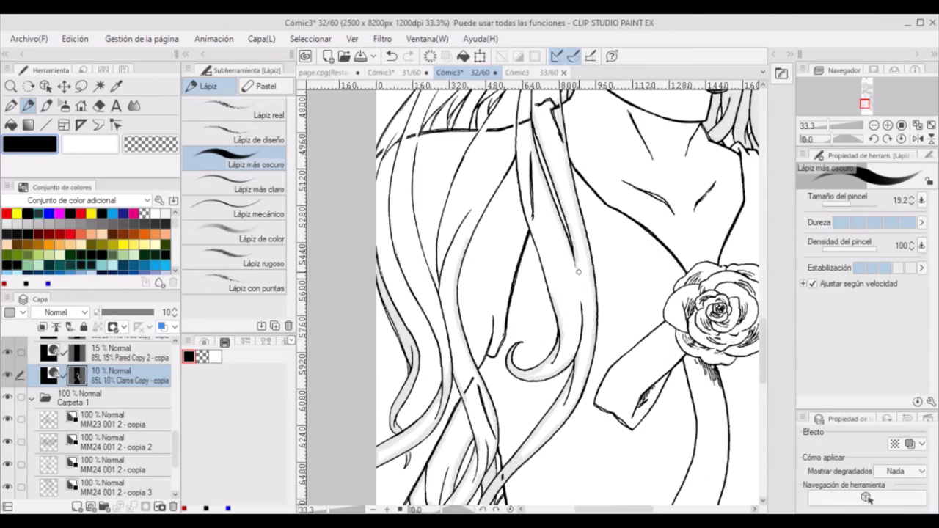
pyautogui.moveTo(520, 139)
pyautogui.mouseDown()
pyautogui.moveTo(549, 297)
pyautogui.moveTo(470, 238)
pyautogui.mouseUp()
pyautogui.moveTo(483, 123); pyautogui.dragTo(440, 293)
pyautogui.moveTo(417, 124); pyautogui.dragTo(426, 293)
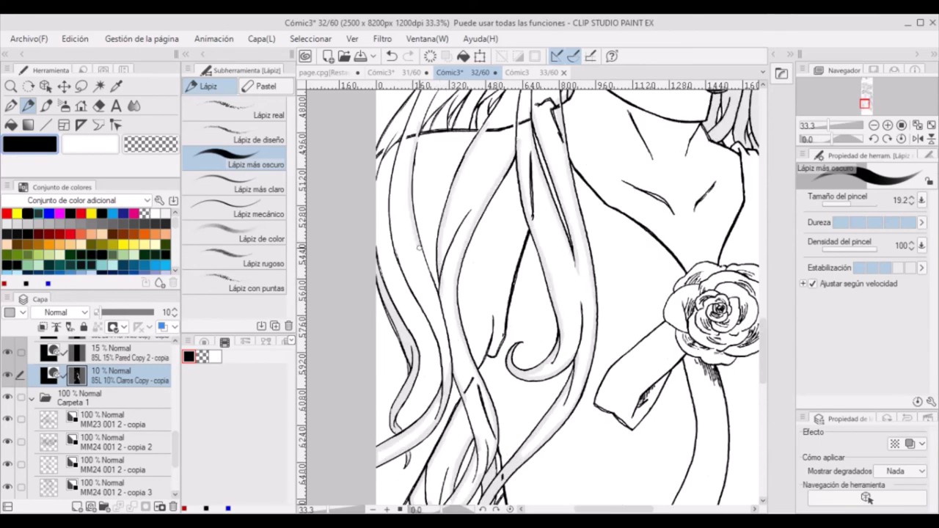
pyautogui.moveTo(405, 138)
pyautogui.mouseDown()
pyautogui.moveTo(391, 203)
pyautogui.moveTo(440, 343)
pyautogui.moveTo(378, 173)
pyautogui.mouseUp()
pyautogui.moveTo(411, 101); pyautogui.dragTo(389, 129)
# Outline the short strands behind the left shoulder and fill the left side of the hair with the 10% tone.
pyautogui.scroll(4, 411, 147)
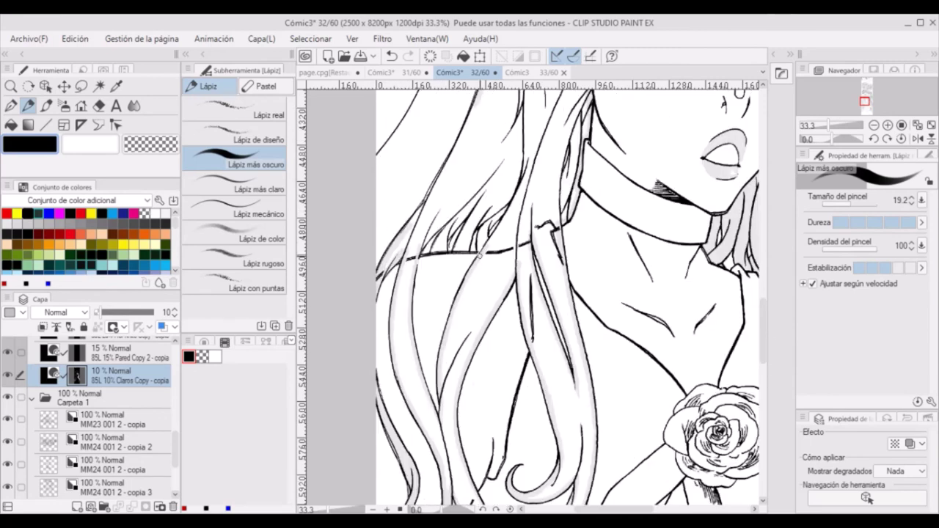
pyautogui.moveTo(505, 209)
pyautogui.mouseDown()
pyautogui.moveTo(477, 259)
pyautogui.moveTo(433, 254)
pyautogui.mouseUp()
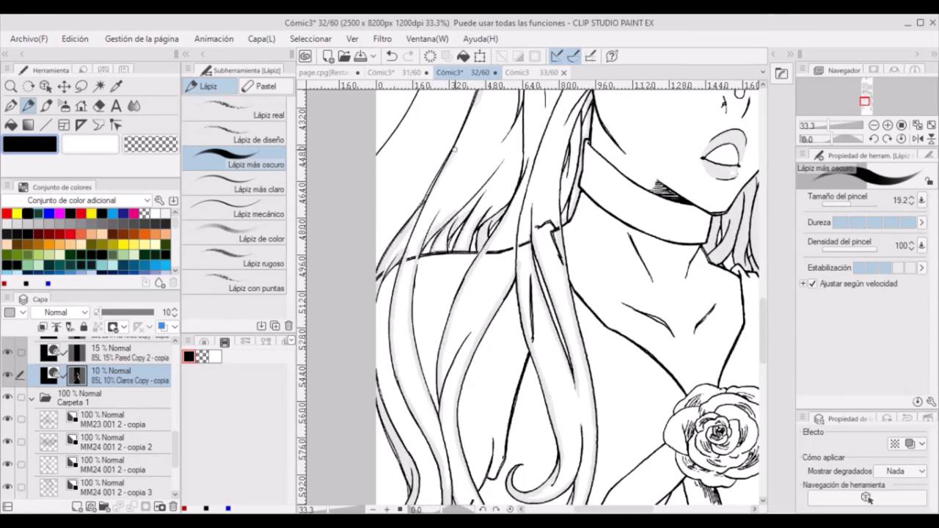
pyautogui.press('g')
pyautogui.scroll(10, 772, 257)
pyautogui.scroll(-15, 772, 257)
pyautogui.scroll(2, 176, 439)
# Select the 25% Piel Knite tone layer and outline the bow loop to the left of the chest rose.
pyautogui.click(110, 371)
pyautogui.press('p')
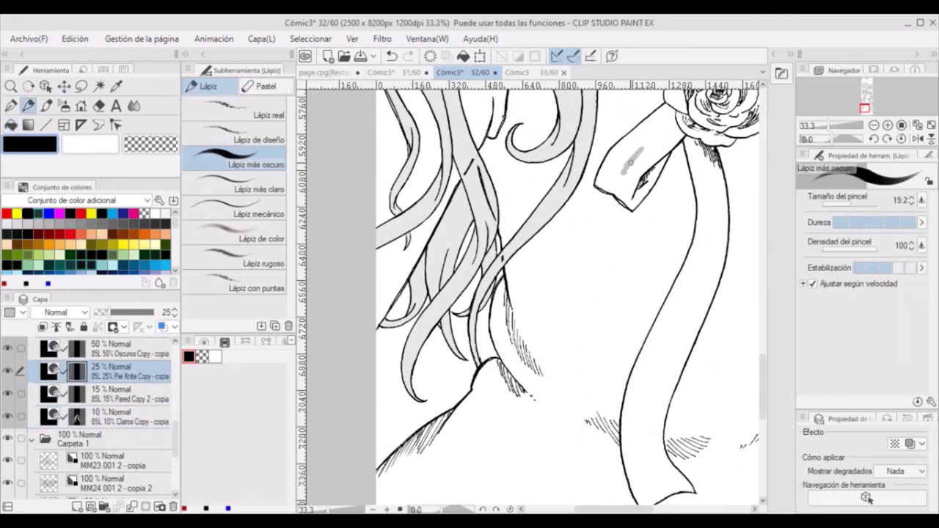
pyautogui.moveTo(640, 146)
pyautogui.mouseDown()
pyautogui.moveTo(624, 173)
pyautogui.moveTo(683, 136)
pyautogui.mouseUp()
pyautogui.moveTo(681, 137); pyautogui.dragTo(670, 107)
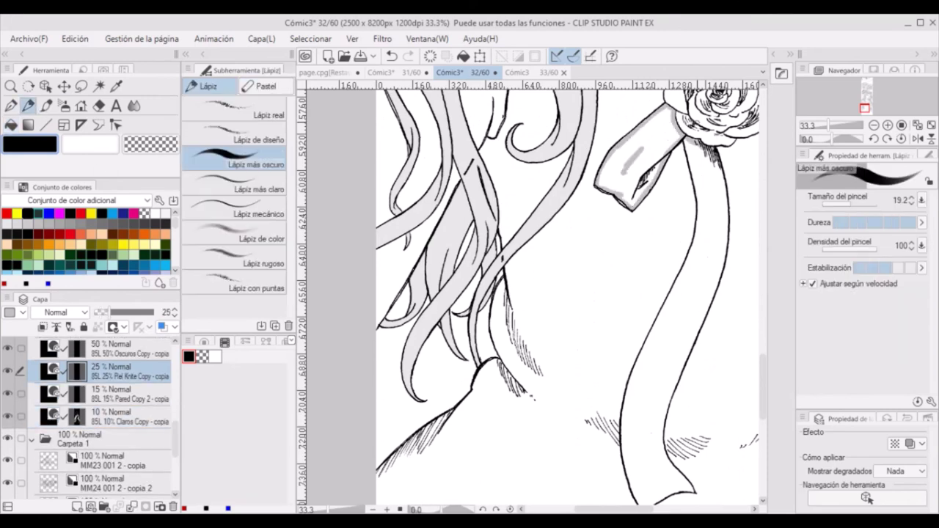
# Outline the hanging ribbon tail and the ribbon section behind the right lock, and fill them with the 25% tone.
pyautogui.moveTo(558, 294); pyautogui.dragTo(389, 253)
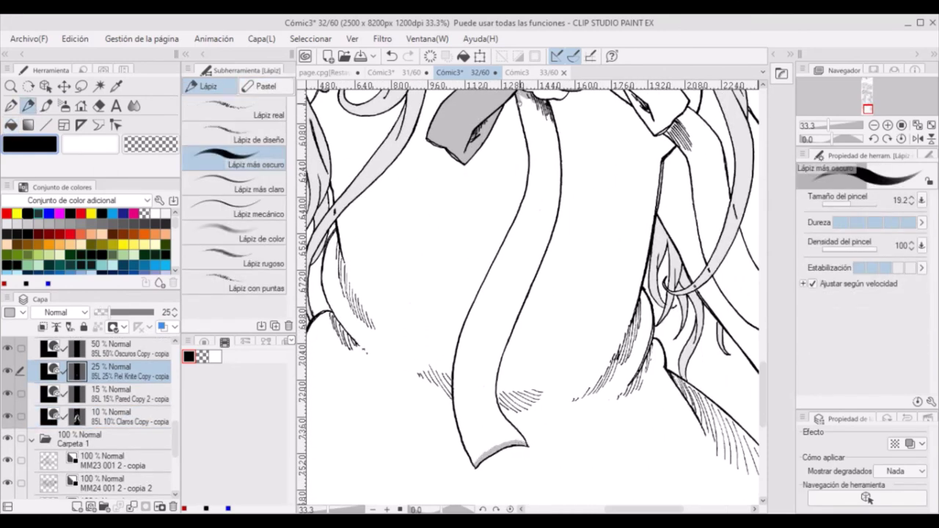
pyautogui.moveTo(518, 103); pyautogui.dragTo(535, 175)
pyautogui.moveTo(559, 101)
pyautogui.mouseDown()
pyautogui.moveTo(543, 257)
pyautogui.moveTo(518, 307)
pyautogui.mouseUp()
pyautogui.moveTo(531, 173)
pyautogui.mouseDown()
pyautogui.moveTo(456, 367)
pyautogui.moveTo(459, 440)
pyautogui.moveTo(474, 464)
pyautogui.mouseUp()
pyautogui.moveTo(525, 442)
pyautogui.mouseDown()
pyautogui.moveTo(492, 378)
pyautogui.moveTo(518, 293)
pyautogui.moveTo(332, 293)
pyautogui.mouseUp()
pyautogui.moveTo(535, 228)
pyautogui.mouseDown()
pyautogui.moveTo(580, 279)
pyautogui.moveTo(597, 335)
pyautogui.mouseUp()
pyautogui.press('g')
pyautogui.click(572, 257)
# Outline the right ribbon tail and the right bow loop beside the rose and fill them with the 25% tone.
pyautogui.press('p')
pyautogui.moveTo(514, 132); pyautogui.dragTo(521, 242)
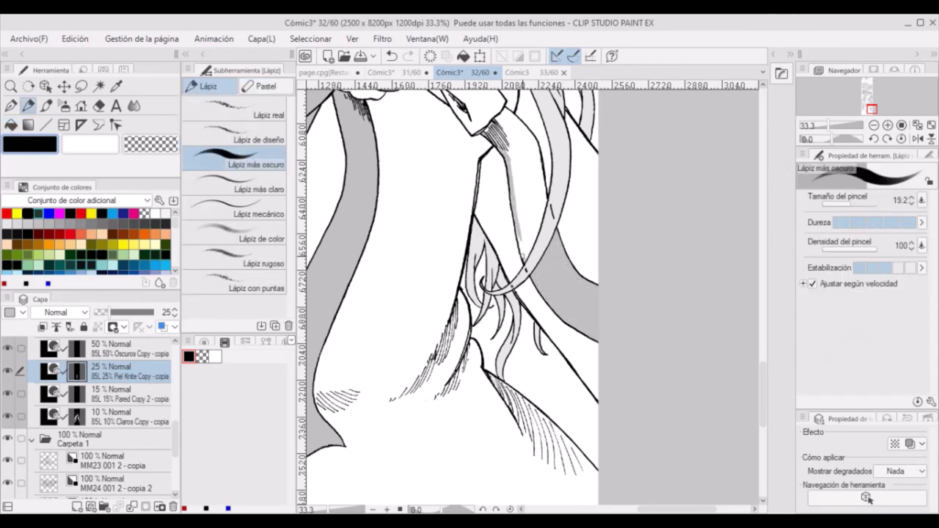
pyautogui.moveTo(527, 195); pyautogui.dragTo(543, 254)
pyautogui.moveTo(502, 107); pyautogui.dragTo(537, 220)
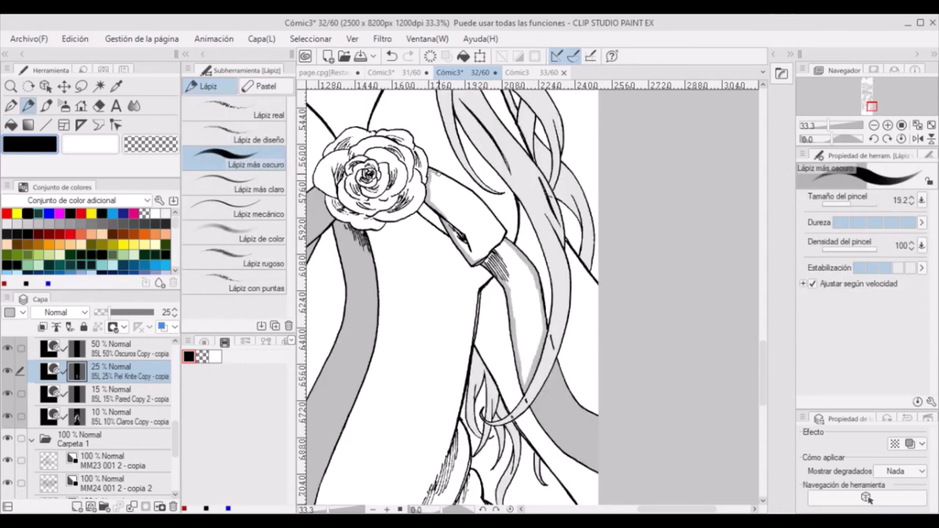
pyautogui.moveTo(441, 187); pyautogui.dragTo(503, 232)
pyautogui.press('g')
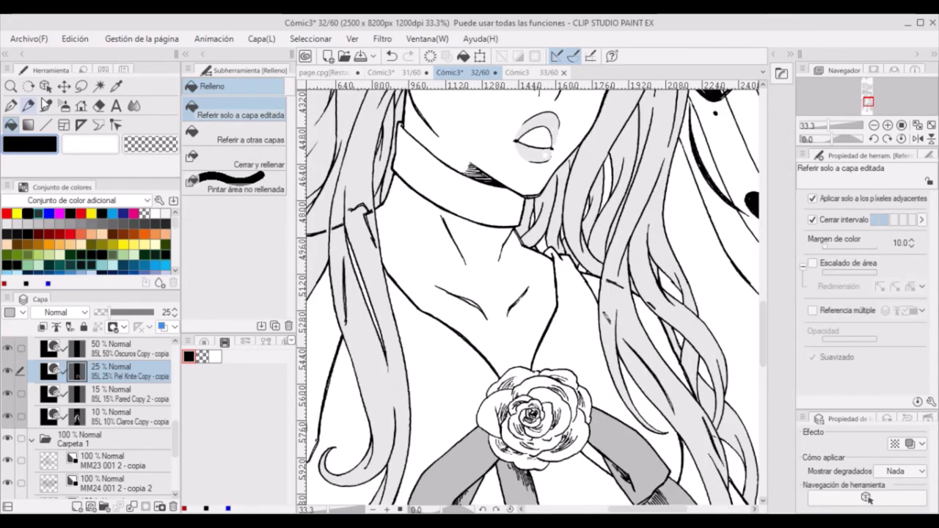
# Outline the choker around the woman's neck and fill it with the 25% tone.
pyautogui.press('p')
pyautogui.moveTo(521, 198); pyautogui.dragTo(518, 223)
pyautogui.moveTo(395, 161)
pyautogui.mouseDown()
pyautogui.moveTo(458, 213)
pyautogui.moveTo(518, 220)
pyautogui.mouseUp()
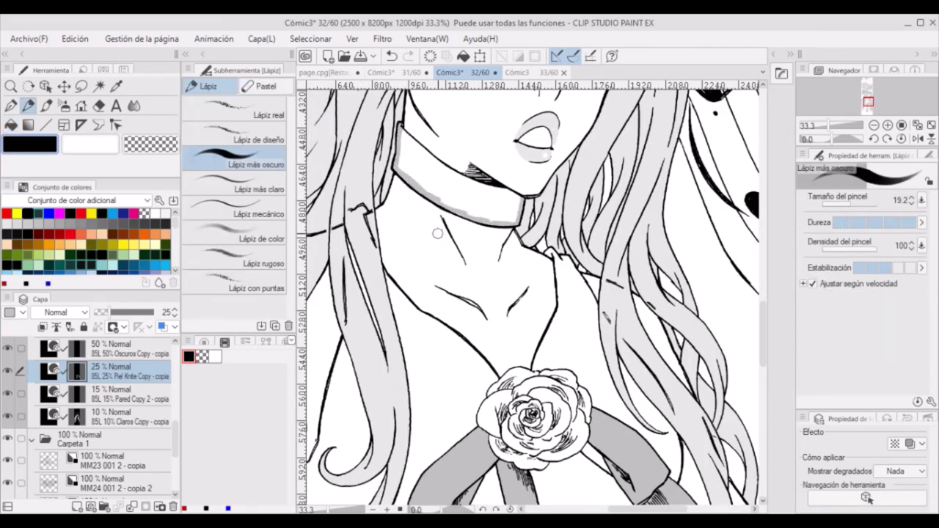
pyautogui.moveTo(444, 167); pyautogui.dragTo(523, 188)
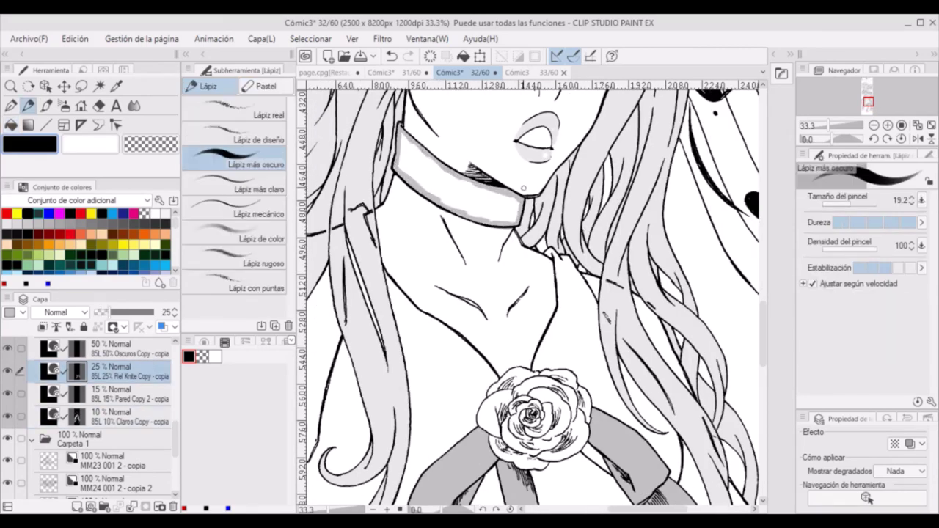
pyautogui.press('g')
pyautogui.click(524, 187)
pyautogui.scroll(-5, 744, 311)
pyautogui.scroll(5, 745, 310)
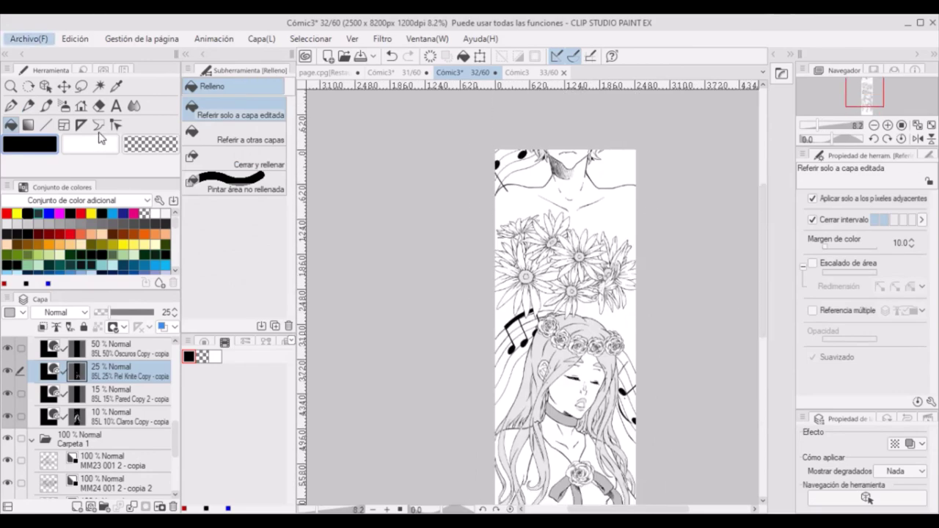
# Switch to page 31/60 and shade the woman's lips with the 10% Claros tone.
pyautogui.click(412, 73)
pyautogui.scroll(3, 682, 371)
pyautogui.scroll(-5, 641, 296)
pyautogui.press('p')
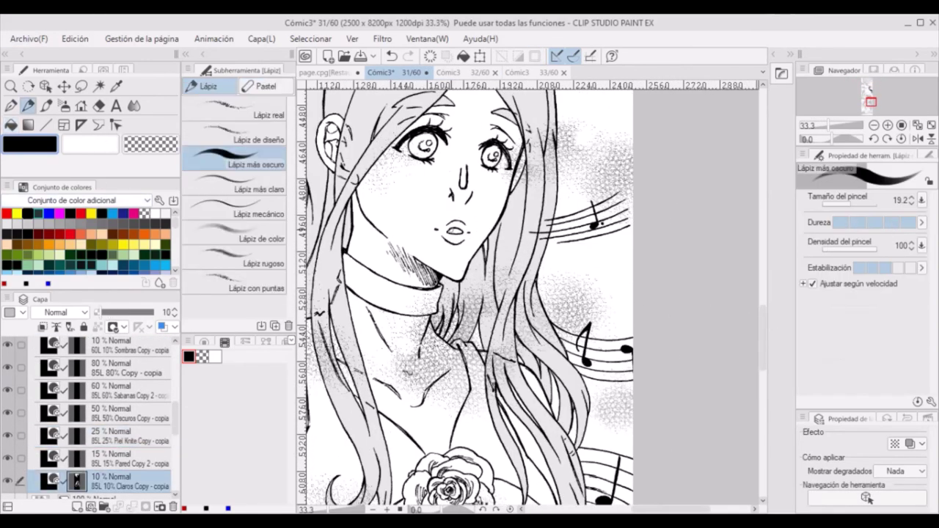
pyautogui.press('b')
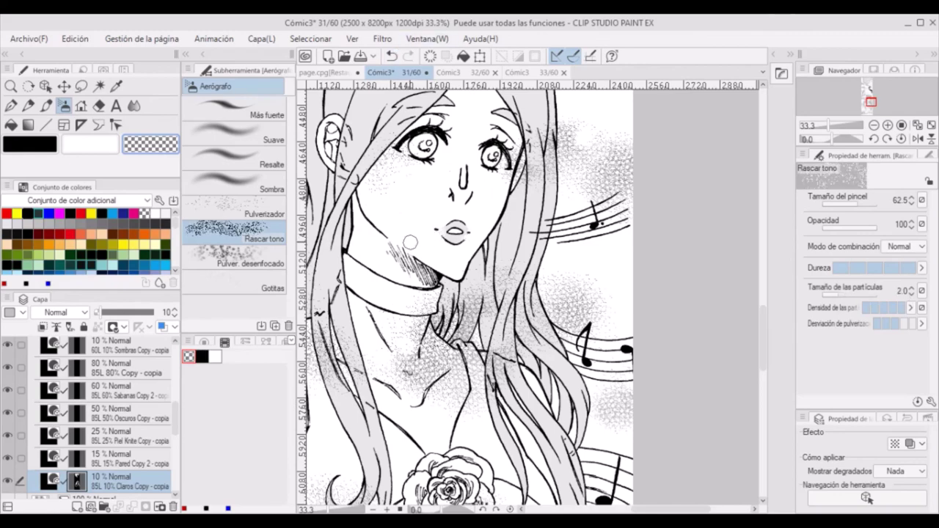
pyautogui.keyDown('ctrl'); pyautogui.keyDown('shift'); pyautogui.click(411, 242); pyautogui.keyUp('shift'); pyautogui.keyUp('ctrl')
# Outline the choker on the 25% Piel Knite tone layer and fill it with the tone.
pyautogui.press('p')
pyautogui.moveTo(343, 253)
pyautogui.mouseDown()
pyautogui.moveTo(378, 305)
pyautogui.moveTo(427, 314)
pyautogui.moveTo(415, 292)
pyautogui.moveTo(437, 293)
pyautogui.mouseUp()
pyautogui.press('g')
pyautogui.click(29, 106)
# Outline the bow loop to the left of the chest rose and fill it with the 25% tone.
pyautogui.scroll(-5, 369, 293)
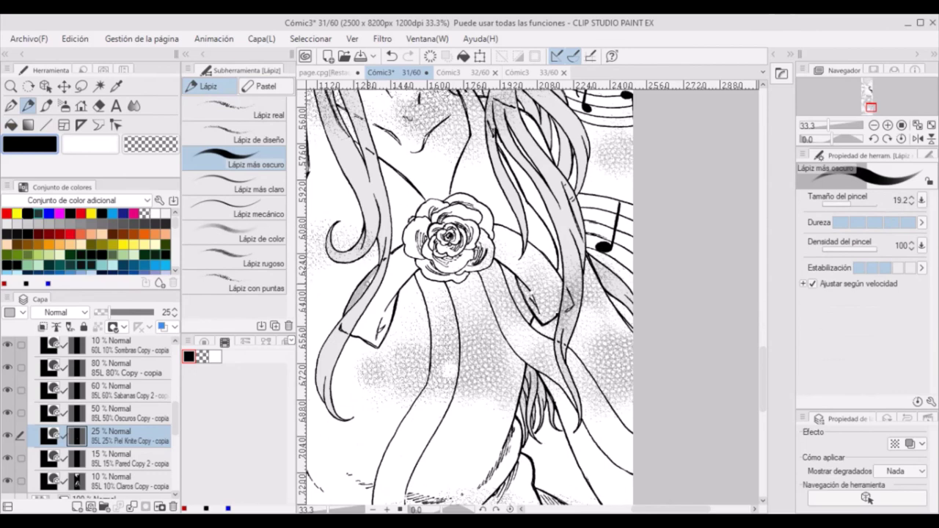
pyautogui.moveTo(411, 260)
pyautogui.mouseDown()
pyautogui.moveTo(378, 345)
pyautogui.moveTo(357, 339)
pyautogui.mouseUp()
pyautogui.press('g')
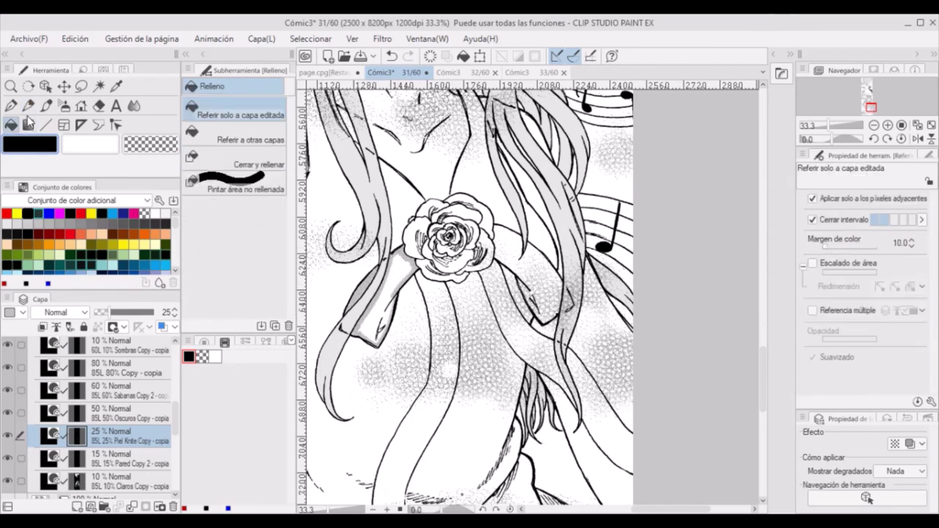
pyautogui.click(386, 304)
# Outline the bow loop to the right of the rose and the ribbon tail running toward the page's right edge in the 25% tone.
pyautogui.press('p')
pyautogui.moveTo(558, 273); pyautogui.dragTo(522, 323)
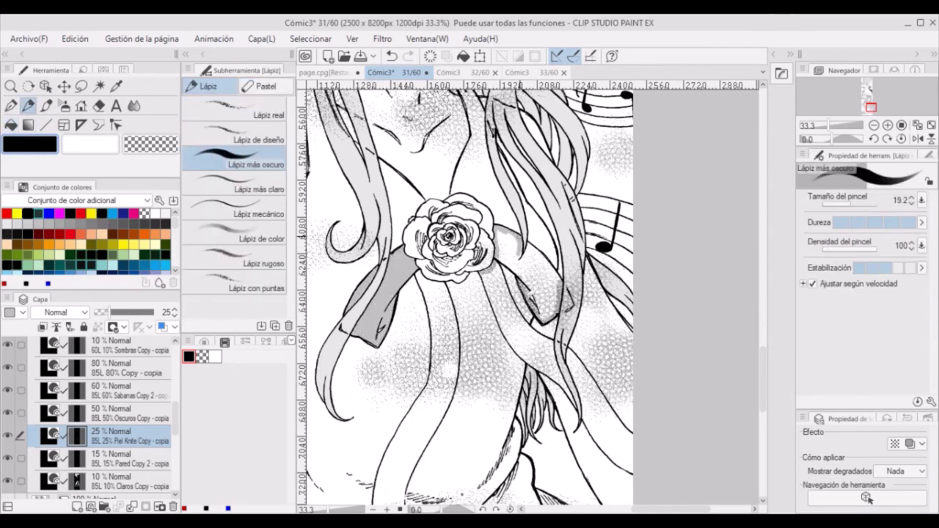
pyautogui.click(110, 481)
pyautogui.click(141, 436)
pyautogui.moveTo(557, 274)
pyautogui.mouseDown()
pyautogui.moveTo(574, 381)
pyautogui.moveTo(615, 463)
pyautogui.mouseUp()
pyautogui.moveTo(571, 354)
pyautogui.mouseDown()
pyautogui.moveTo(629, 459)
pyautogui.moveTo(574, 405)
pyautogui.mouseUp()
pyautogui.moveTo(499, 263)
pyautogui.mouseDown()
pyautogui.moveTo(533, 331)
pyautogui.moveTo(550, 345)
pyautogui.moveTo(494, 305)
pyautogui.mouseUp()
pyautogui.moveTo(501, 258); pyautogui.dragTo(522, 282)
pyautogui.moveTo(490, 301)
pyautogui.mouseDown()
pyautogui.moveTo(511, 342)
pyautogui.moveTo(565, 389)
pyautogui.mouseUp()
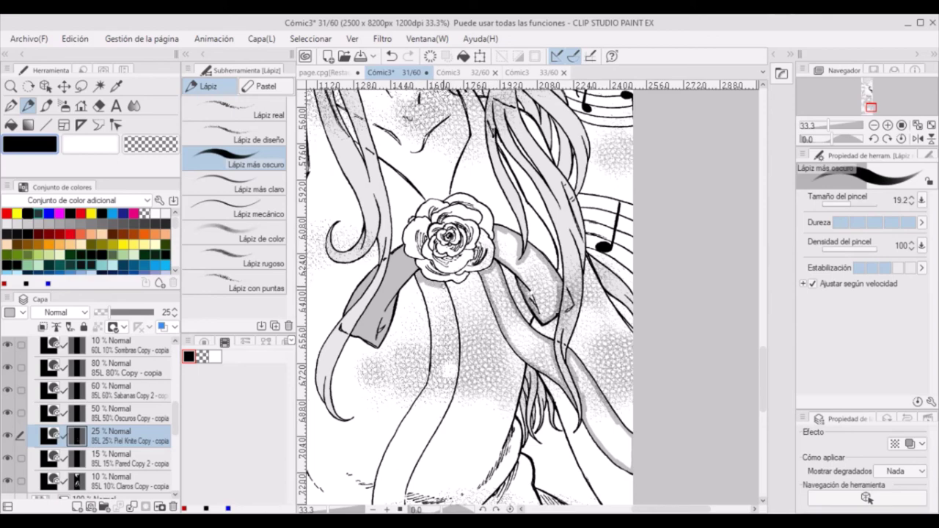
# Outline the long ribbon tail hanging below the rose and fill the outlined bow and ribbon areas with the 25% tone.
pyautogui.moveTo(417, 282); pyautogui.dragTo(429, 301)
pyautogui.moveTo(445, 283); pyautogui.dragTo(455, 342)
pyautogui.moveTo(424, 295); pyautogui.dragTo(434, 388)
pyautogui.moveTo(458, 334); pyautogui.dragTo(453, 407)
pyautogui.scroll(-3, 455, 330)
pyautogui.moveTo(390, 447); pyautogui.dragTo(427, 458)
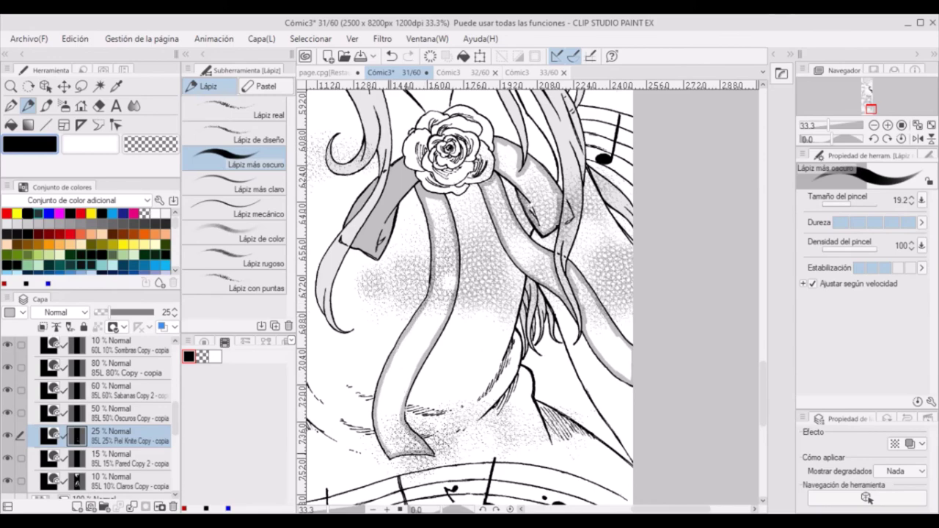
pyautogui.press('g')
pyautogui.scroll(-10, 529, 293)
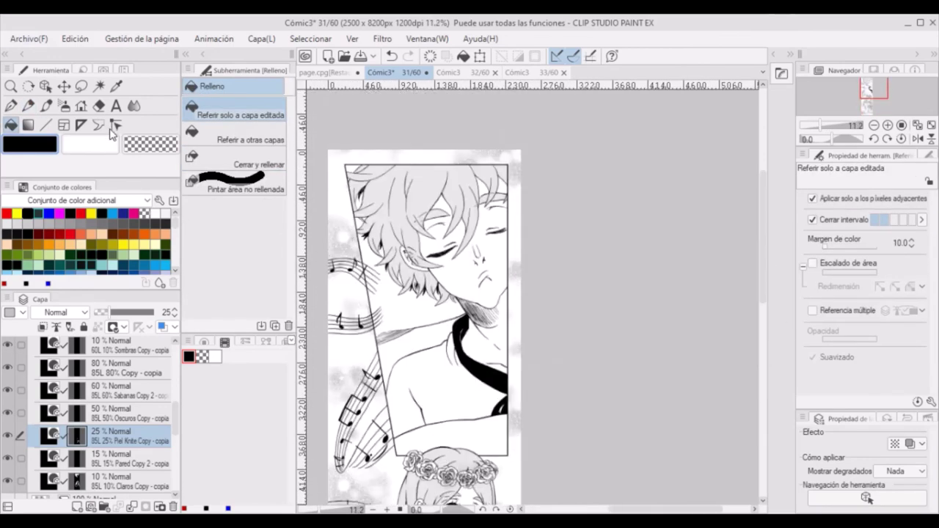
# Save page 31/60, switch to page 32/60 and save that page as well.
pyautogui.hotkey('ctrl', 's')
pyautogui.scroll(-5, 529, 293)
pyautogui.scroll(-4, 766, 340)
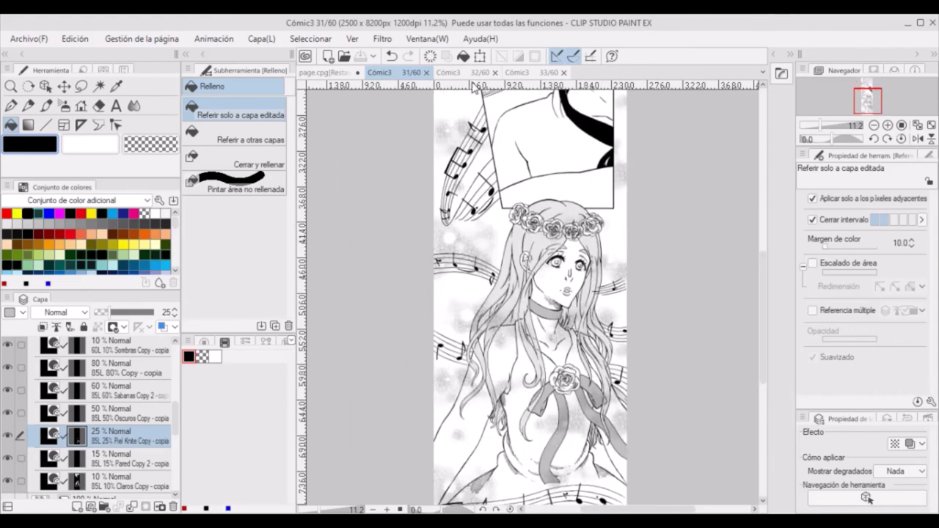
pyautogui.click(461, 72)
pyautogui.scroll(3, 766, 274)
pyautogui.scroll(3, 434, 147)
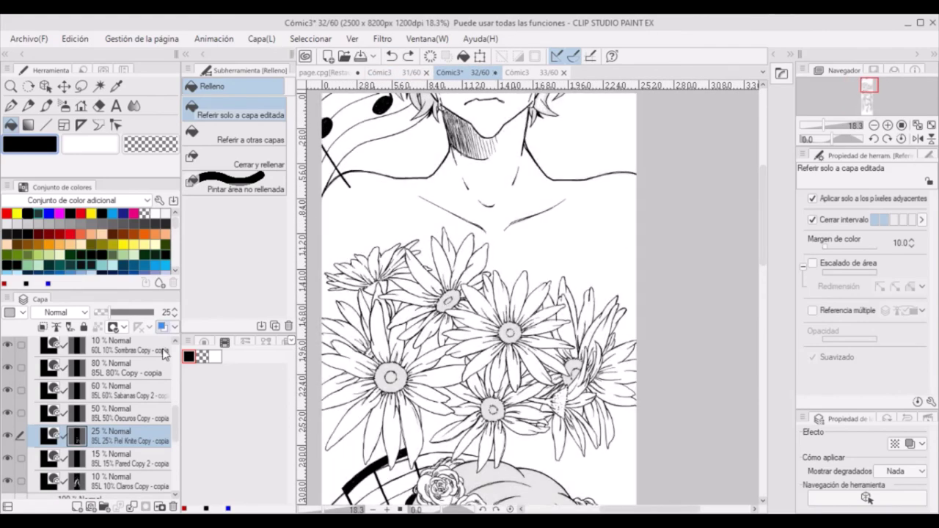
pyautogui.hotkey('alt', '[')
pyautogui.hotkey('alt', '[')
pyautogui.hotkey('alt', ']')
pyautogui.hotkey('alt', ']')
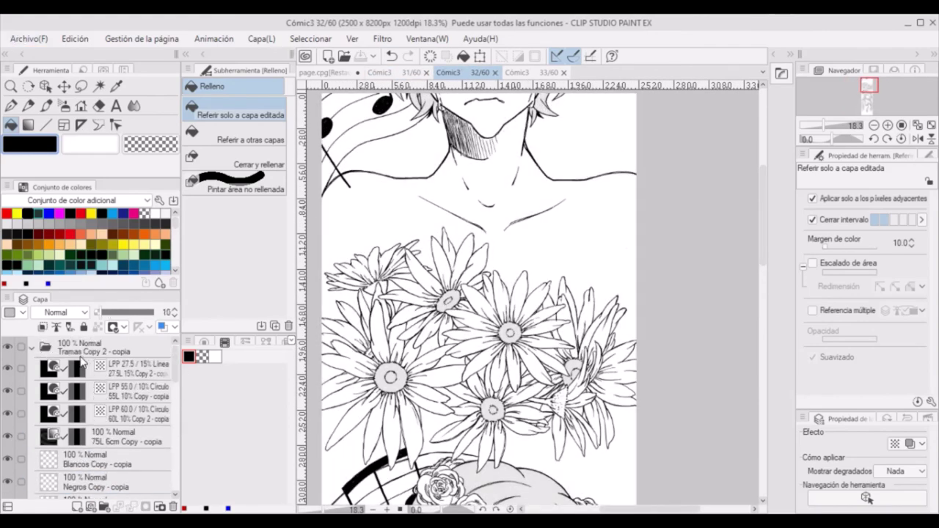
# Move the Tramas Copy 2 - copia and Carpeta 1 folders down together until the girl seen from behind sits at the page top.
pyautogui.press('k')
pyautogui.scroll(2, 579, 271)
pyautogui.scroll(2, 579, 271)
pyautogui.press('g')
pyautogui.hotkey('alt', ']')
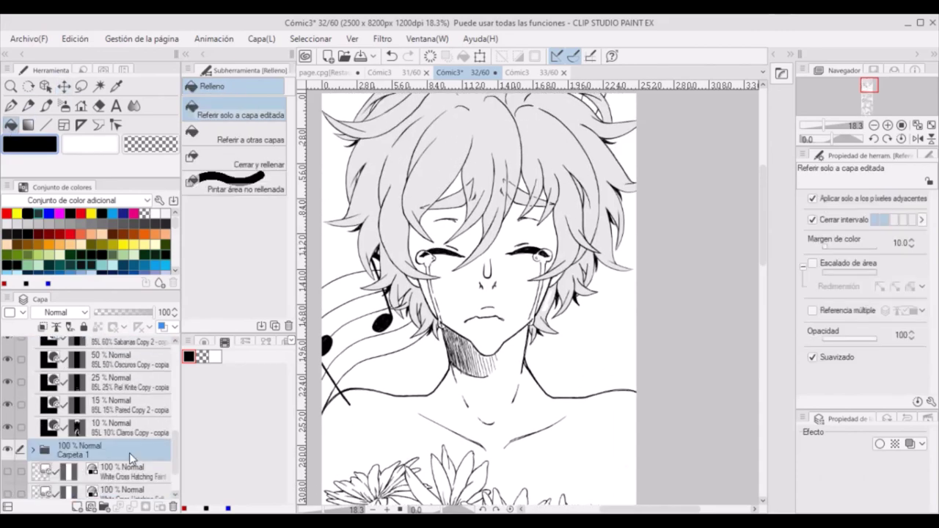
pyautogui.hotkey('ctrl', '-')
pyautogui.hotkey('ctrl', '-')
pyautogui.press('k')
pyautogui.scroll(3, 550, 293)
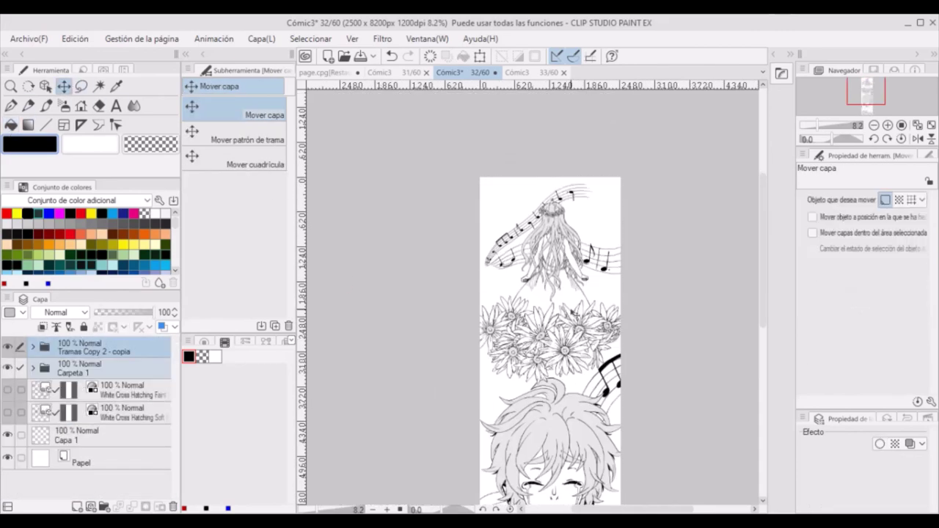
# Save page 32/60 and switch to the flower-crowned woman on page 33/60.
pyautogui.hotkey('ctrl', 's')
pyautogui.click(533, 73)
pyautogui.scroll(3, 796, 318)
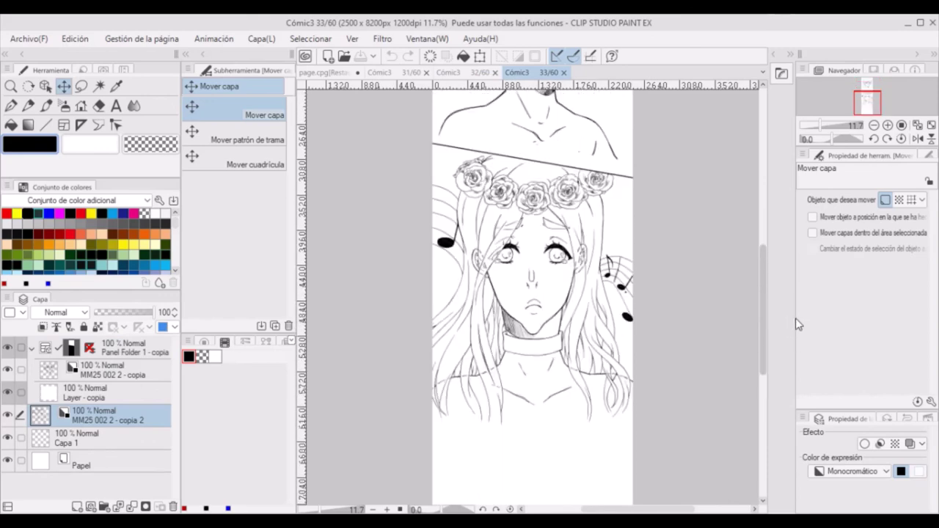